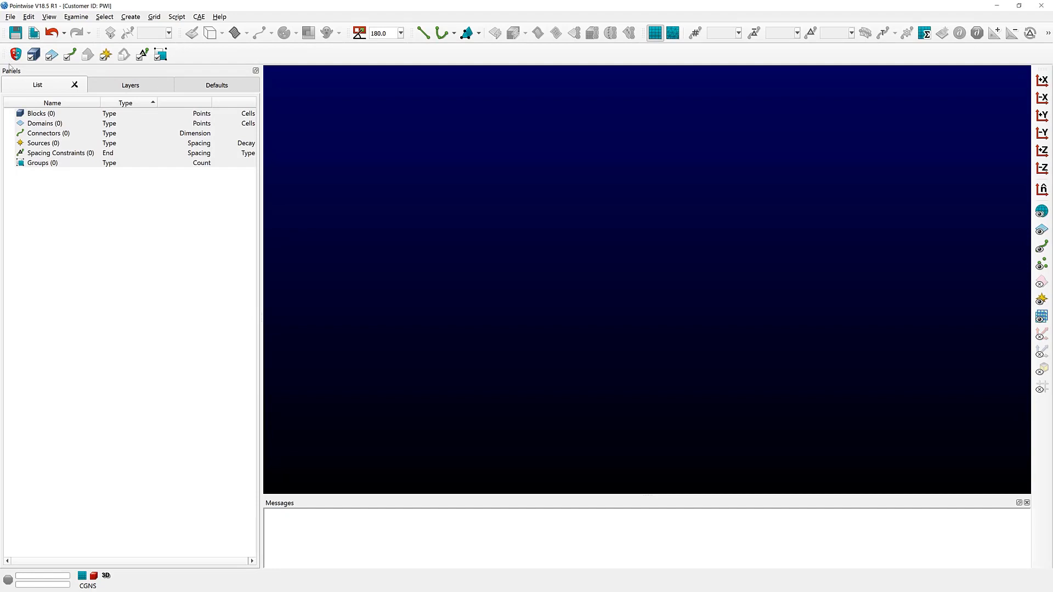
Step: Dock the selection mask toolbar vertically alongside the Panels area
drag(5, 54, 11, 77)
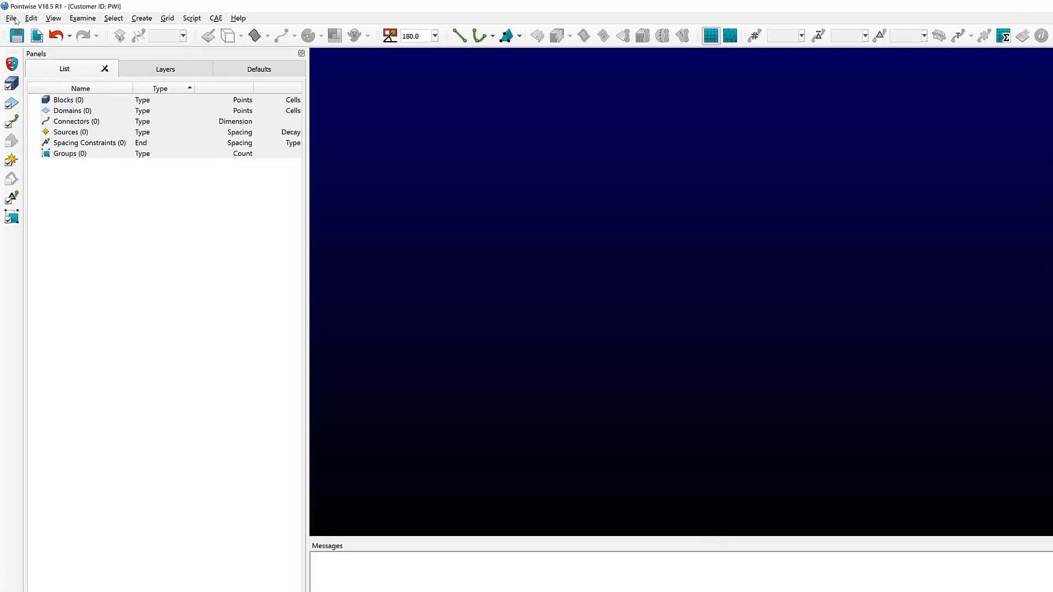
Step: Open the project file quadcopter-ASM-AVM-Initial.pw from the Downloads folder
click(11, 19)
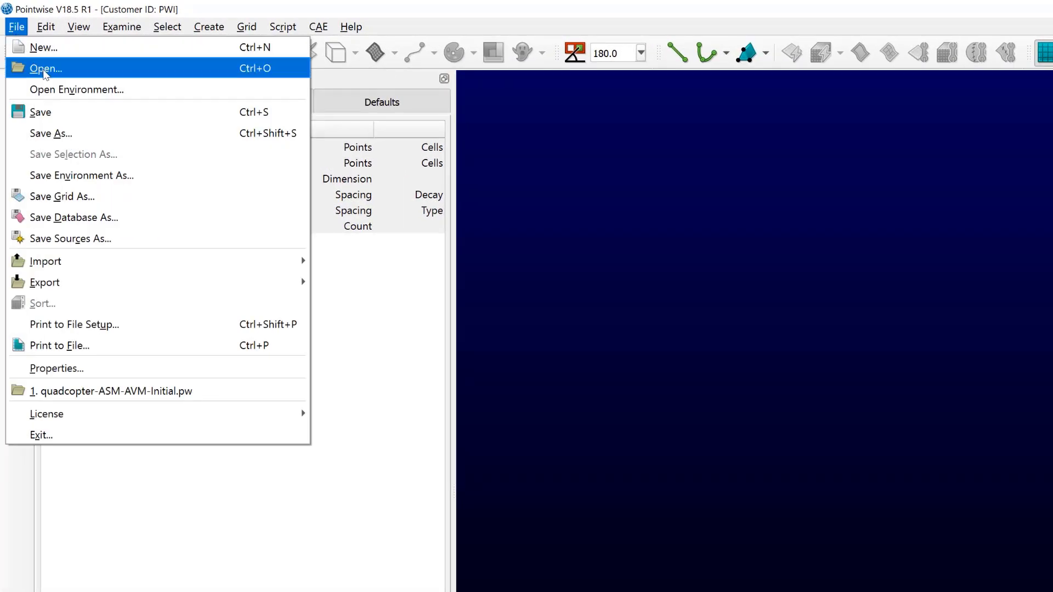
click(79, 74)
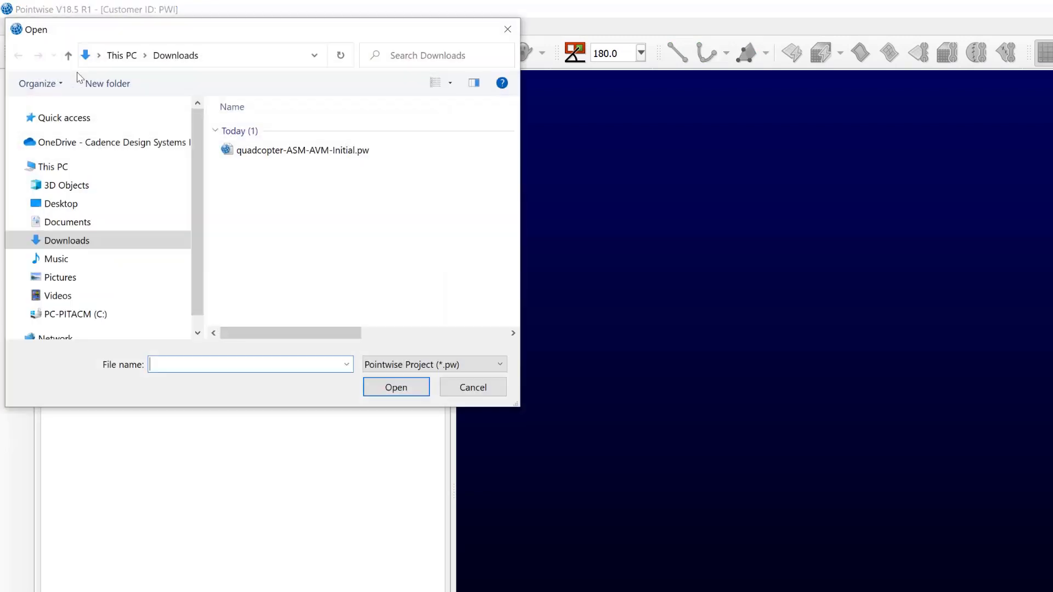
click(88, 244)
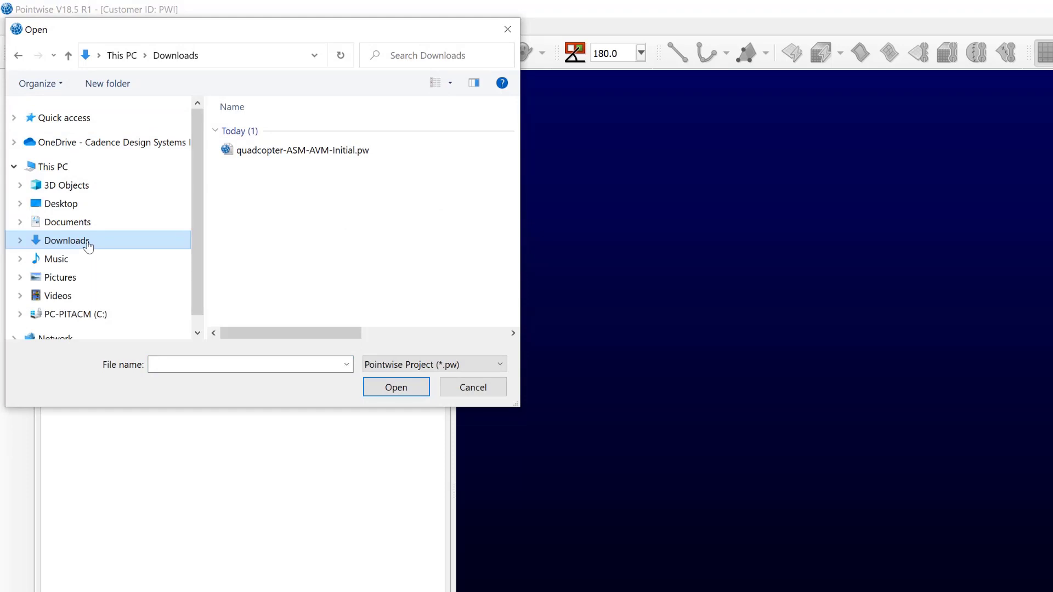
click(311, 154)
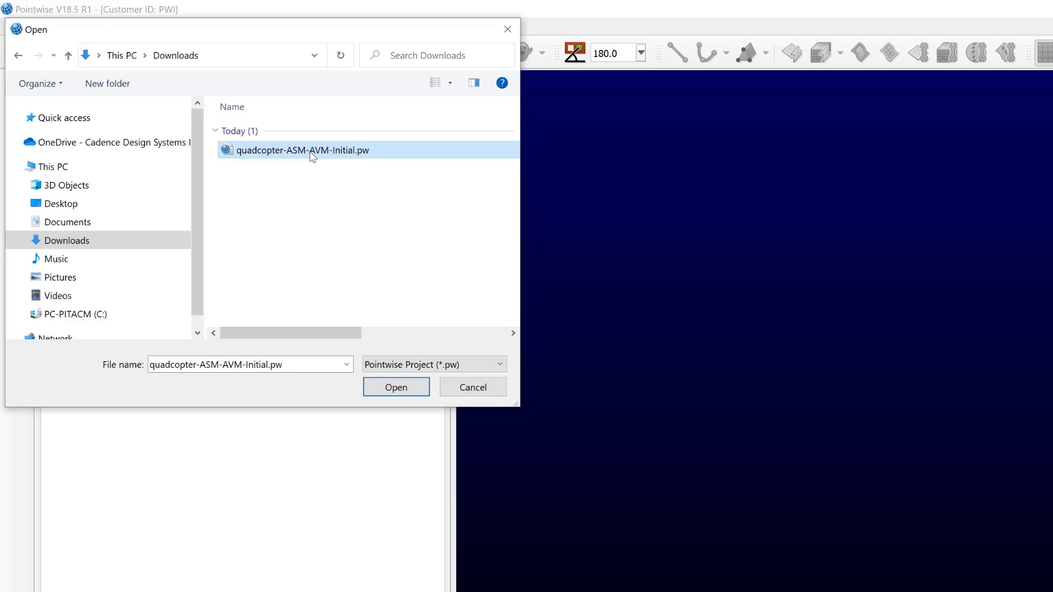
click(396, 387)
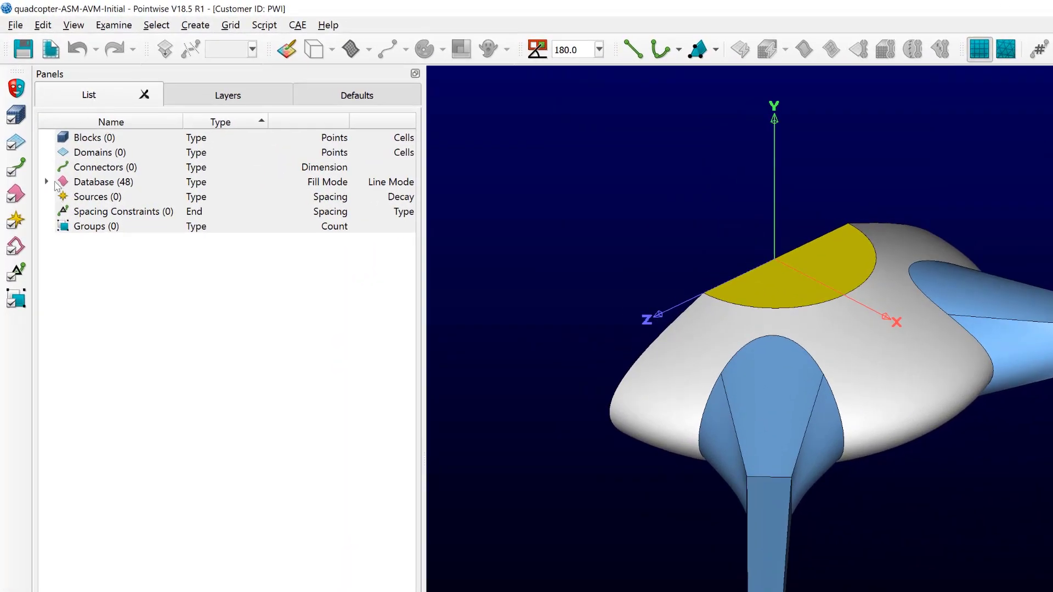
Step: Examine the imported database entities by highlighting the quadcopter model and the yellow center body quilt
click(47, 181)
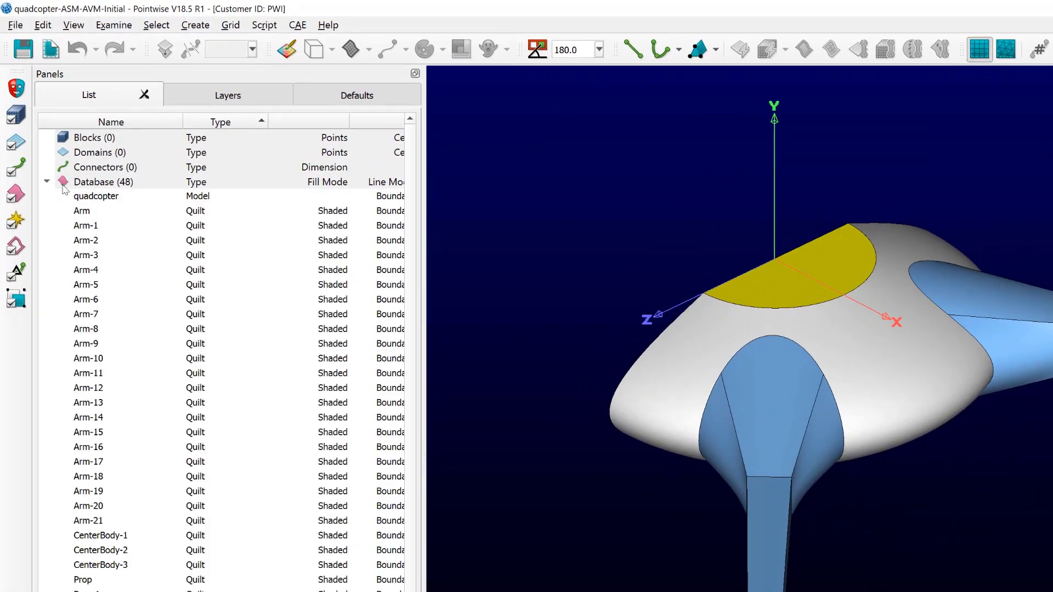
click(111, 201)
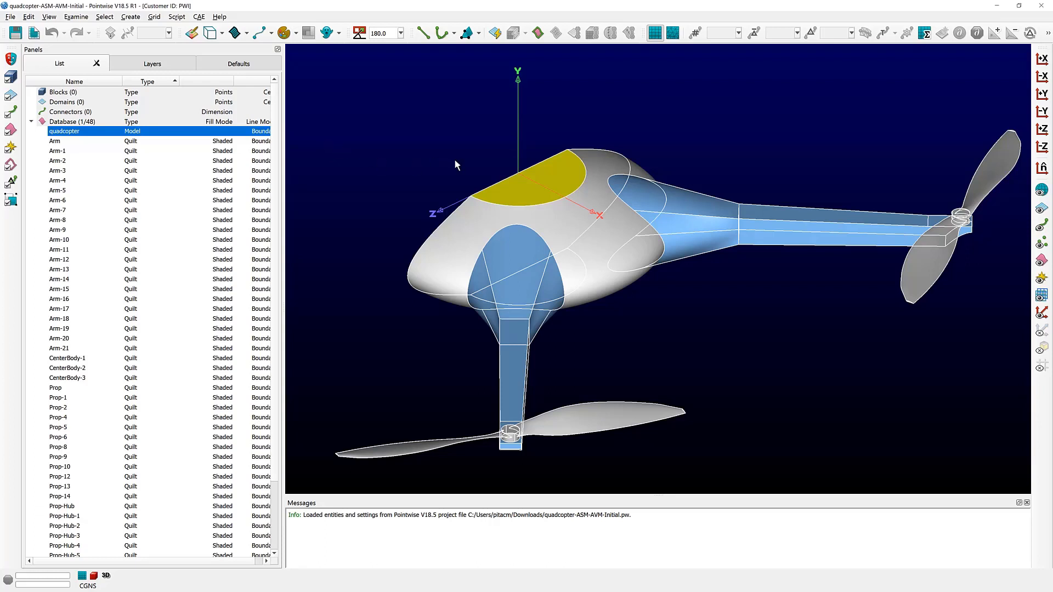
click(545, 183)
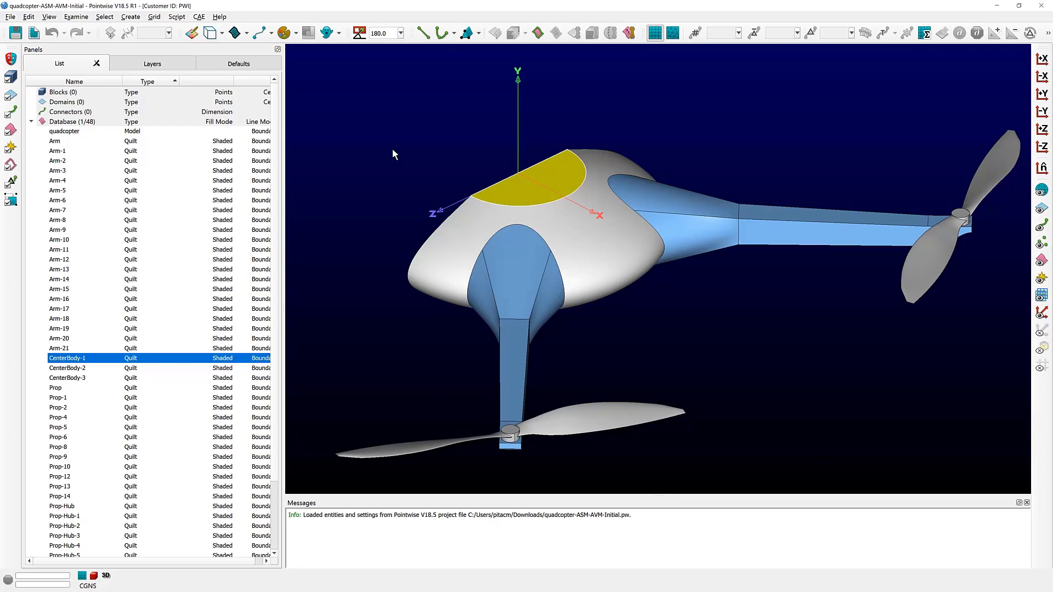
click(31, 123)
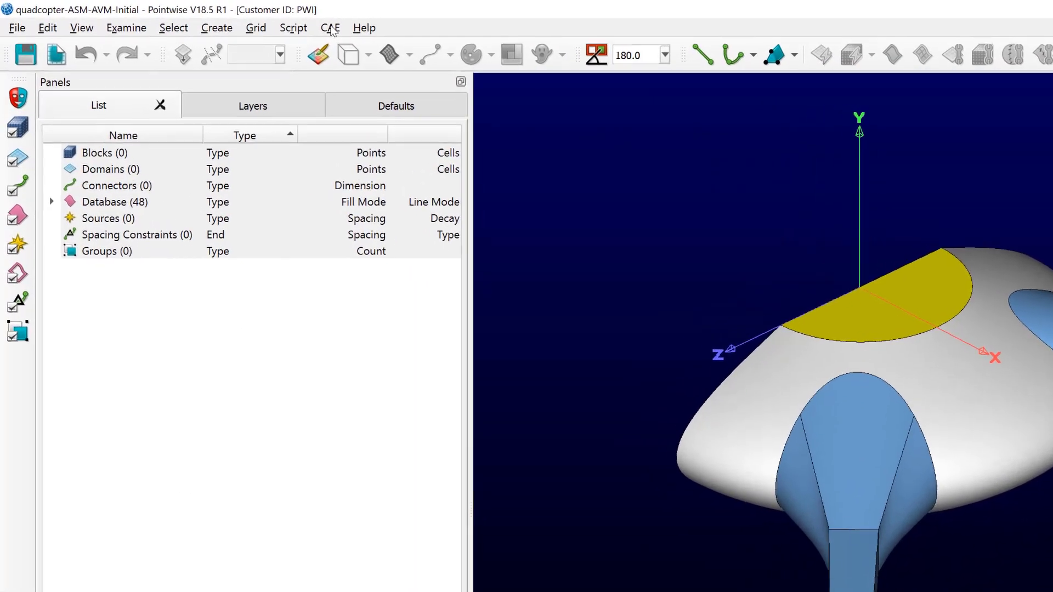
Step: Set the CAE solver to OMNIS
click(331, 28)
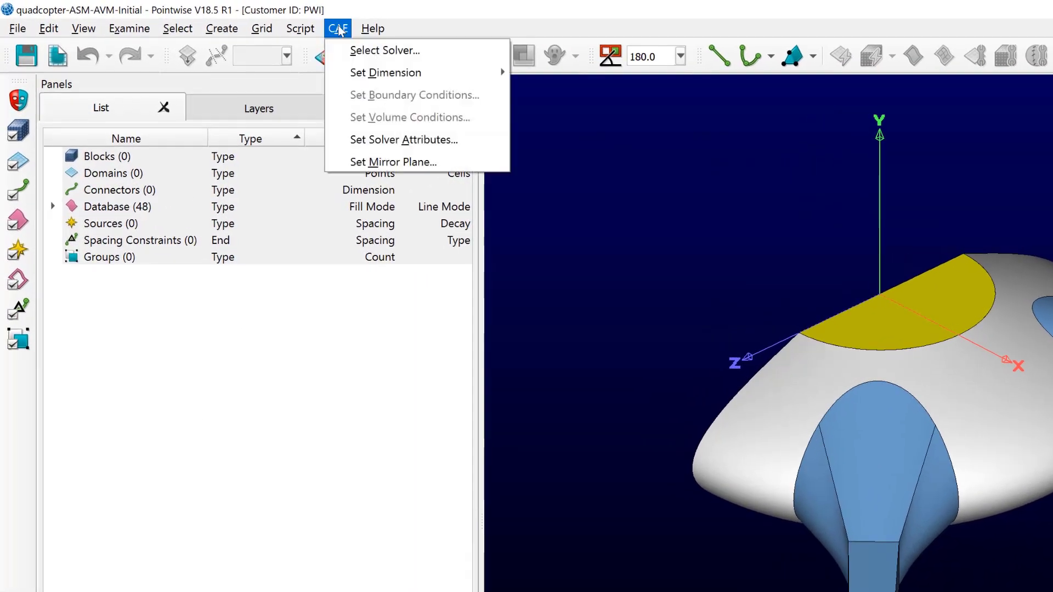
click(384, 51)
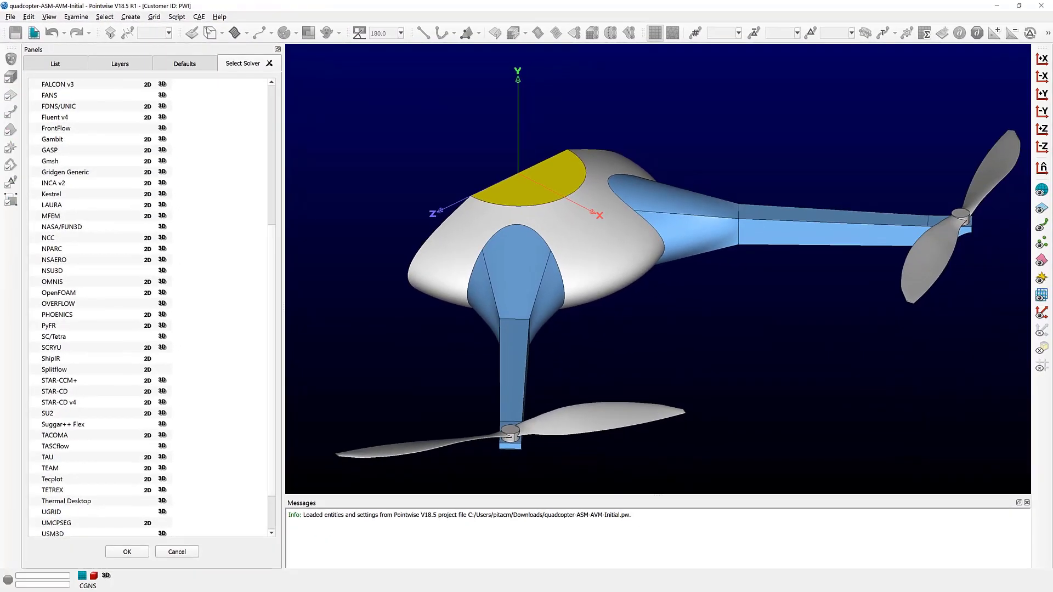
scroll(119, 276, up, 7)
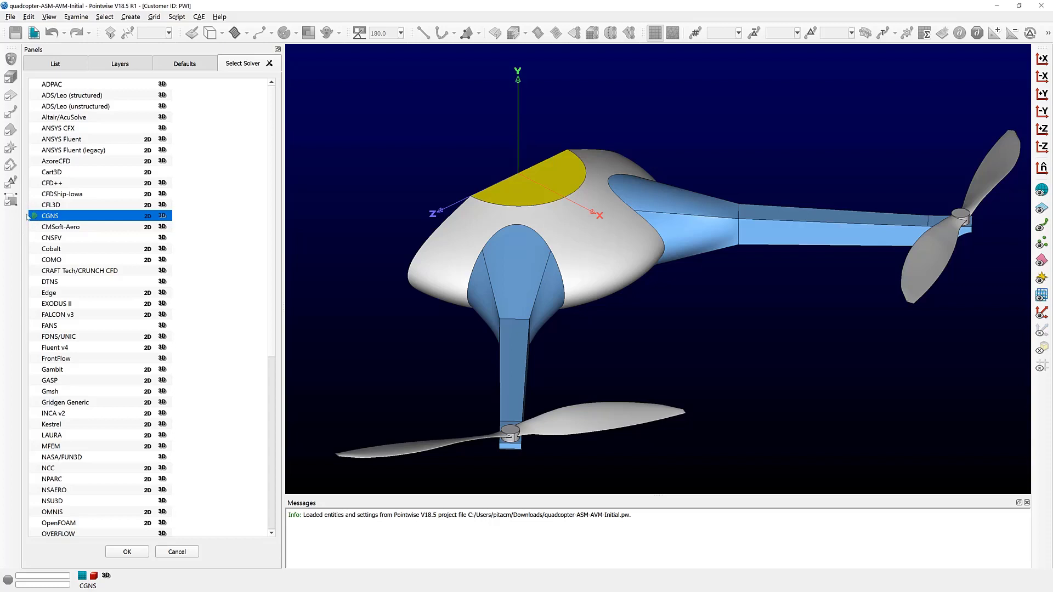
scroll(92, 254, down, 4)
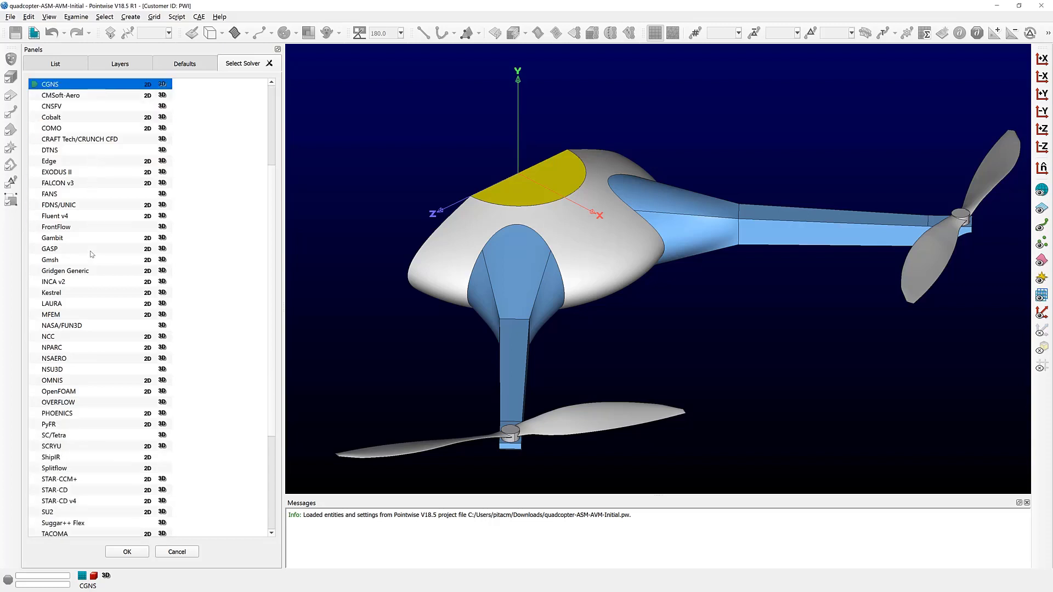
scroll(91, 254, down, 2)
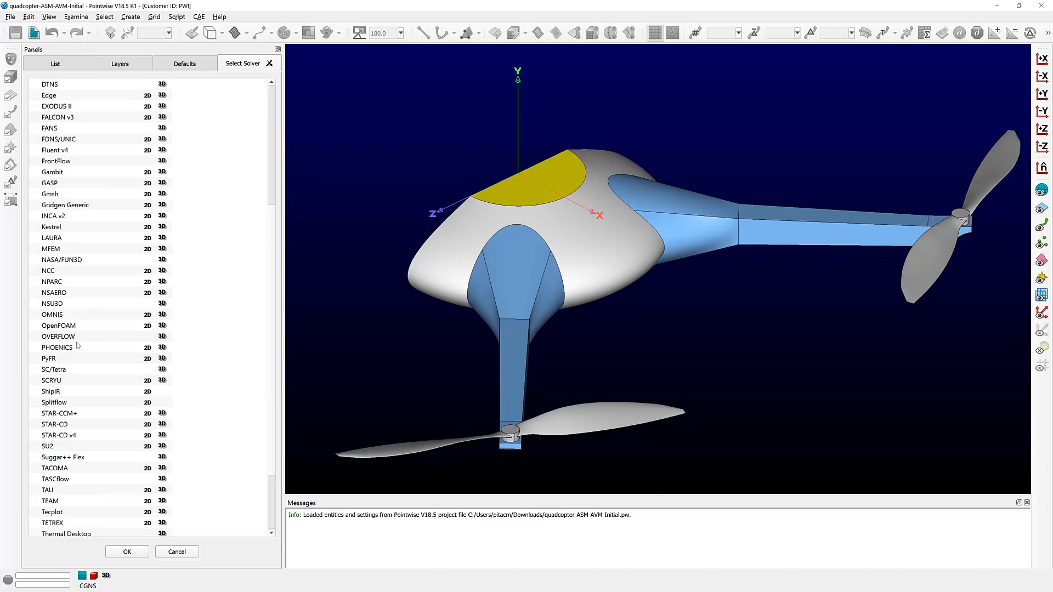
click(72, 315)
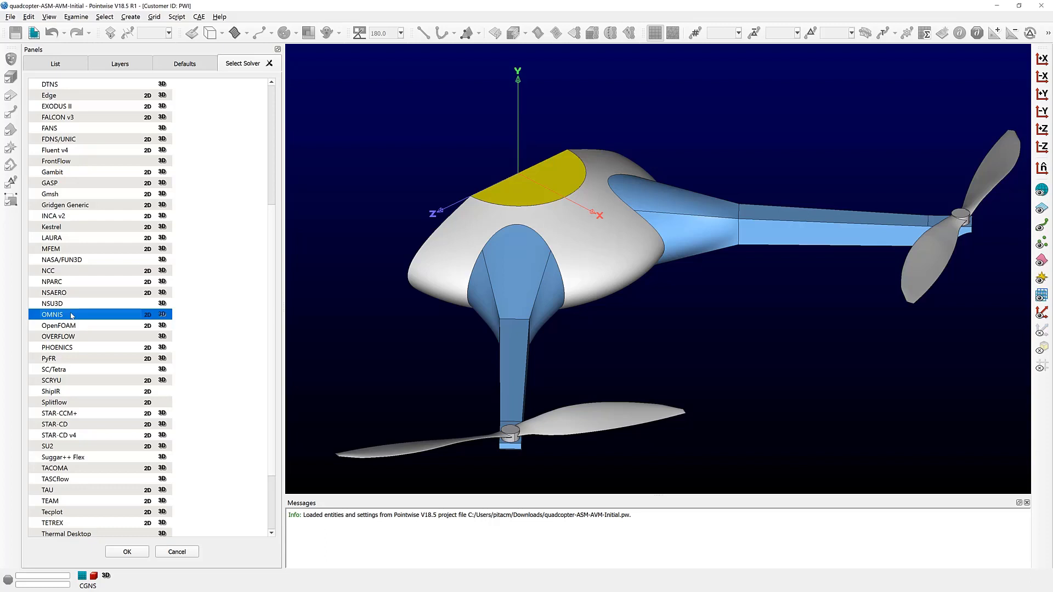
double_click(72, 315)
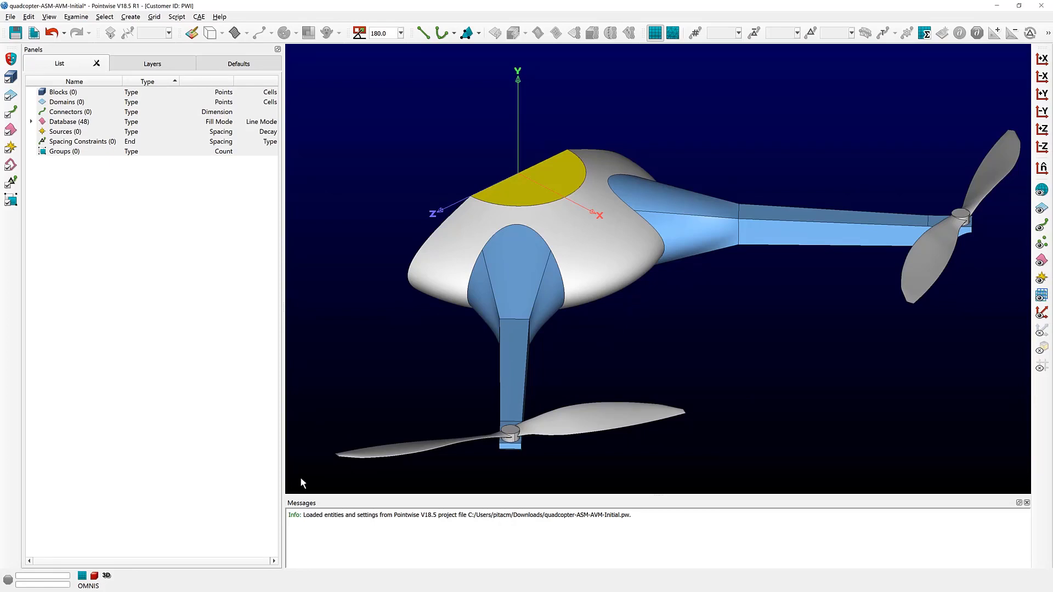
Step: Start an automatic surface mesh for the whole quadcopter model
click(569, 209)
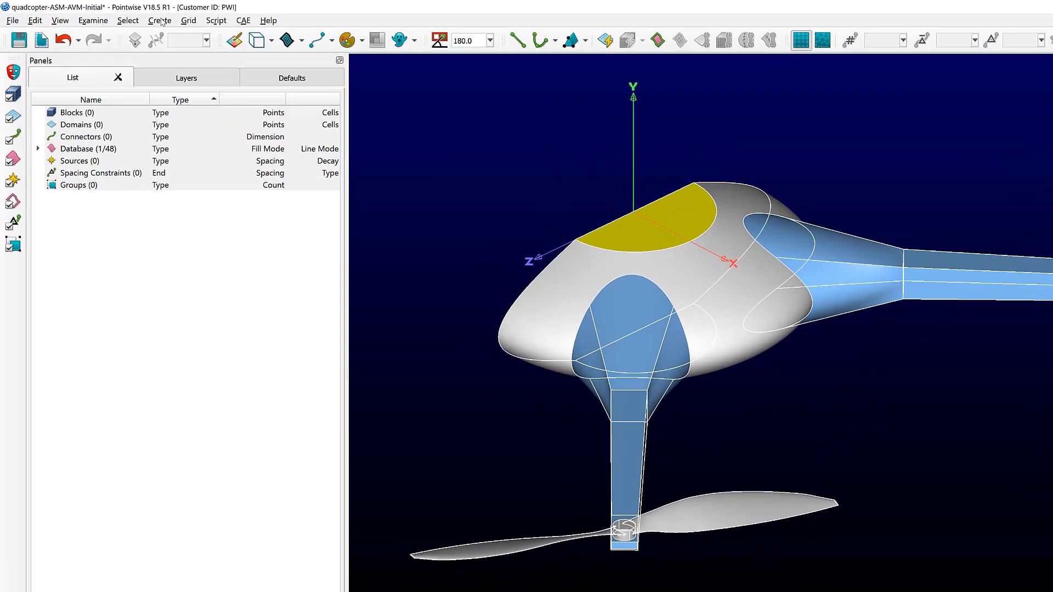
click(130, 17)
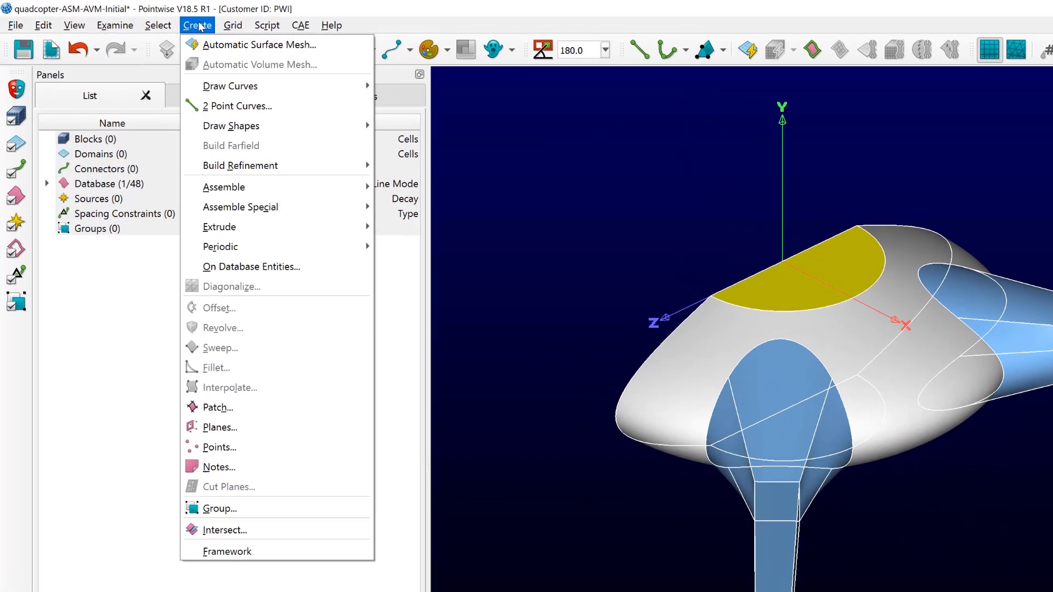
click(211, 44)
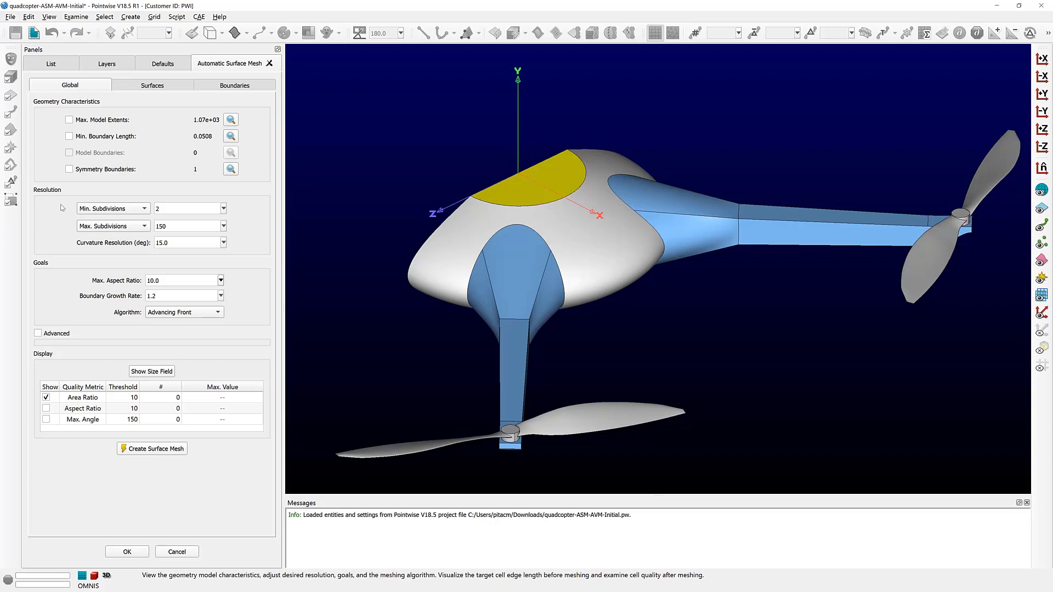
Step: Change the maximum aspect ratio goal and turn off the area ratio quality display
click(170, 281)
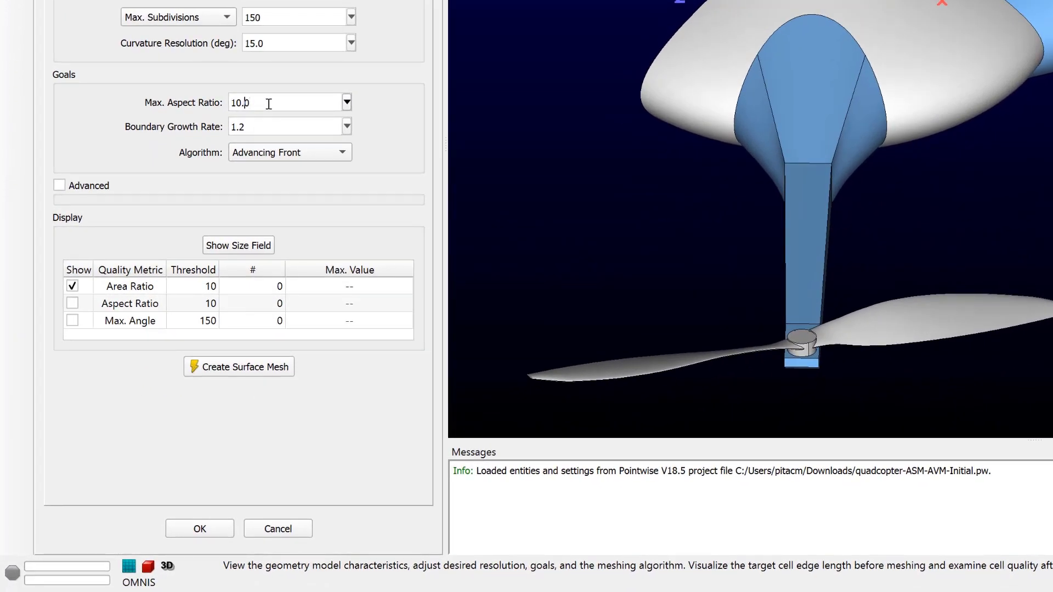
key(BackSpace)
text(2)
click(72, 286)
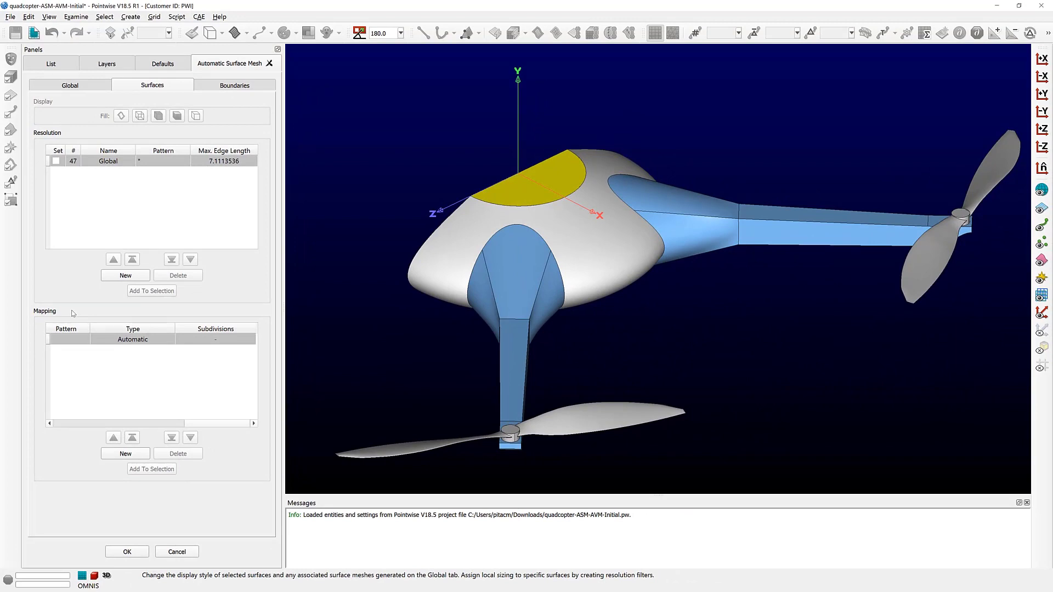
Step: Select the propeller's trailing-edge surface in the saved Main view and create a surface mapping filter named TEs
key(F5)
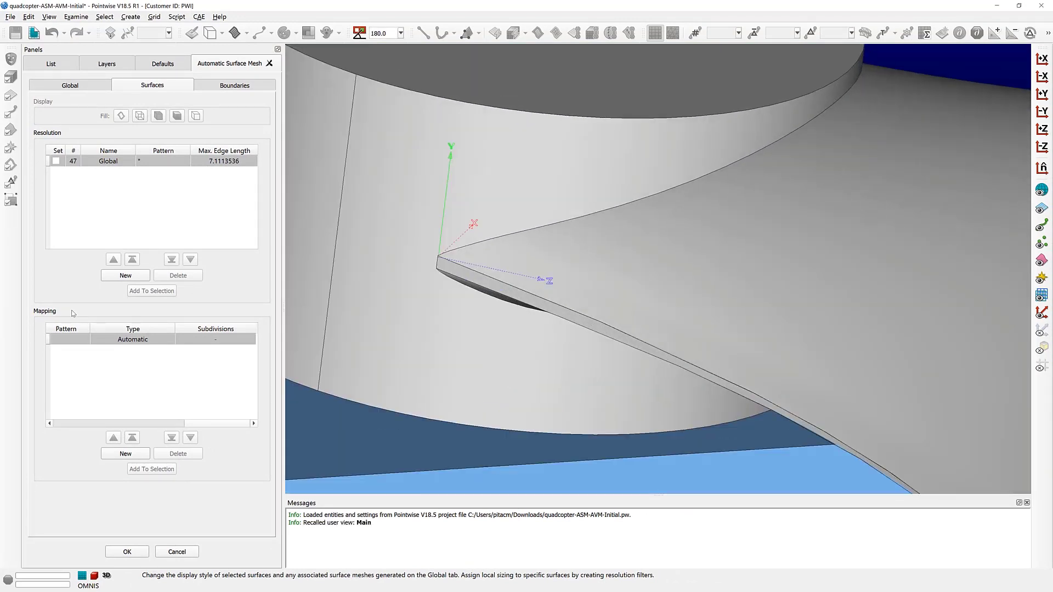
scroll(479, 277, up, 3)
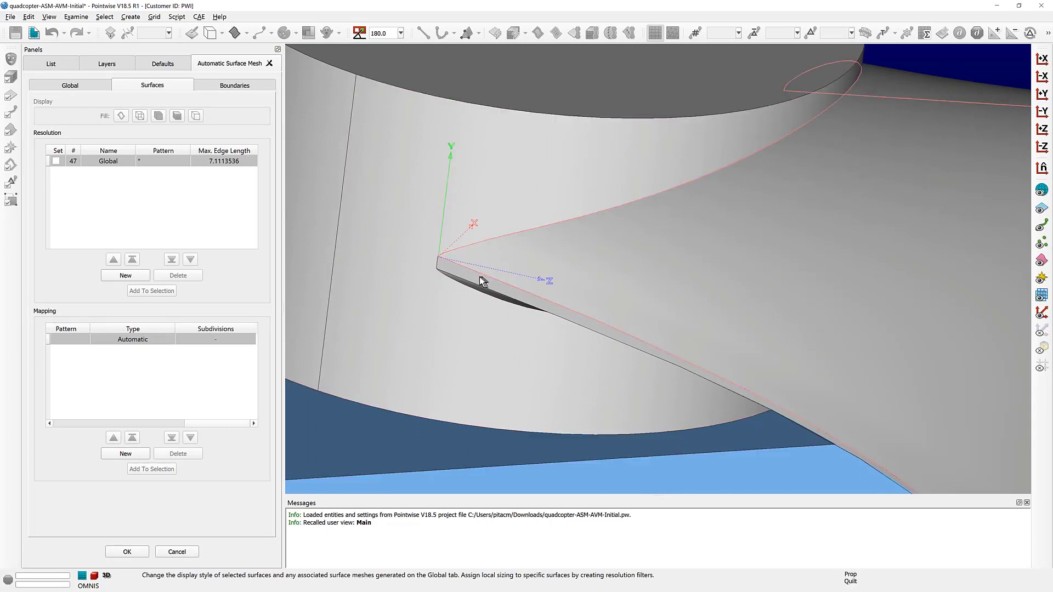
click(479, 278)
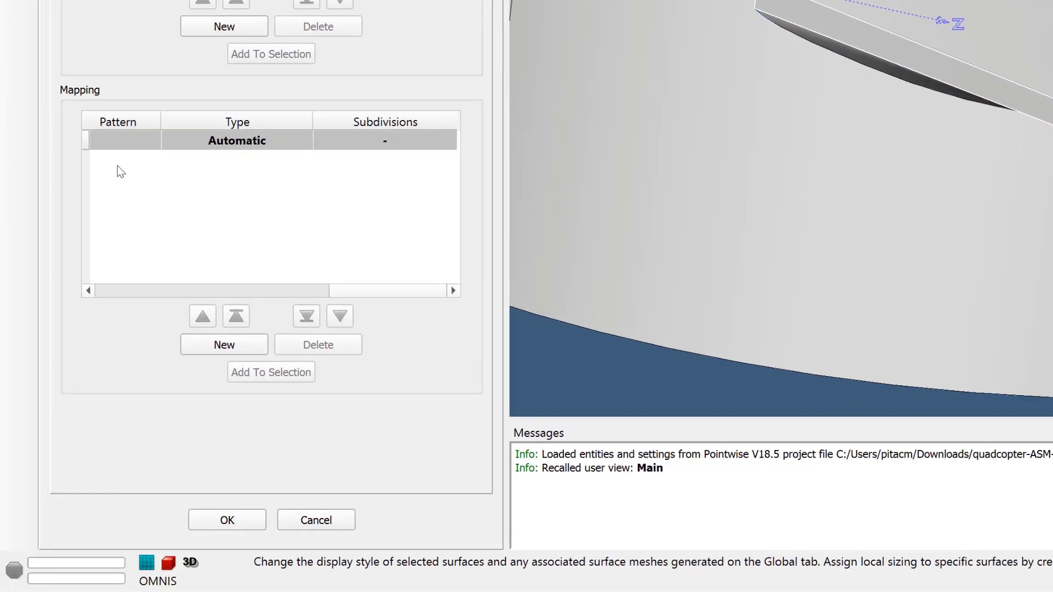
click(213, 349)
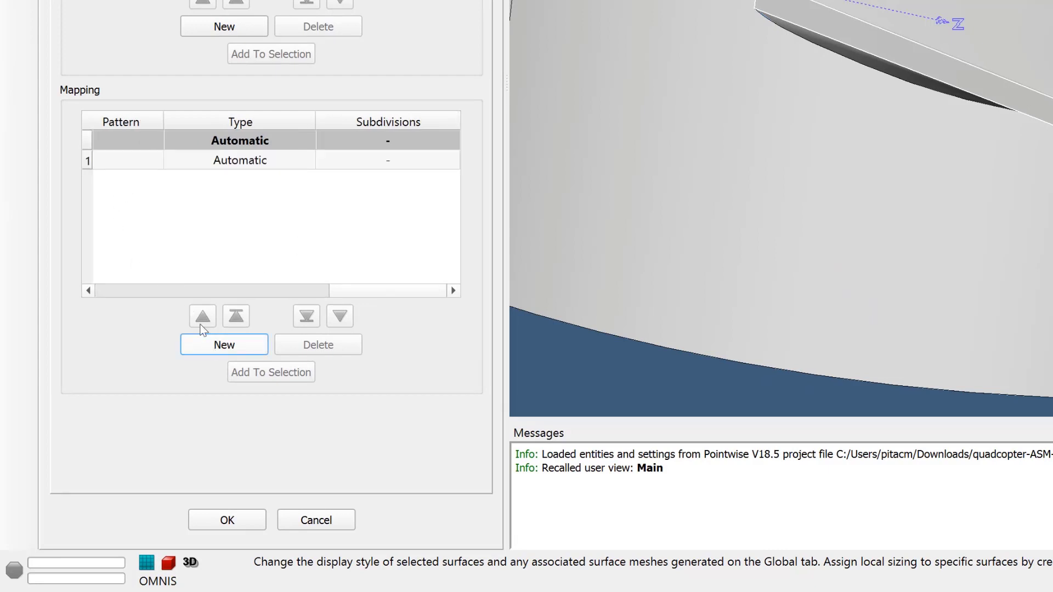
drag(373, 291, 97, 297)
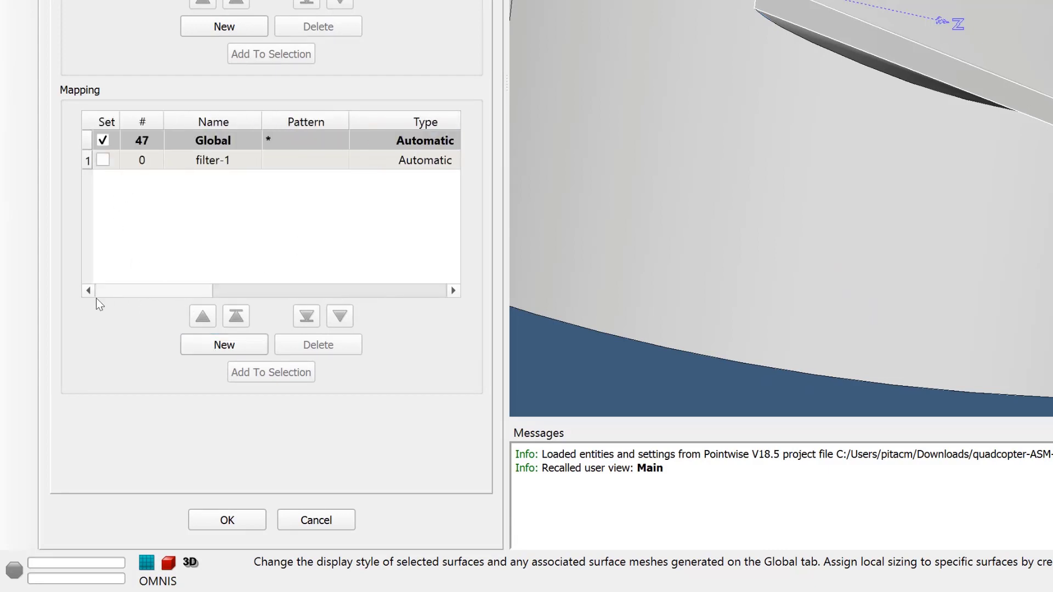
click(152, 160)
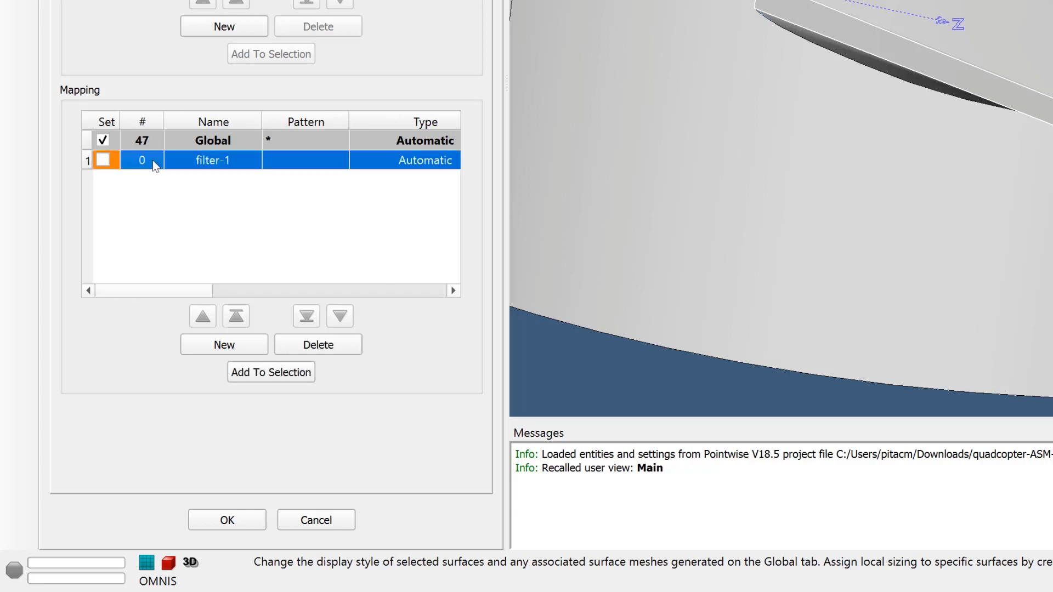
double_click(198, 161)
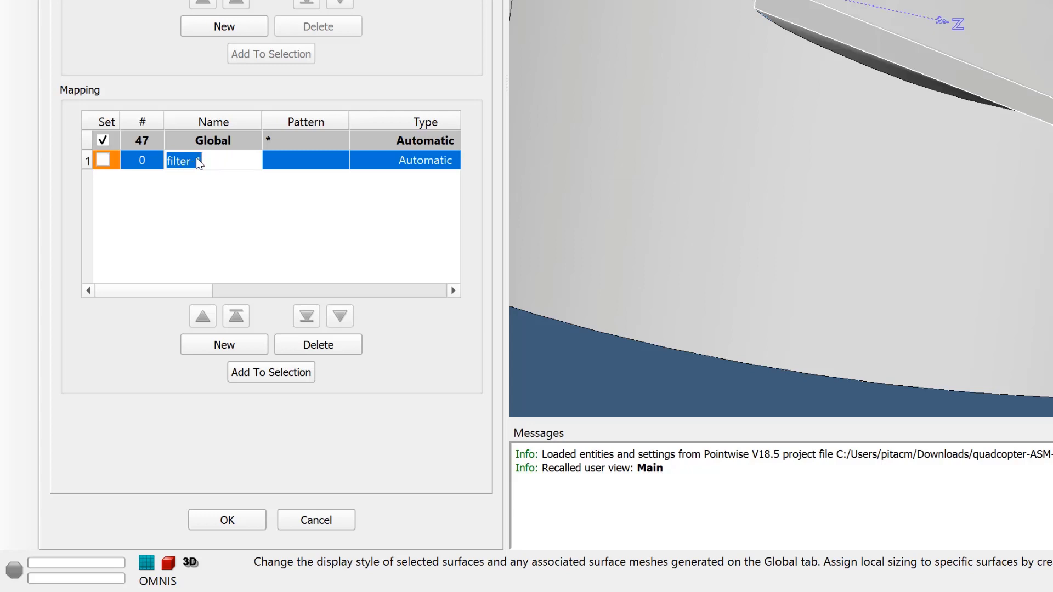
text(TEs)
key(Return)
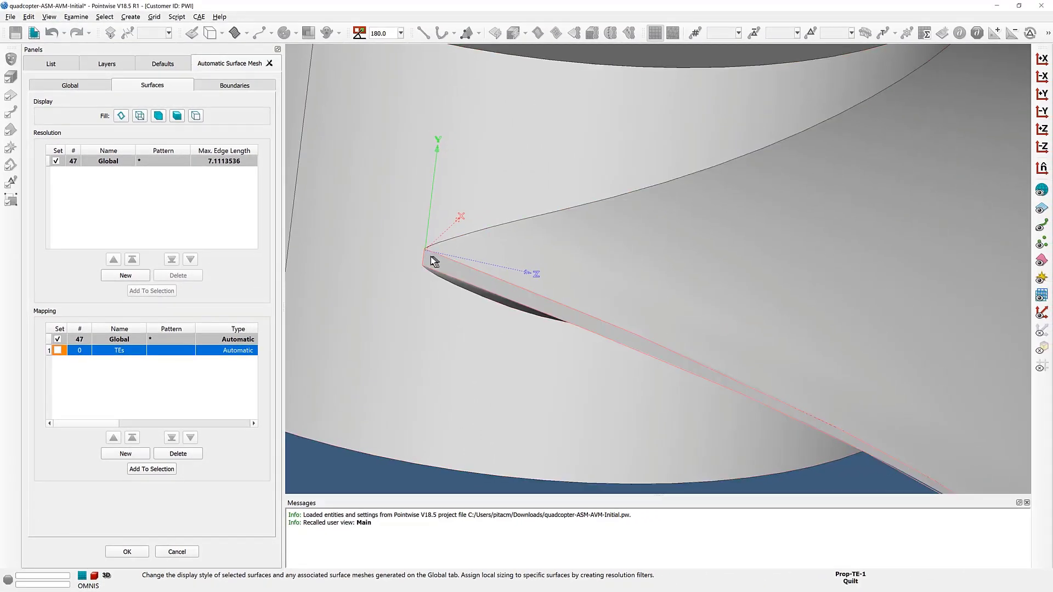
Step: Assign the selected Prop-TE-1 surface to the TEs mapping filter and highlight what the filter covers
click(58, 352)
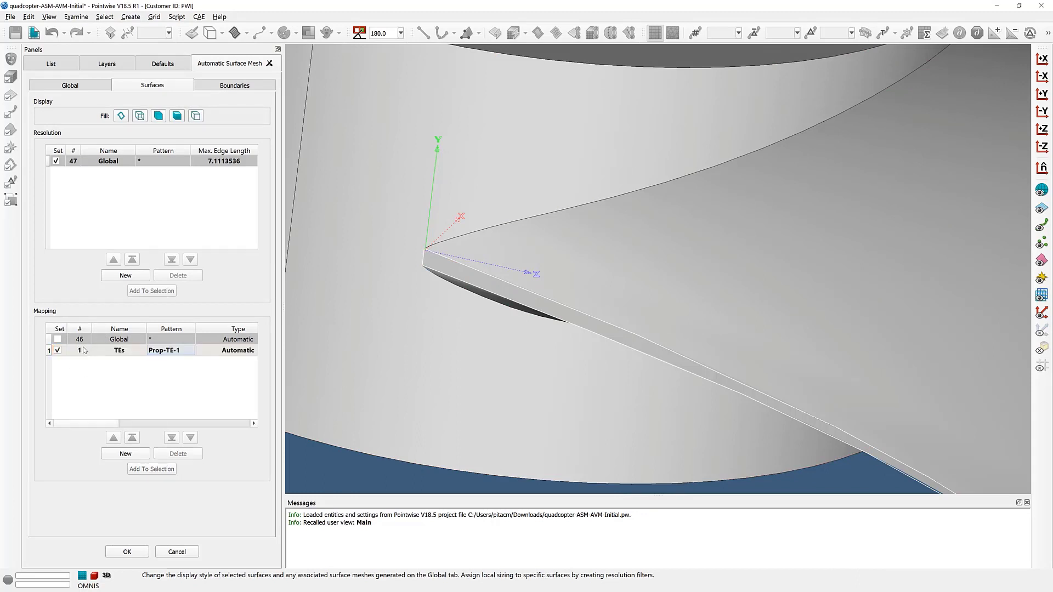
click(83, 350)
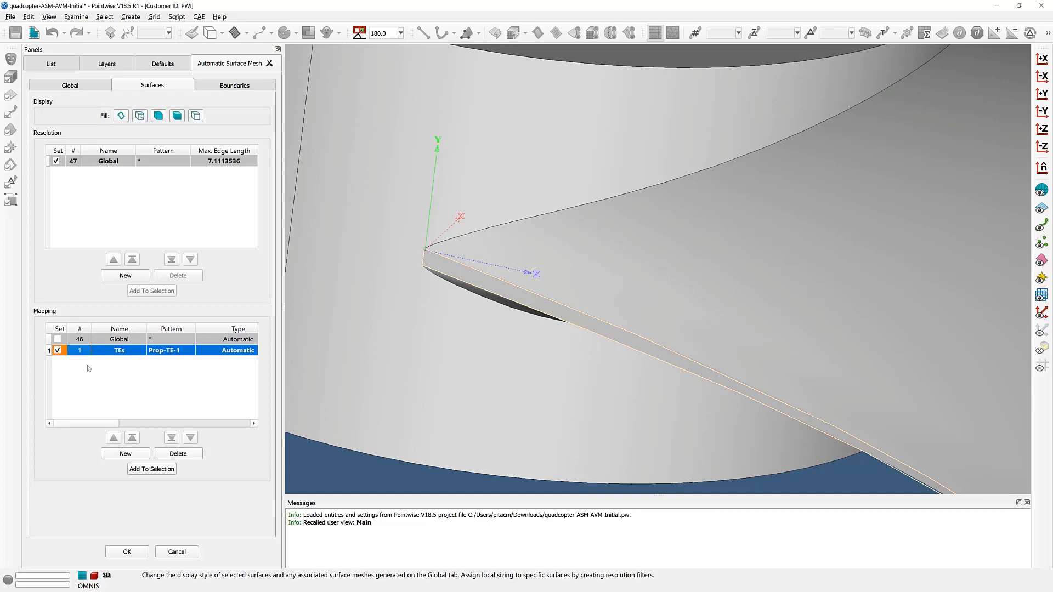
click(88, 369)
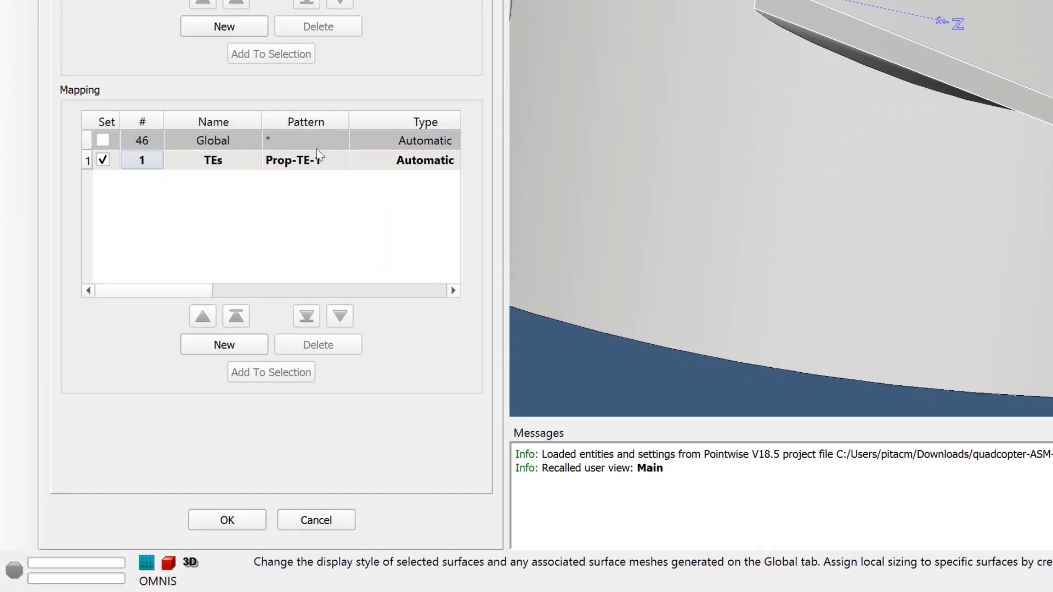
Step: Change the TEs mapping filter's pattern to *TE*, highlight the surfaces it covers in the saved Main view, and clear the surface selection
double_click(318, 156)
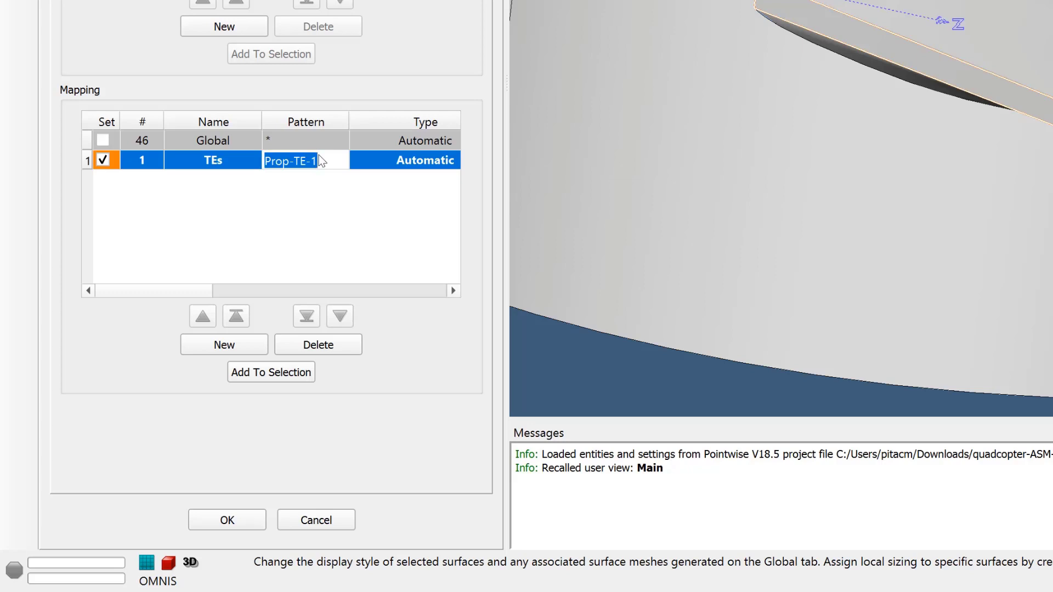
text(*TE*)
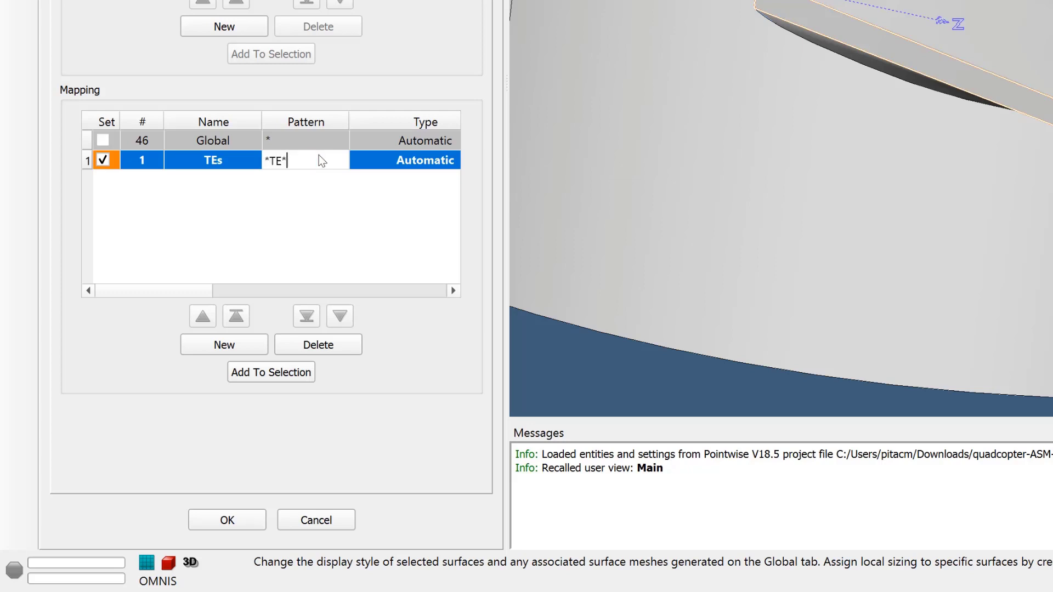
key(Return)
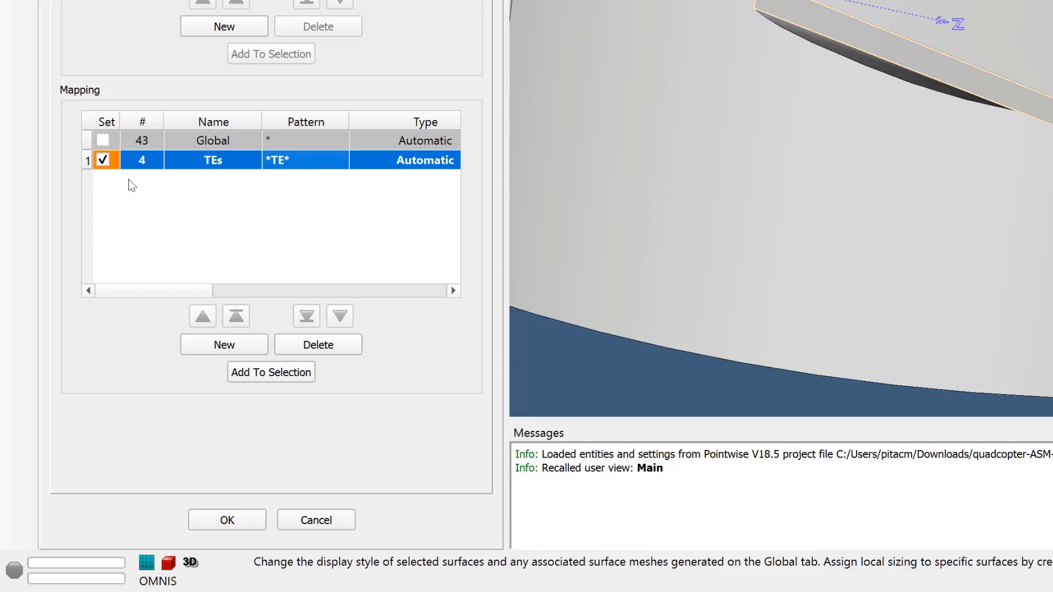
mouse_move(148, 171)
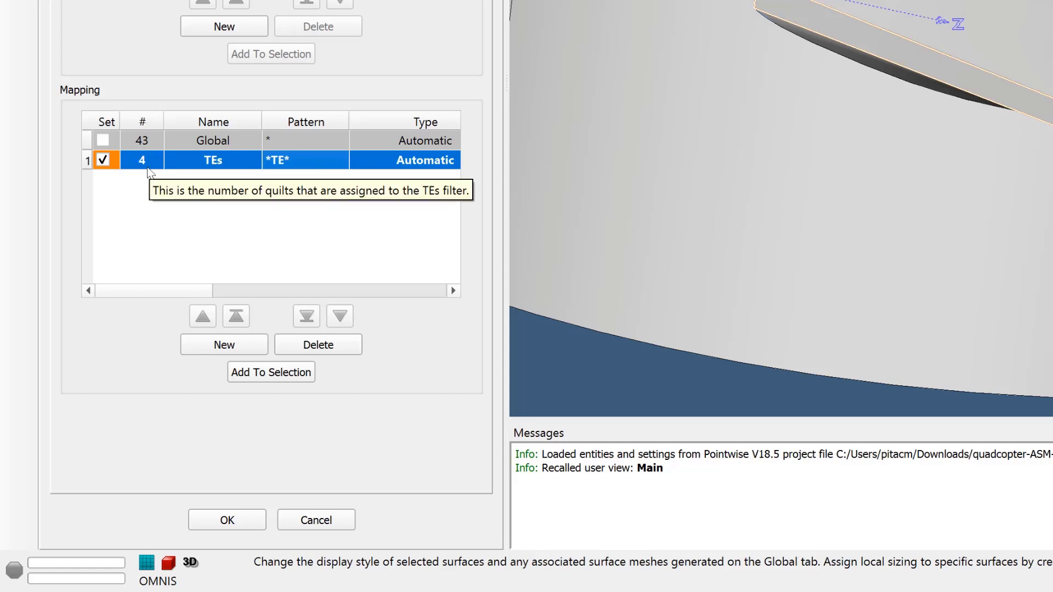
click(198, 219)
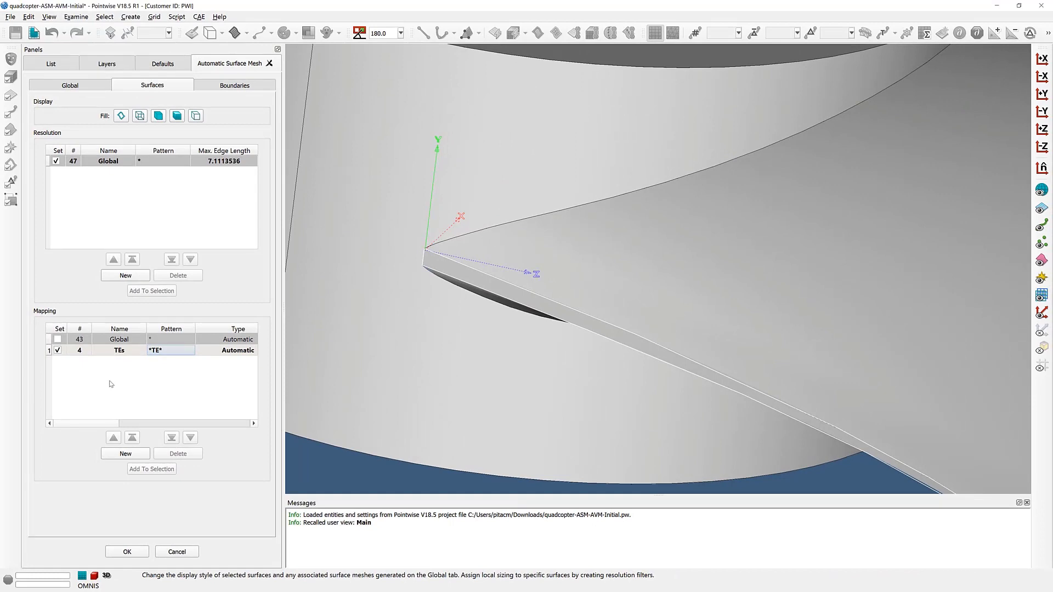
key(F5)
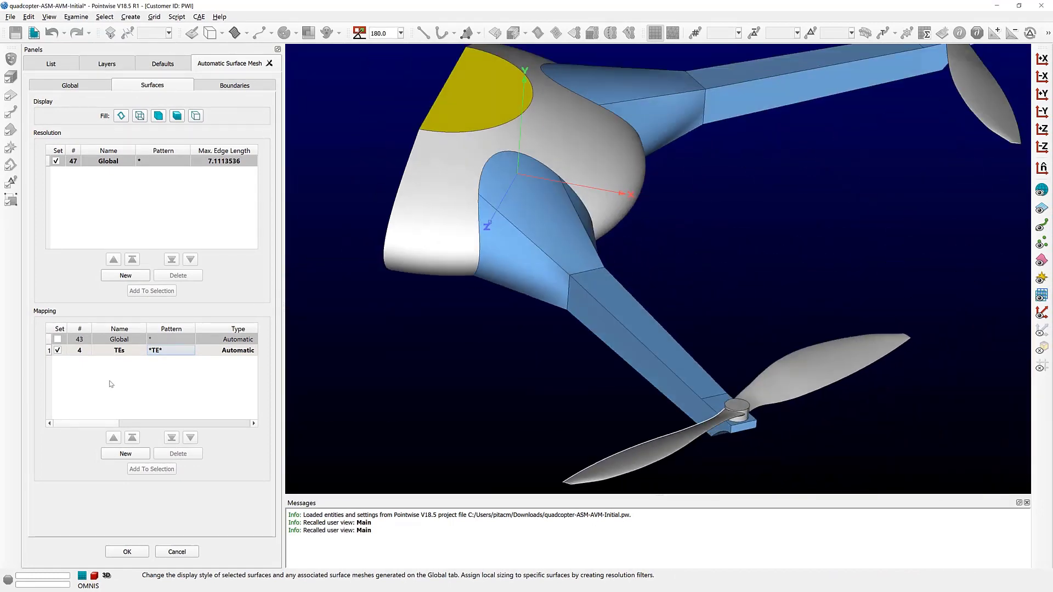
click(111, 349)
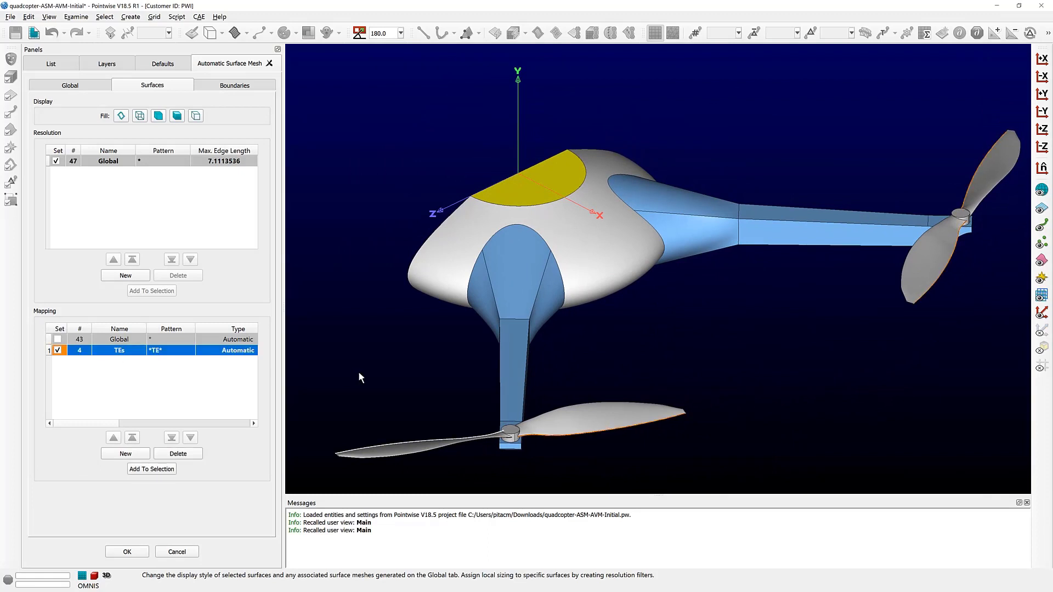
click(380, 379)
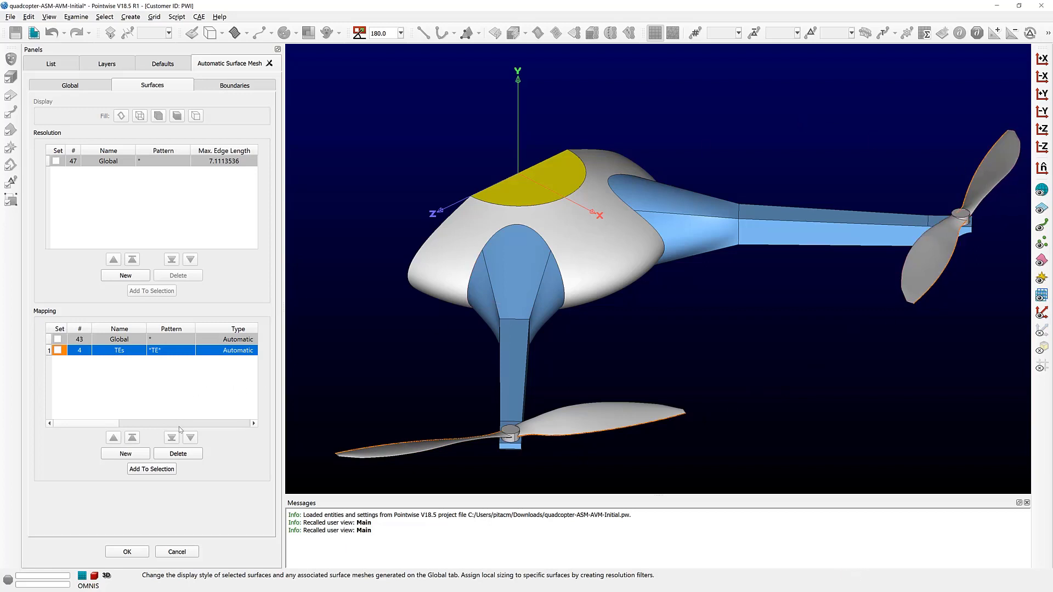
Step: Set the mapping type of the TEs filter to Force
click(253, 423)
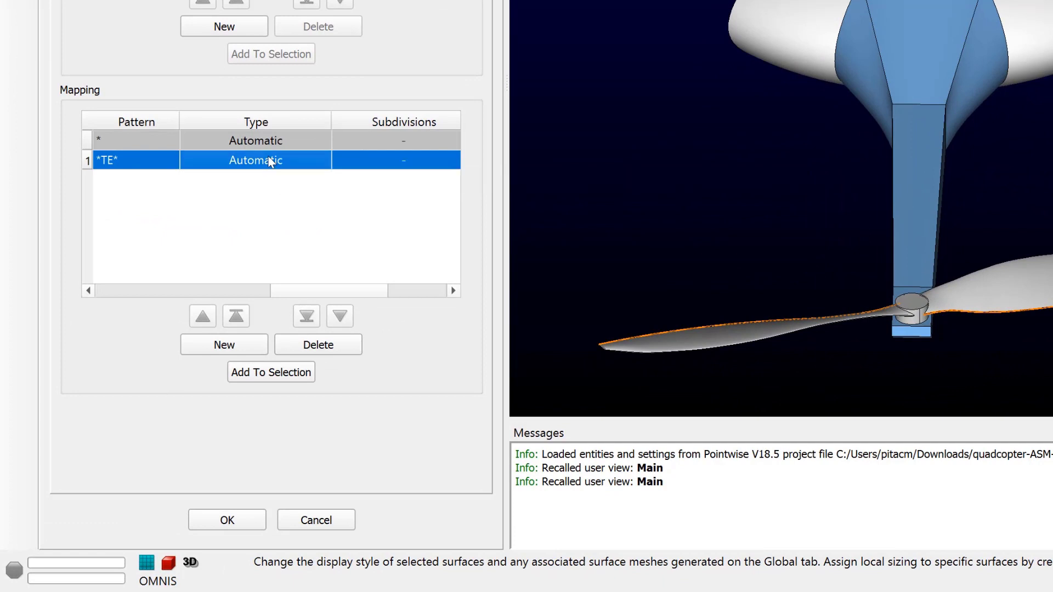
double_click(270, 161)
click(268, 162)
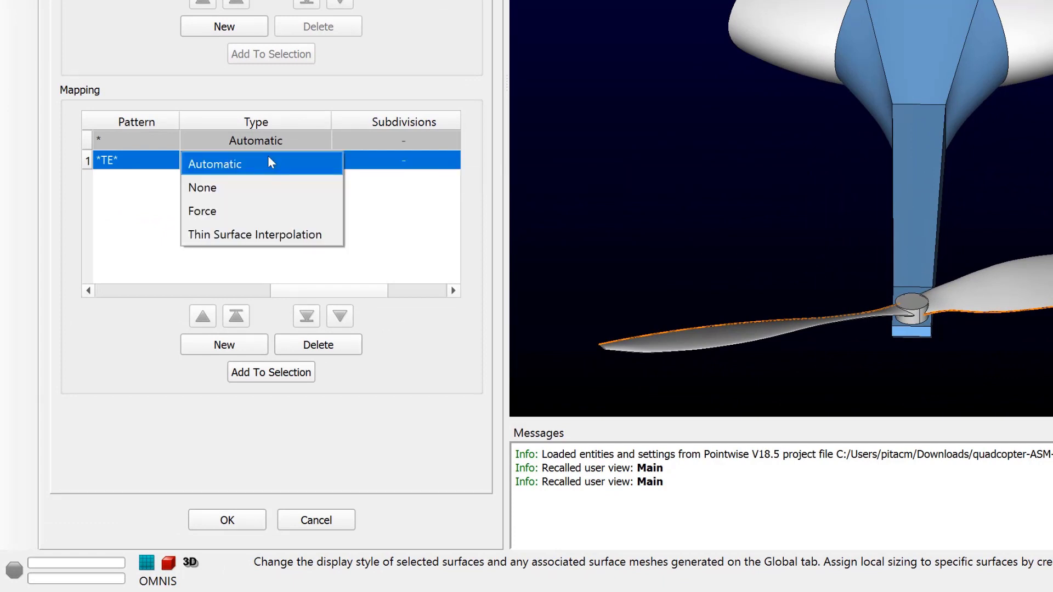
key(Down)
key(Down)
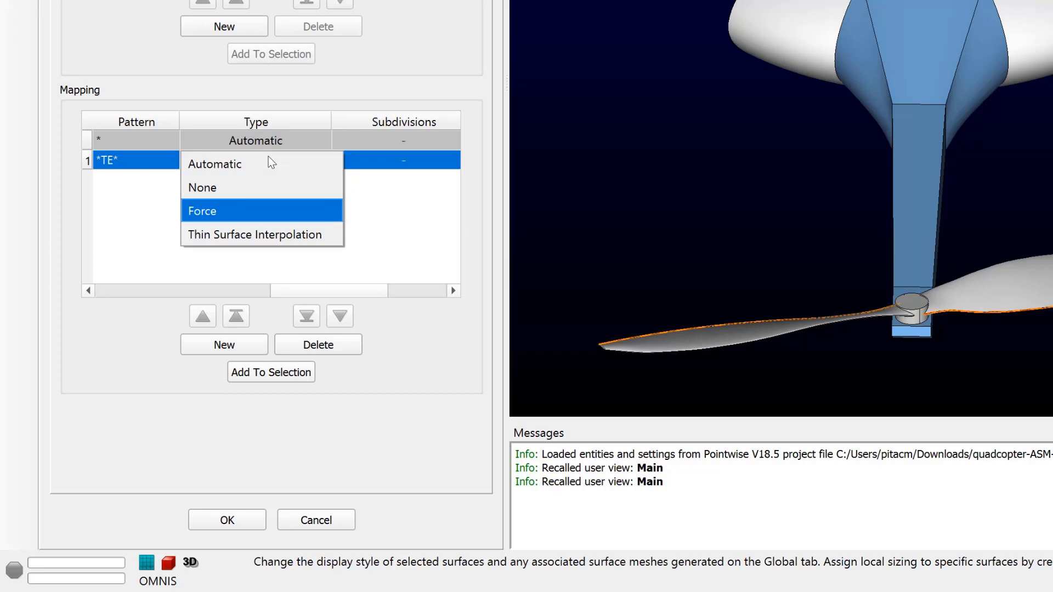
key(Return)
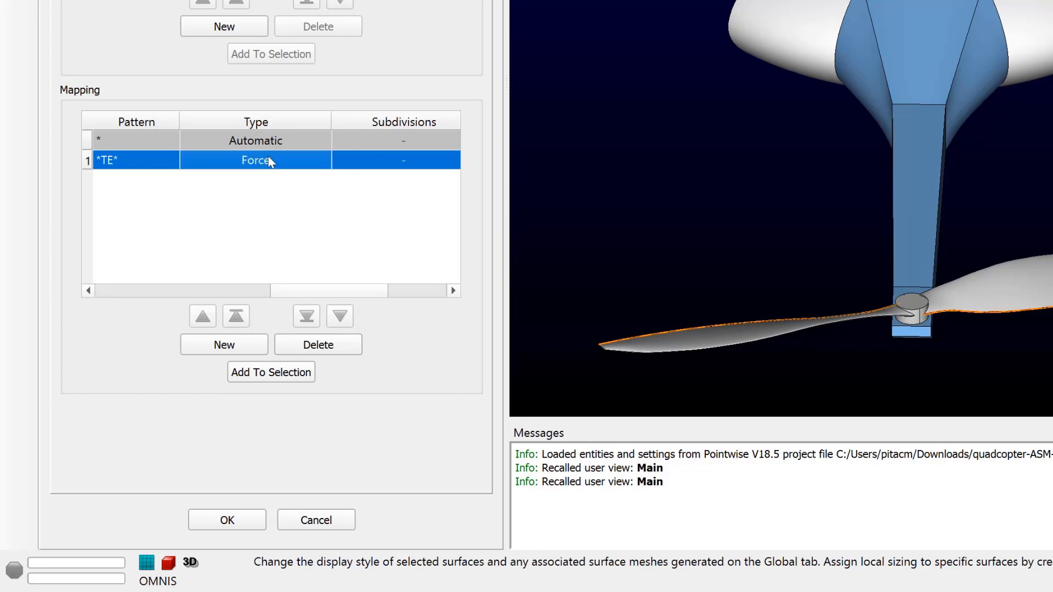
Step: Set the TEs mapping filter's subdivisions to 5, deselect the filter and review its settings
double_click(367, 166)
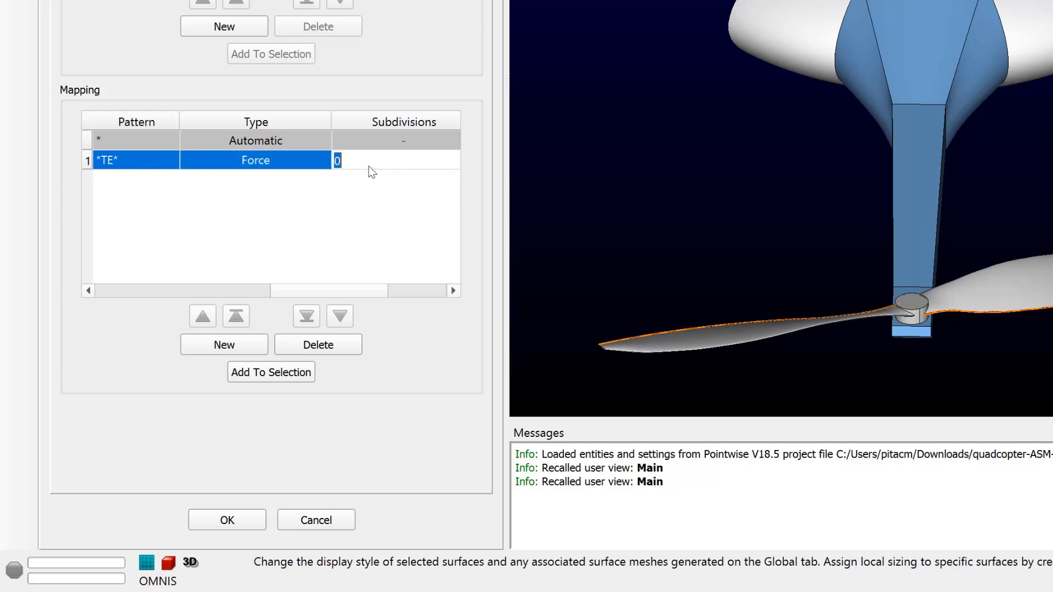
text(5)
key(Return)
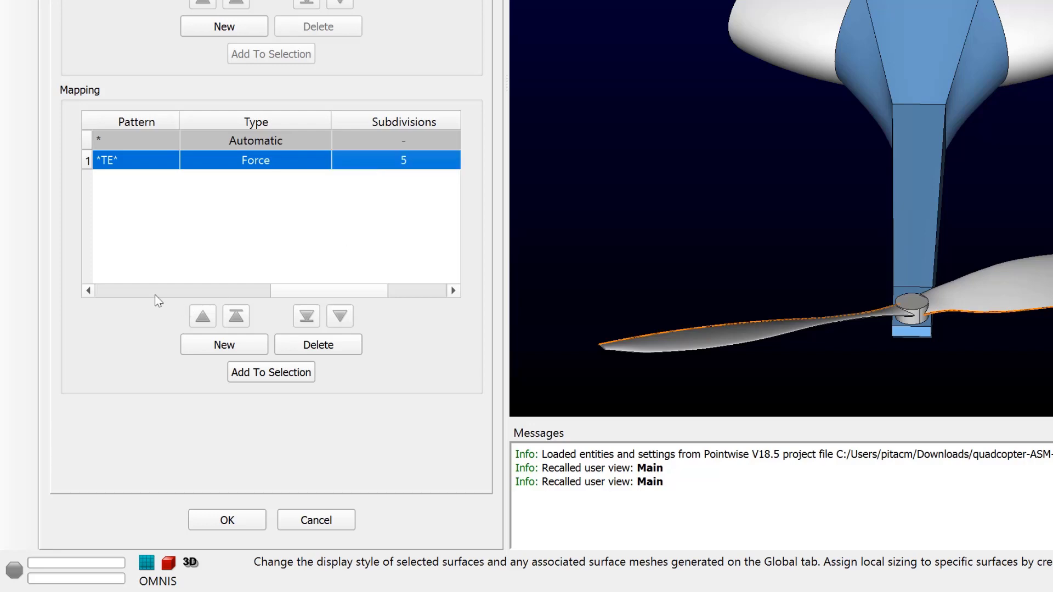
click(88, 290)
click(88, 290)
click(89, 290)
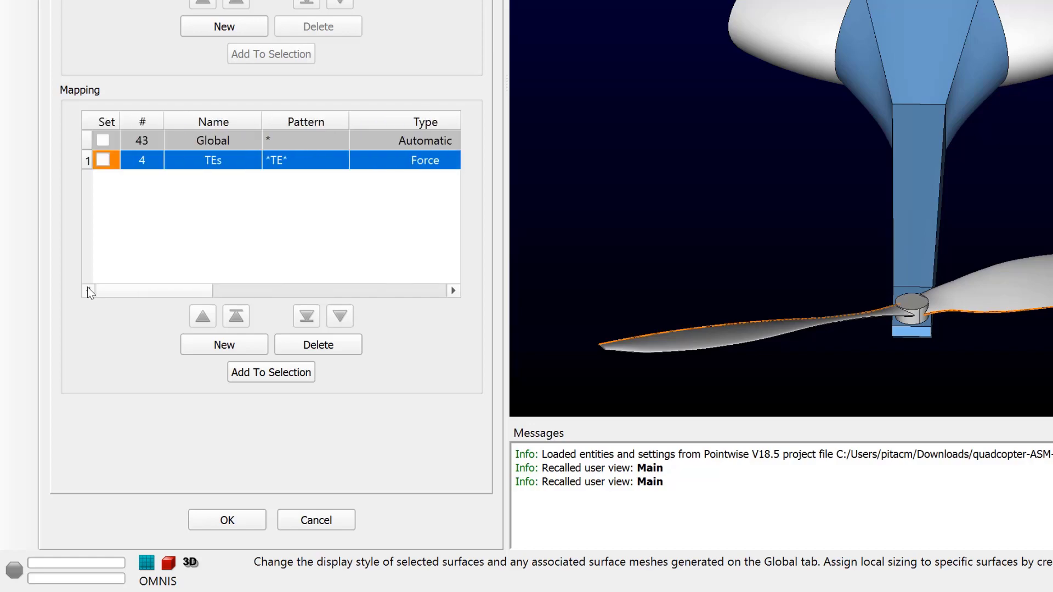
click(238, 204)
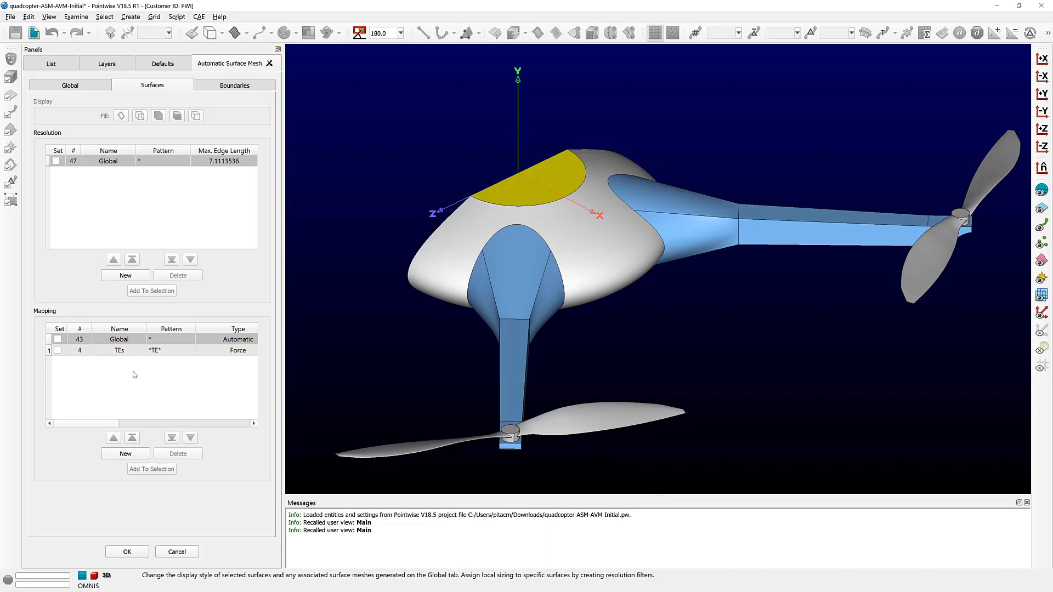
drag(103, 424, 236, 423)
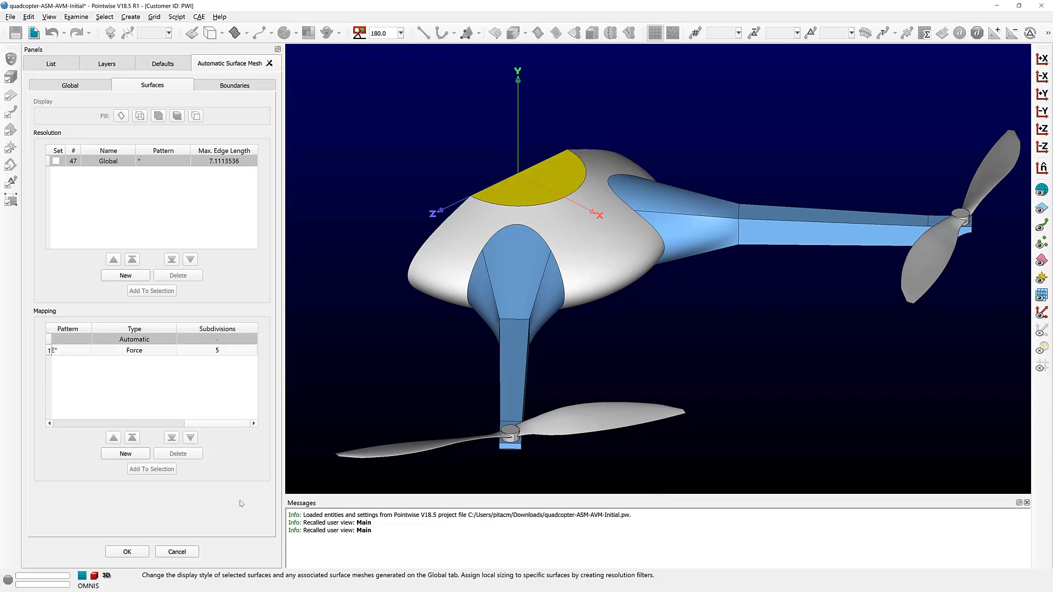
Step: Highlight the boundaries in the Convex stretching filter and set its type to Off
click(232, 86)
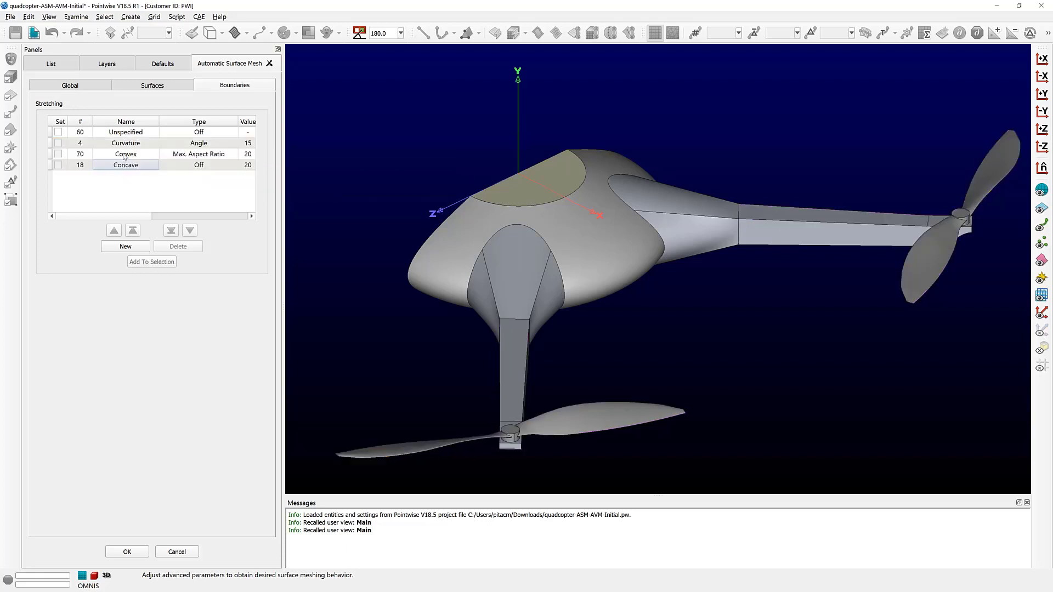
click(124, 155)
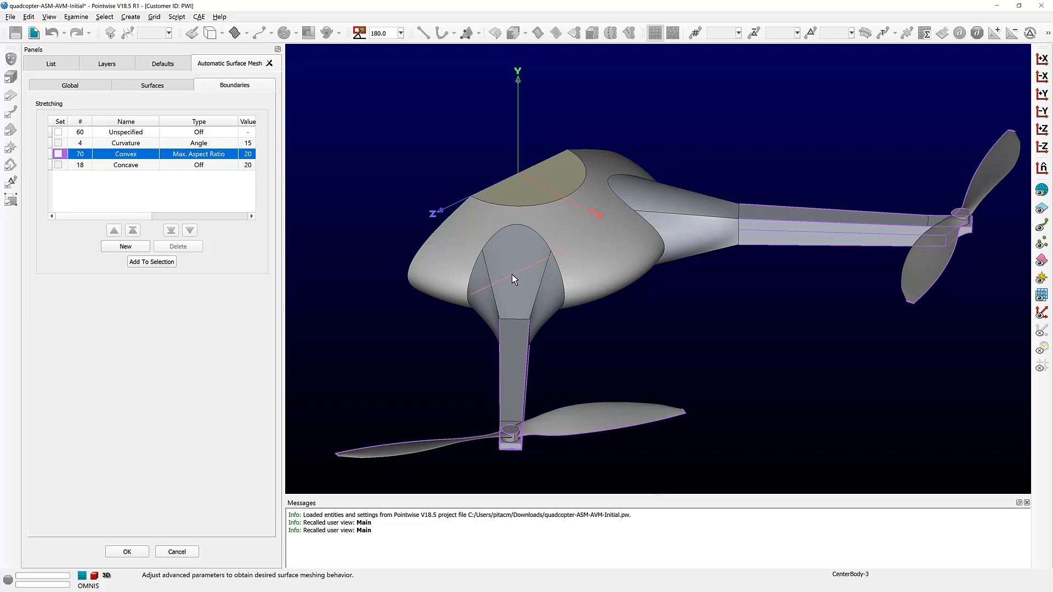
right_drag(512, 274, 598, 380)
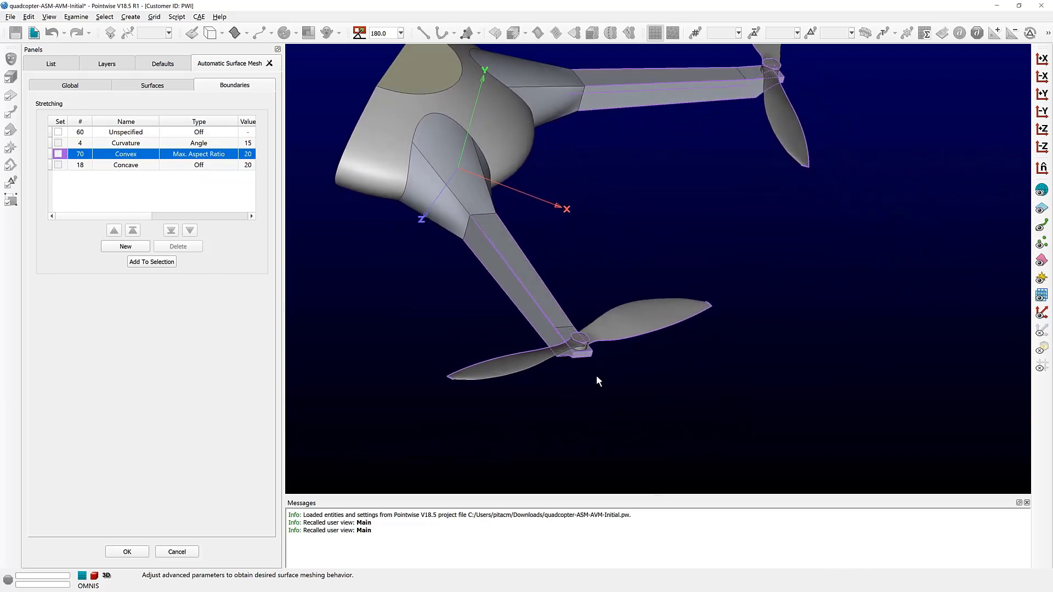
scroll(551, 301, down, 2)
scroll(544, 265, down, 3)
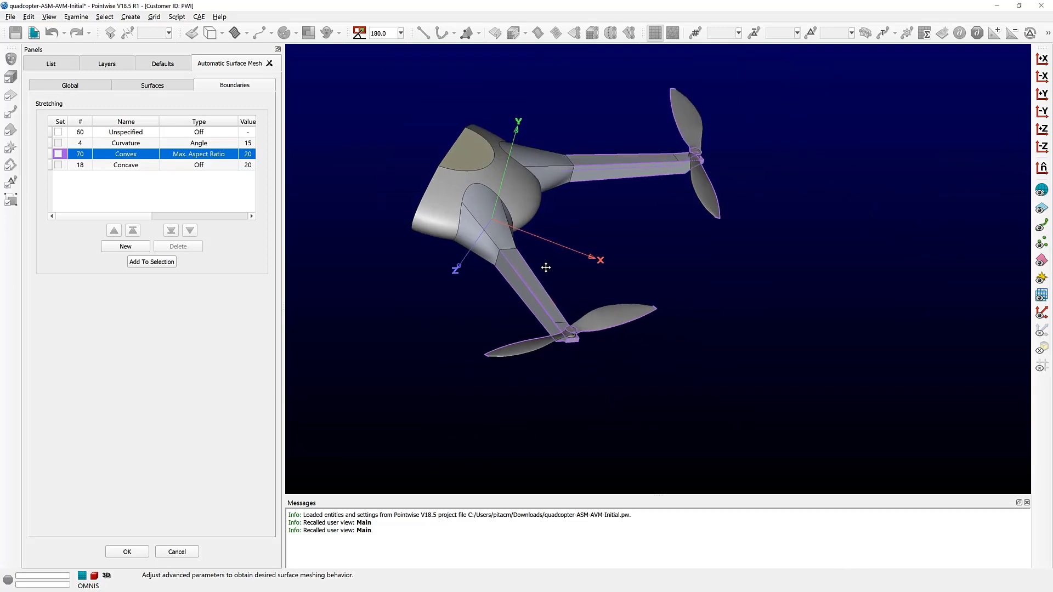
click(223, 156)
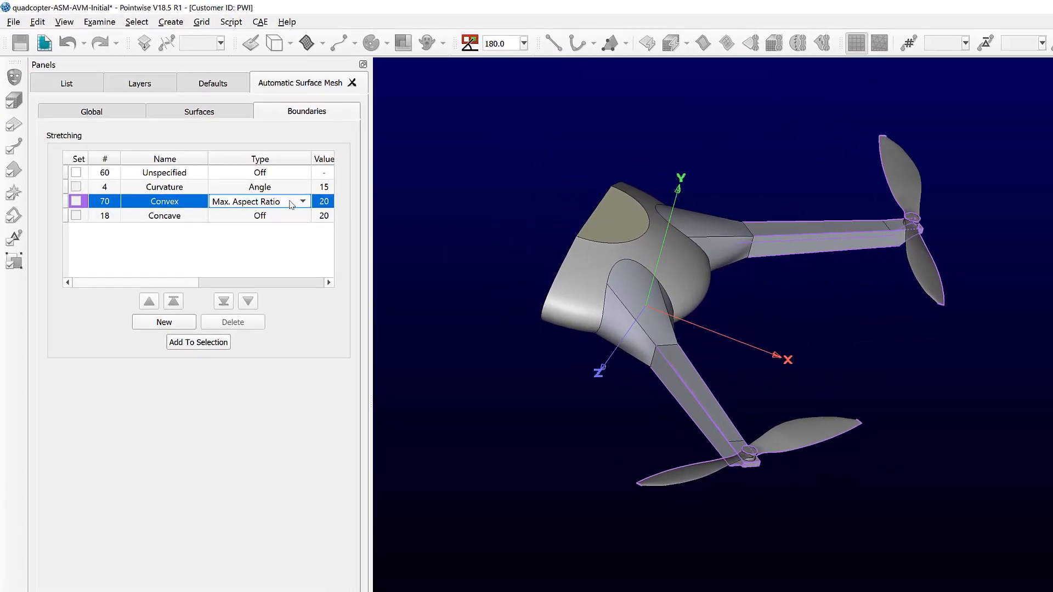
click(290, 201)
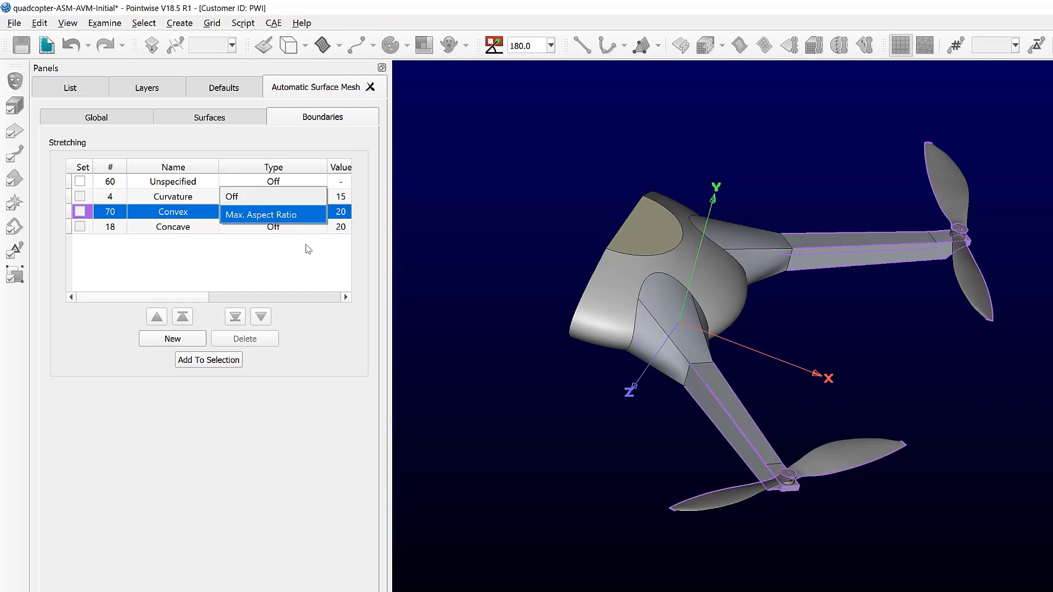
click(305, 215)
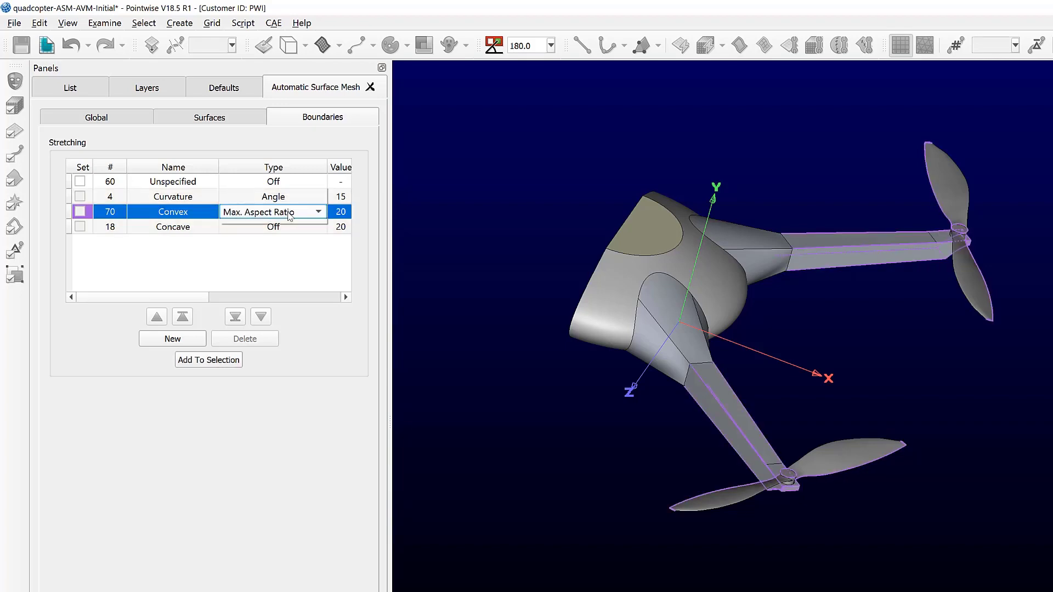
click(290, 216)
click(279, 199)
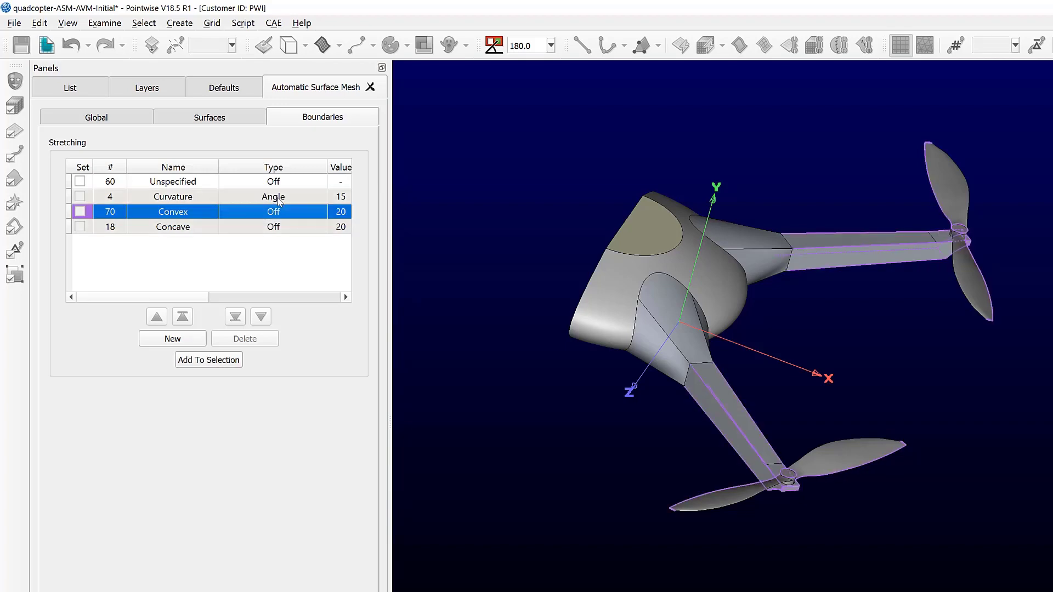
click(306, 261)
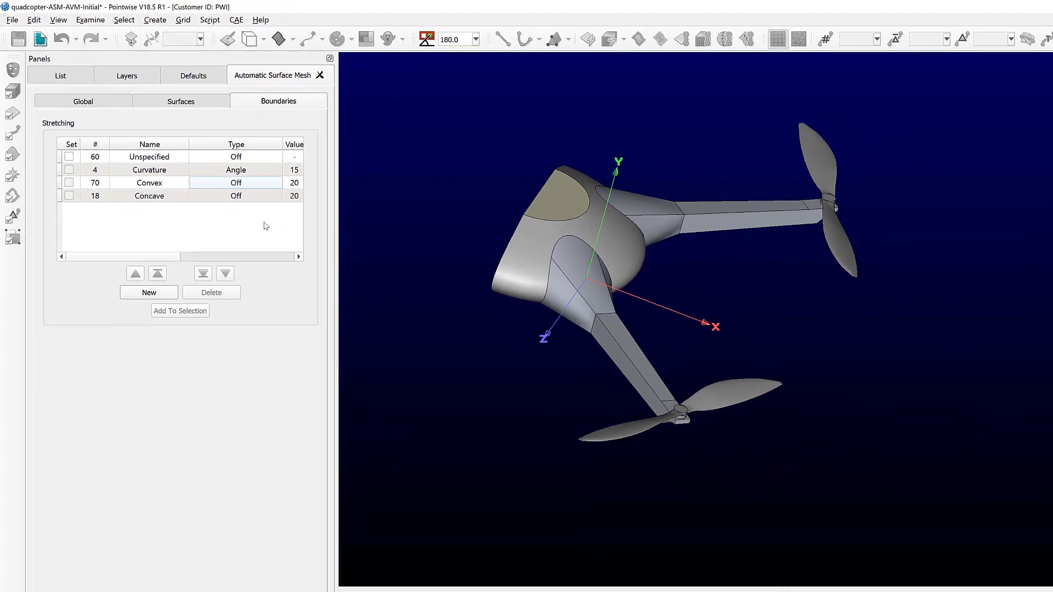
Step: Return to the global mesh settings, recall the saved Main view and show the size field on the model
click(120, 120)
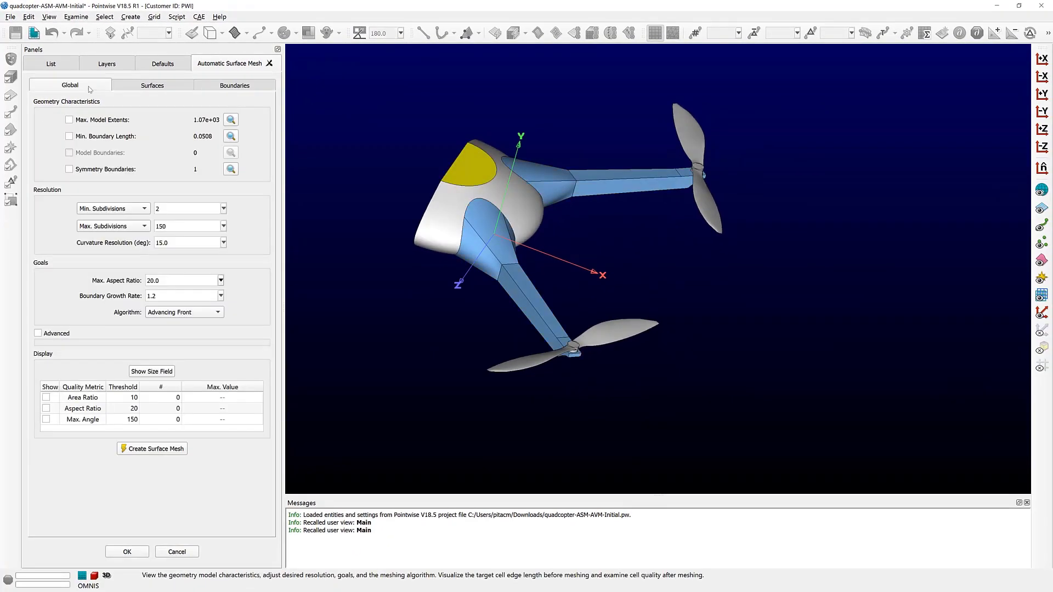
key(F5)
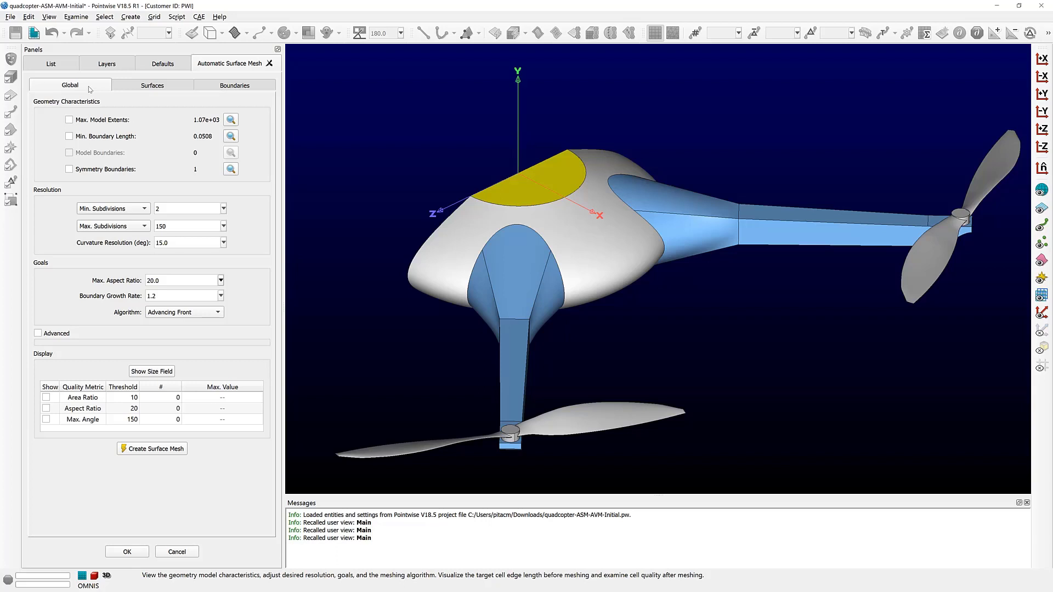
click(147, 374)
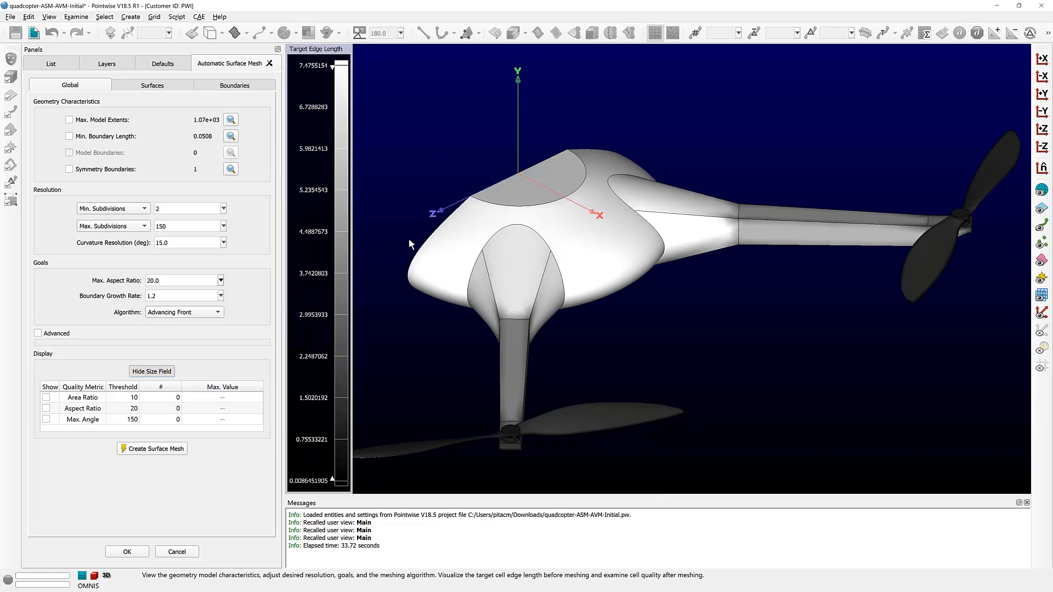
Step: Examine the target cell size across the fuselage, the arm junction, the arm and the propeller root near the hub
scroll(534, 206, up, 5)
scroll(533, 206, up, 2)
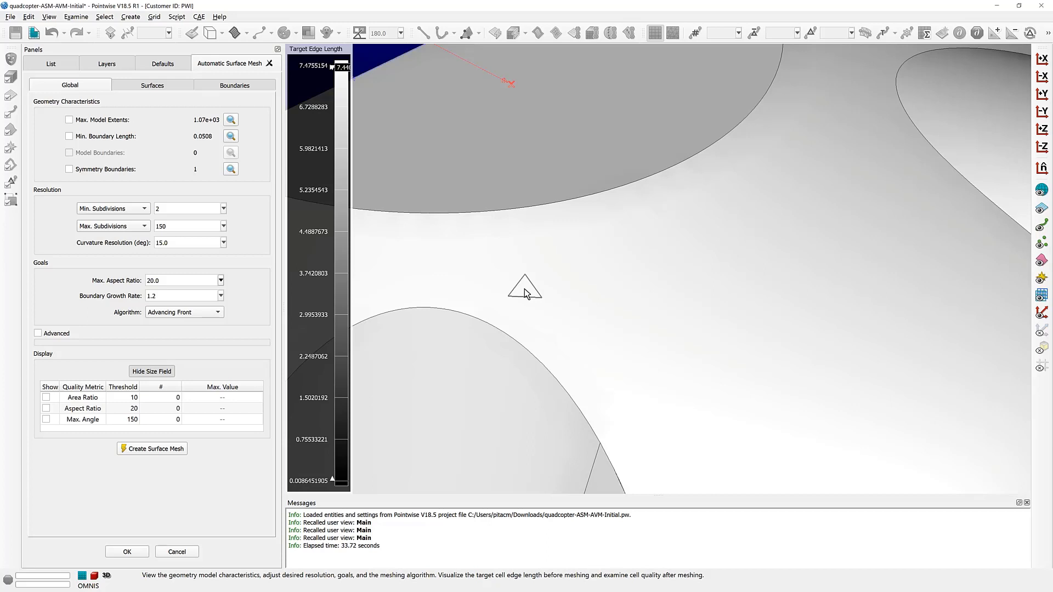
scroll(521, 264, down, 5)
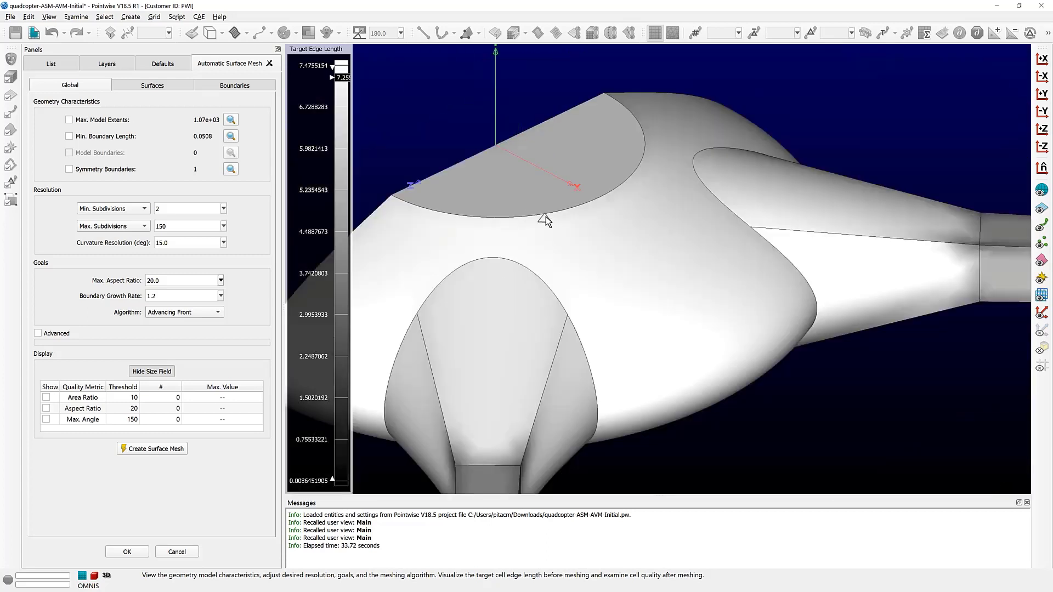
scroll(519, 314, up, 10)
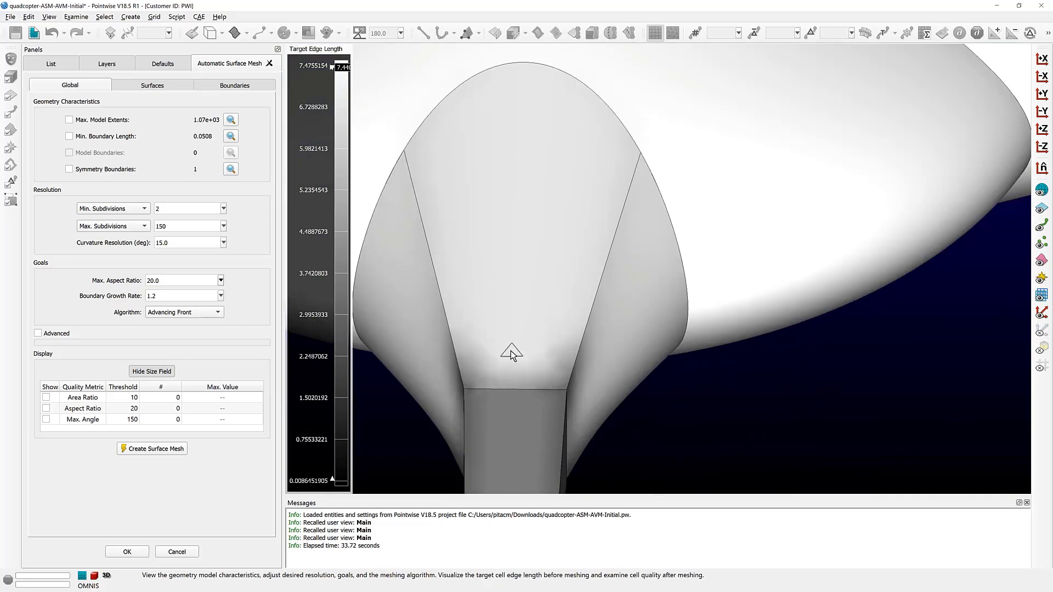
scroll(546, 275, down, 2)
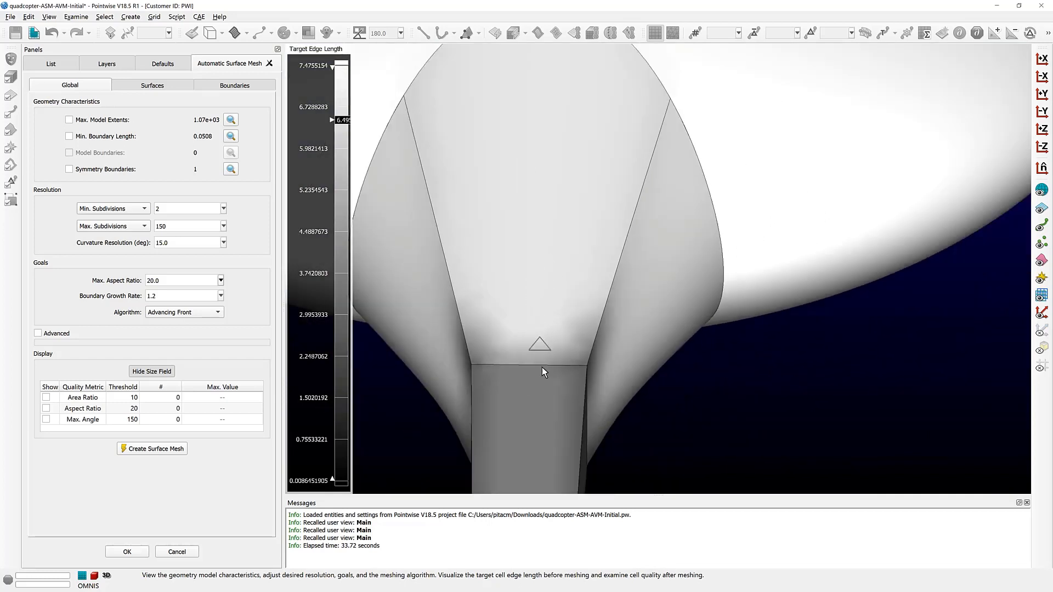
scroll(540, 366, up, 3)
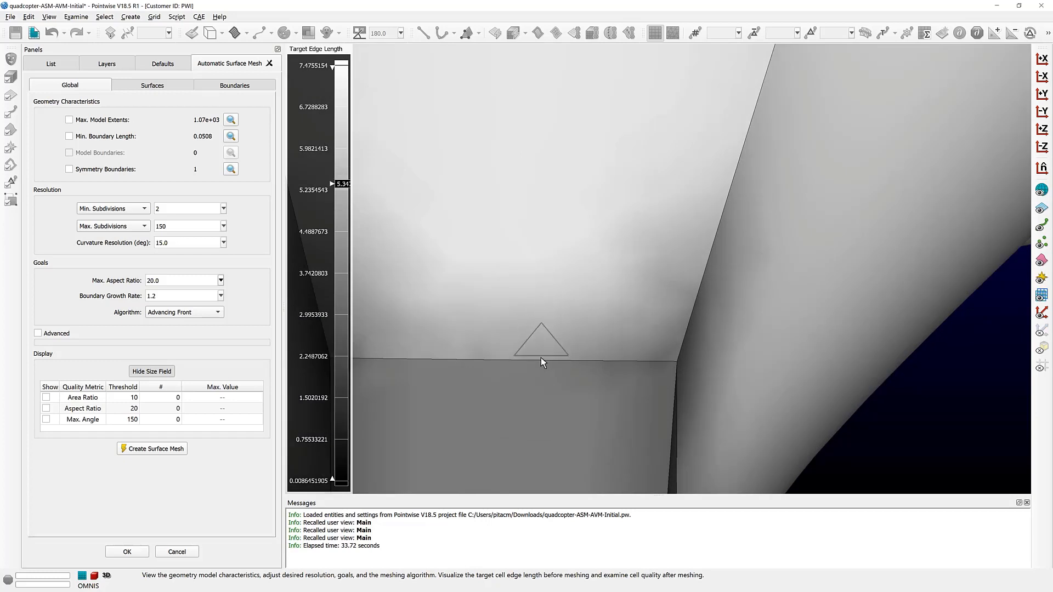
scroll(547, 216, down, 3)
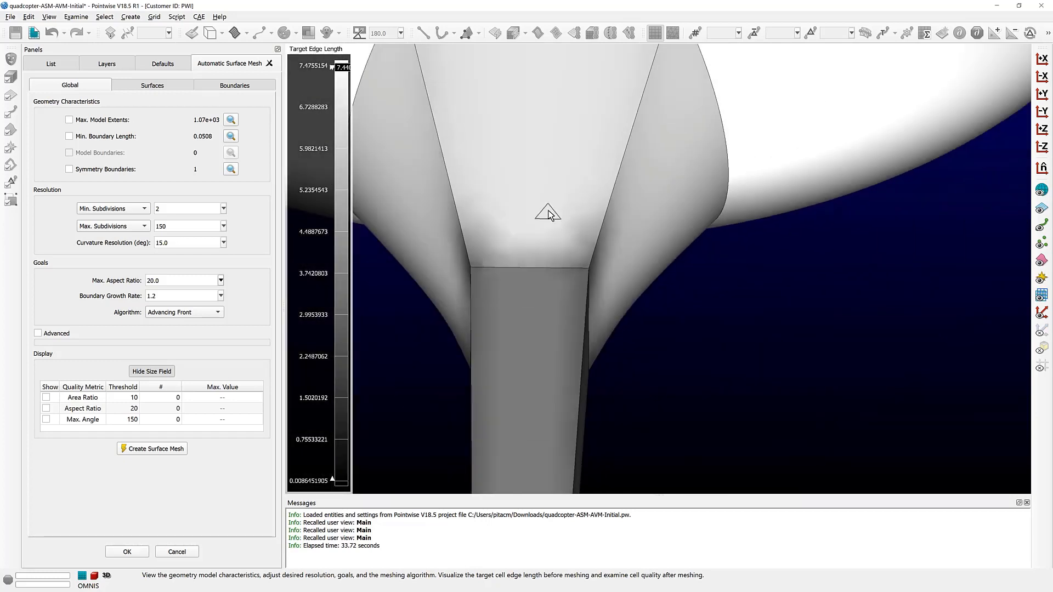
scroll(548, 213, down, 5)
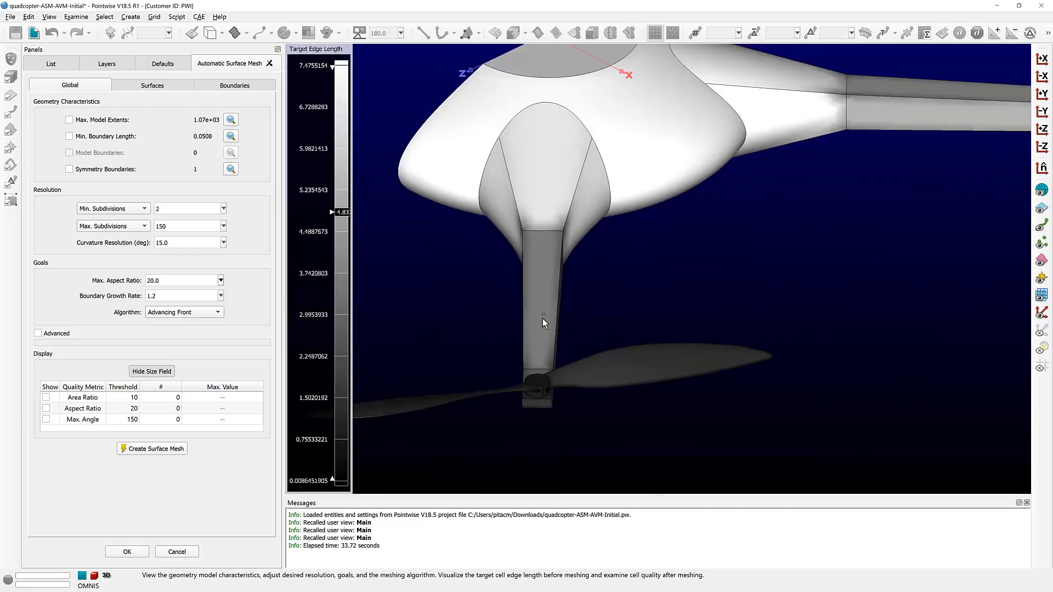
scroll(548, 384, up, 5)
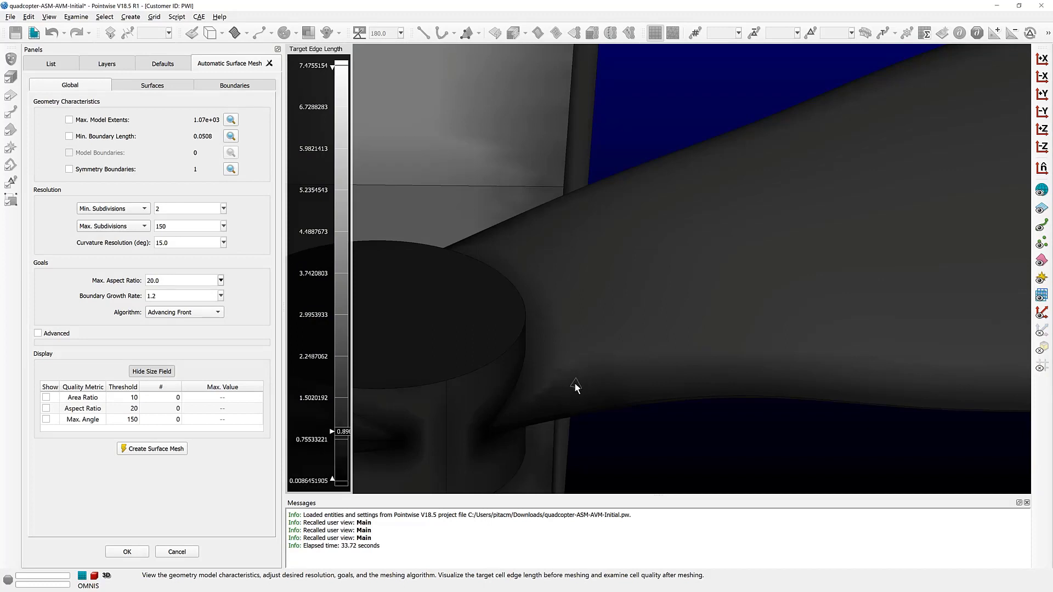
scroll(574, 382, down, 2)
scroll(574, 383, down, 4)
Step: Return to the saved Main view with the size field hidden and create the surface mesh on the quadcopter
key(F5)
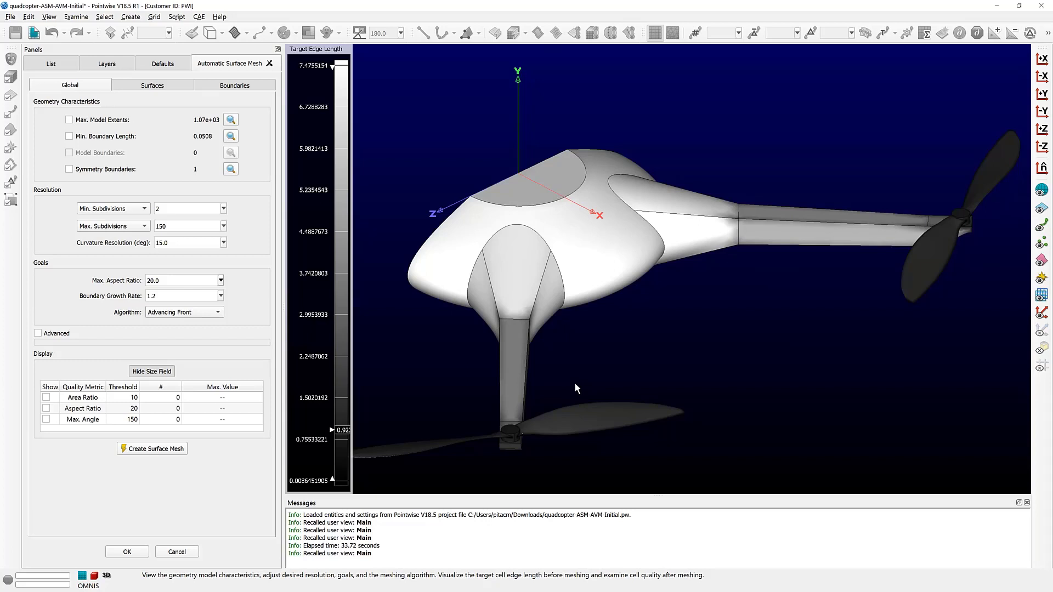
click(159, 371)
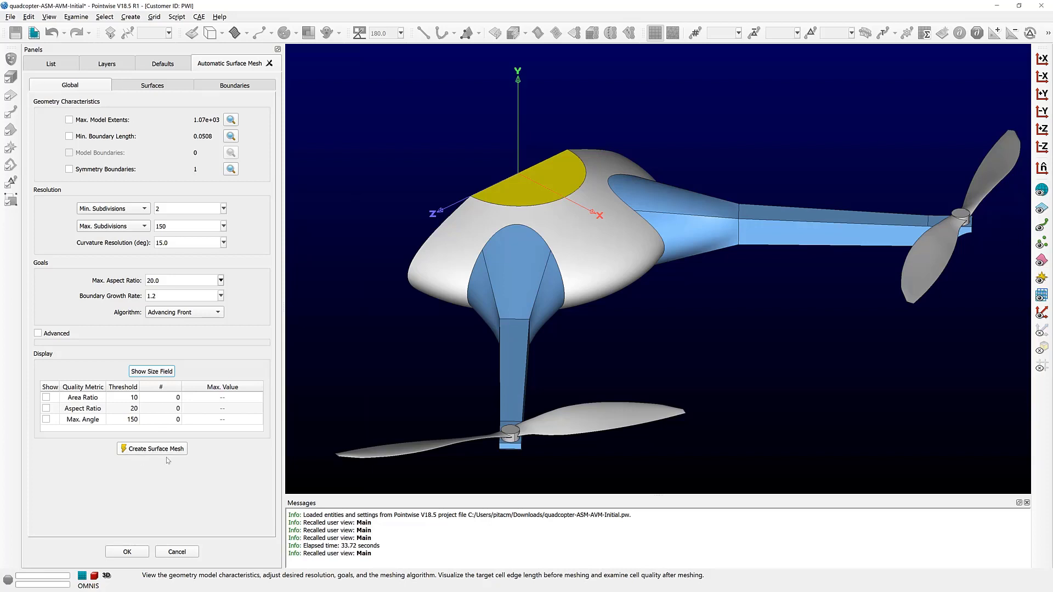
click(144, 450)
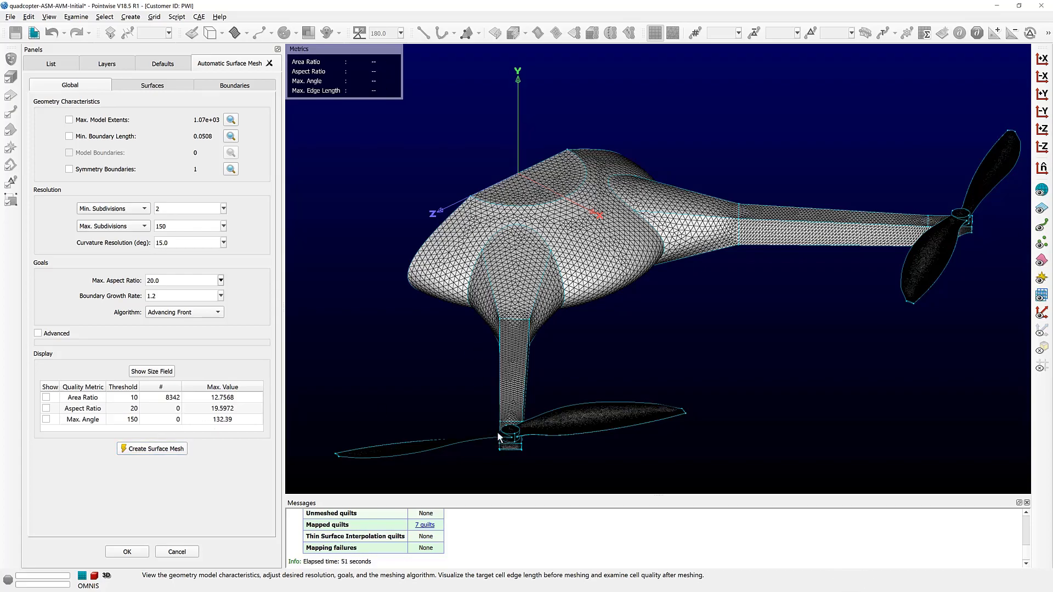
Step: Examine the mapped cells along the front propeller blade's trailing edge and their transition to the adjacent blade surface
scroll(538, 452, up, 5)
scroll(538, 452, up, 5)
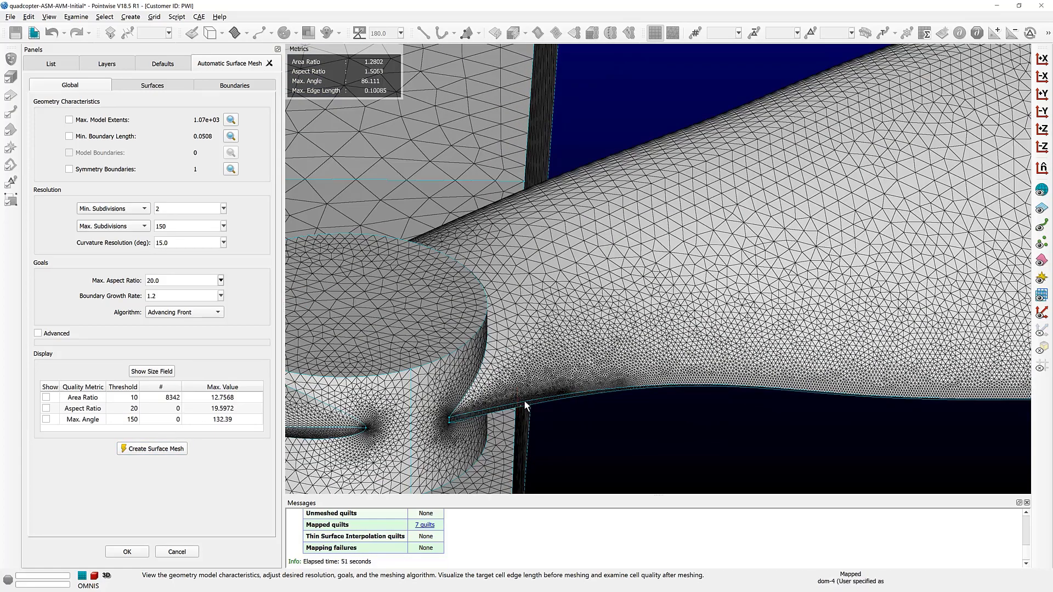
scroll(730, 393, up, 8)
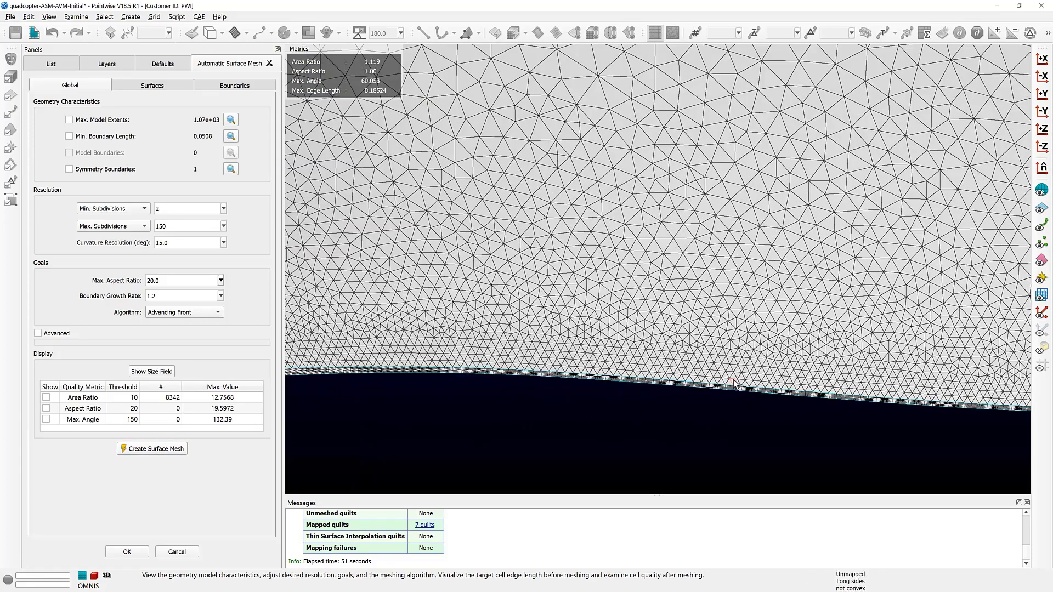
scroll(729, 359, up, 6)
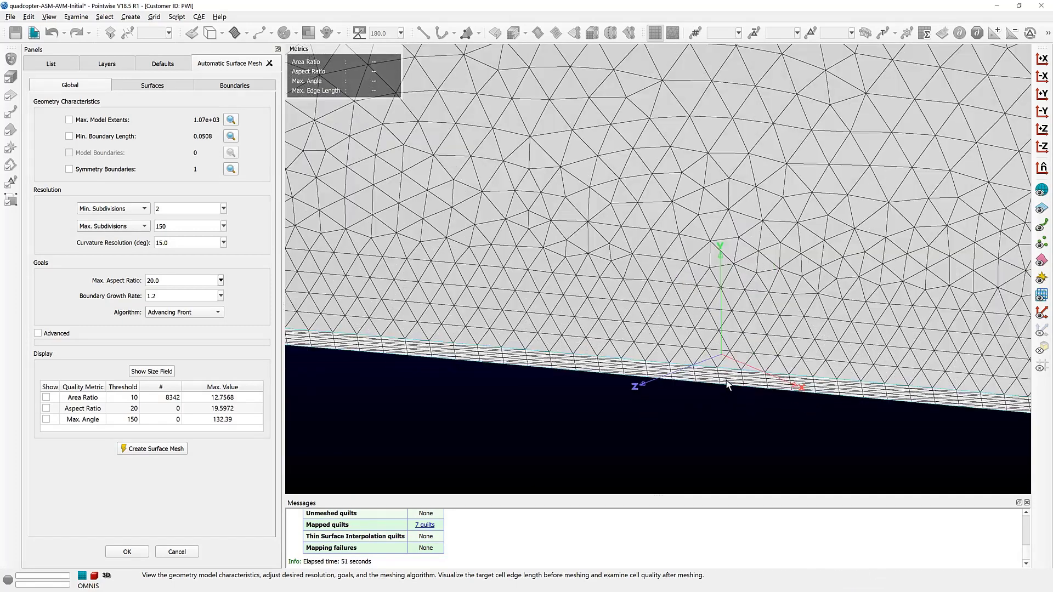
scroll(726, 381, up, 7)
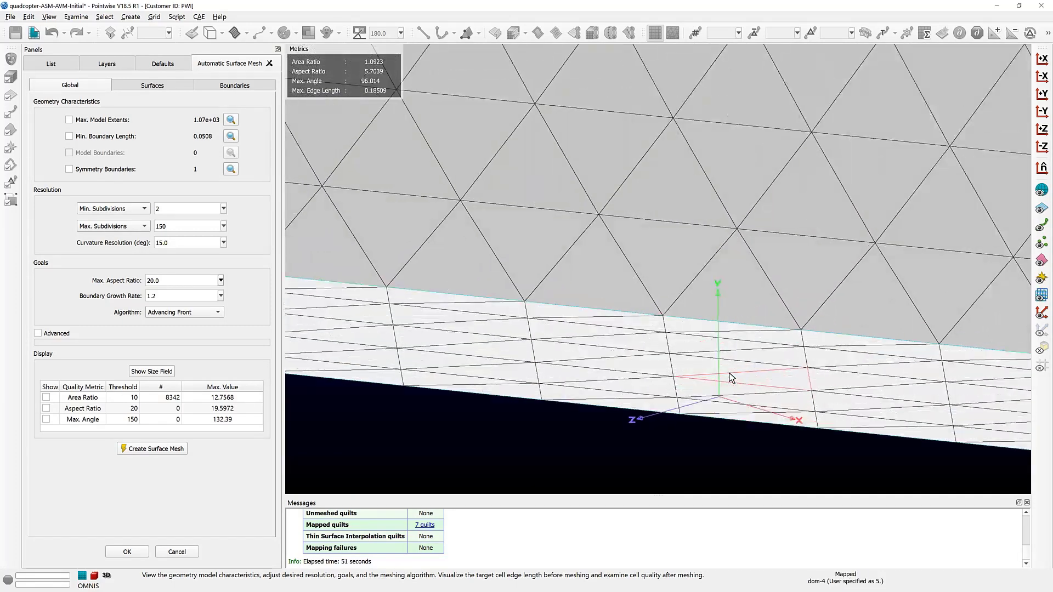
ctrl+right_drag(730, 352, 734, 324)
shift+right_drag(733, 325, 724, 300)
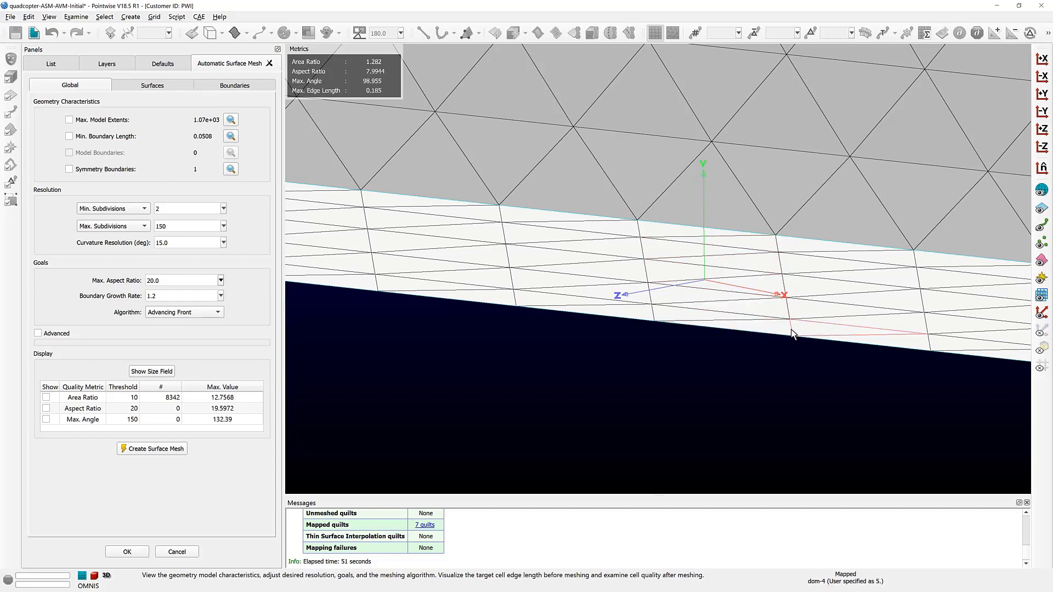
scroll(791, 333, down, 10)
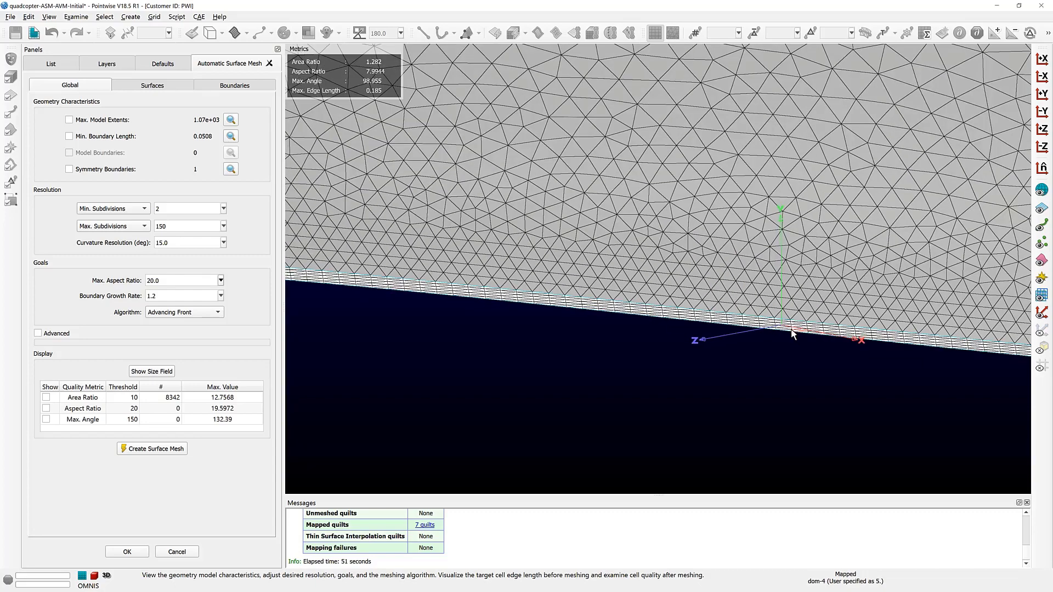
scroll(792, 334, down, 6)
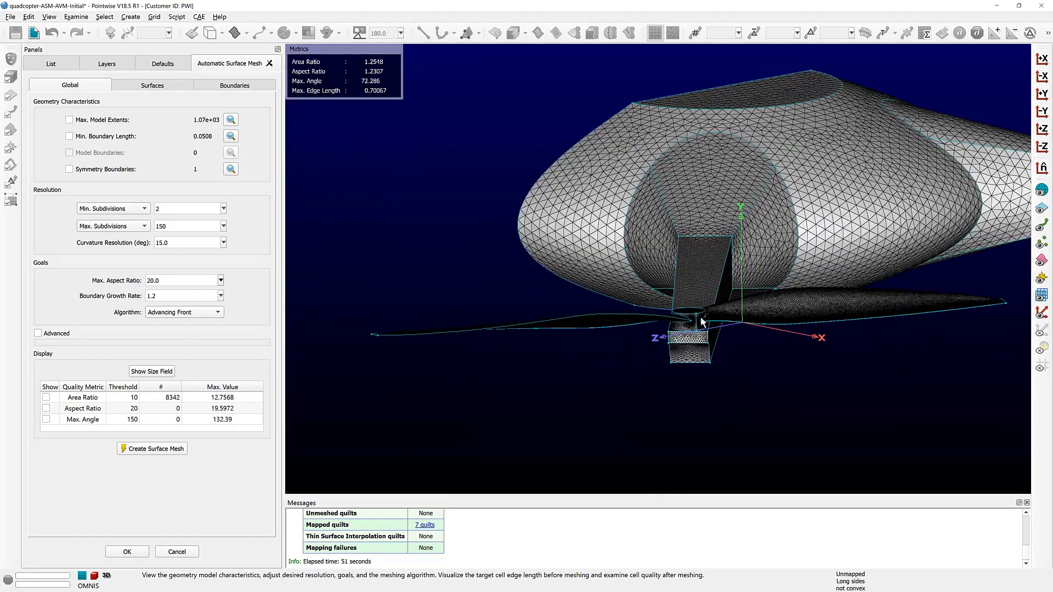
Step: Inspect the stretched cells along the opposite blade's leading edge and the mesh over the arm and propeller
right_drag(575, 316, 650, 385)
scroll(637, 371, up, 8)
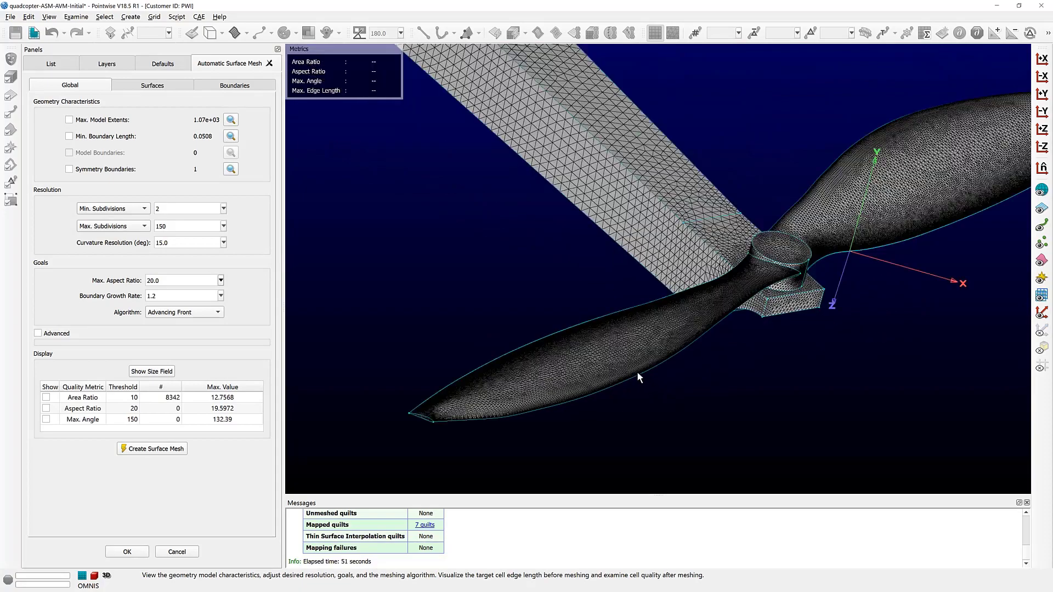
scroll(640, 386, up, 6)
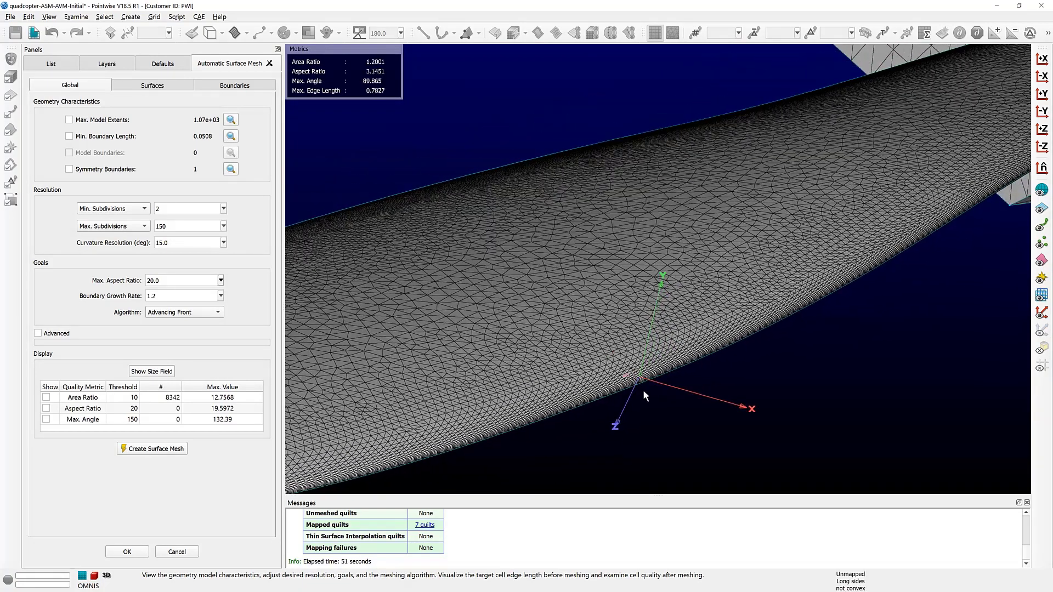
scroll(579, 324, up, 5)
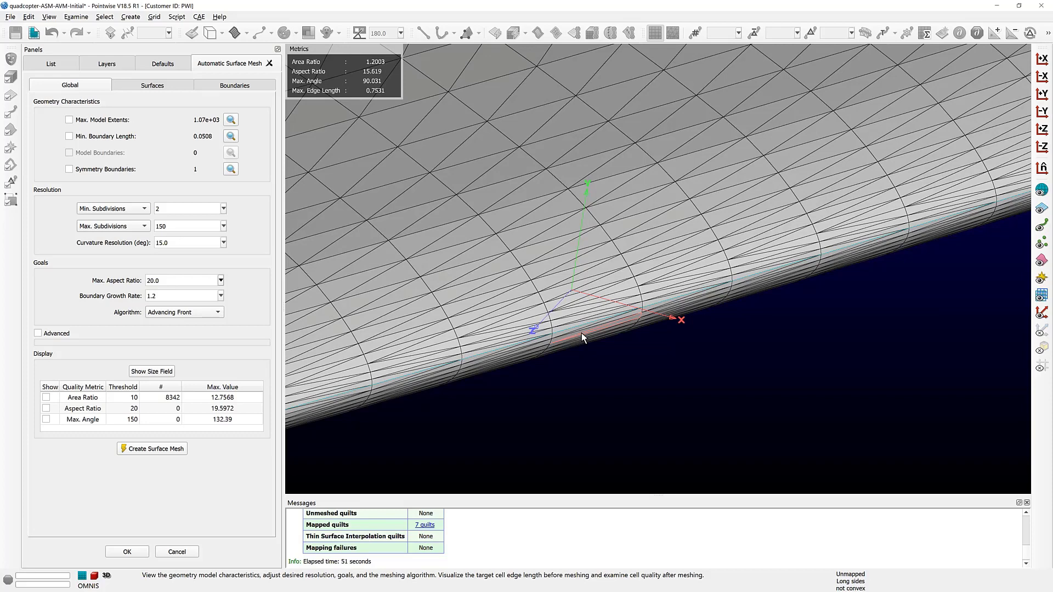
scroll(584, 291, up, 3)
scroll(583, 291, down, 4)
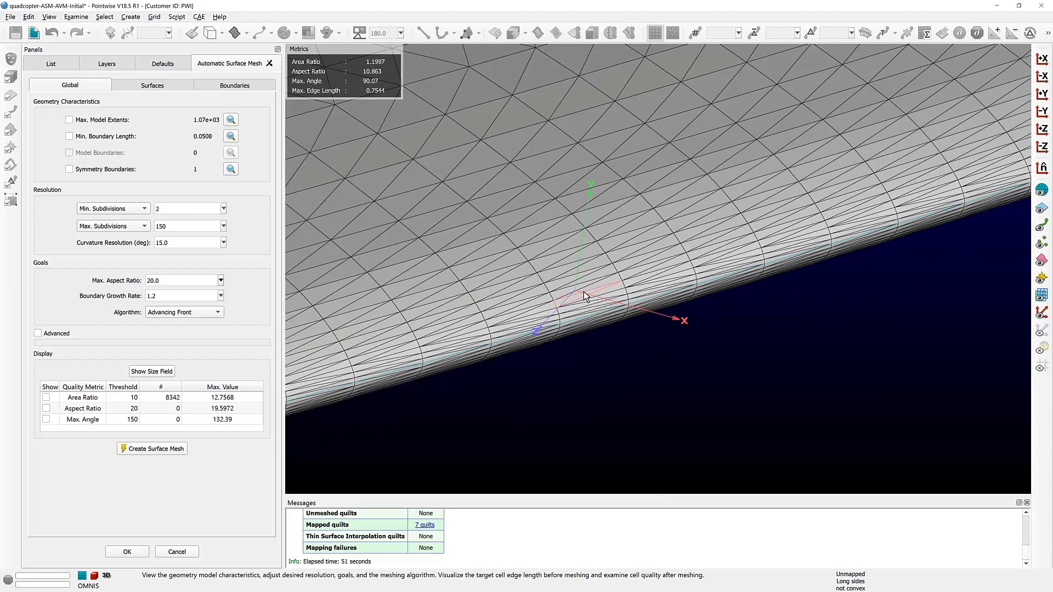
scroll(583, 291, down, 8)
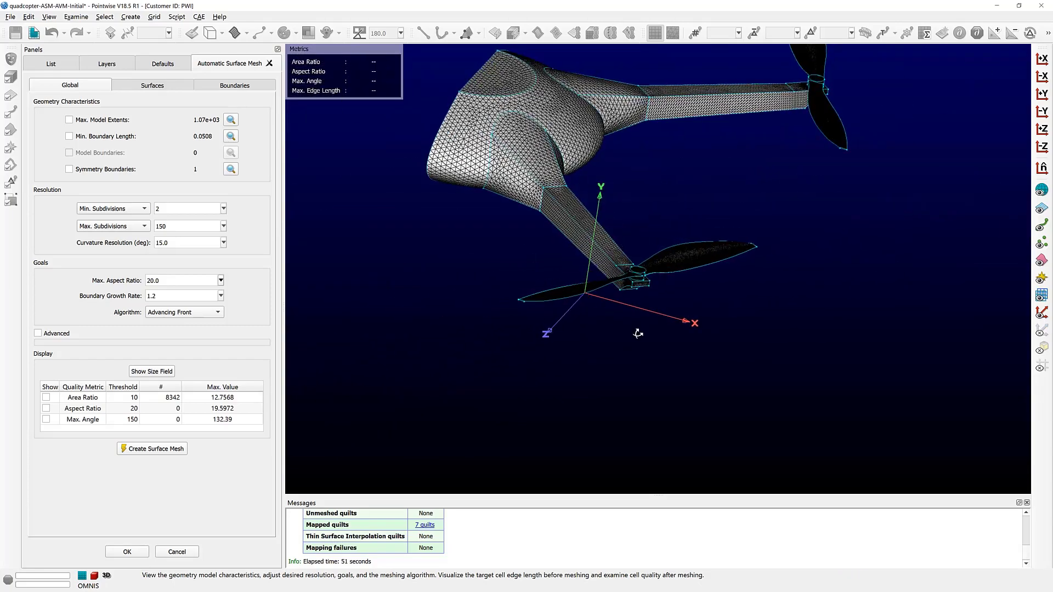
right_drag(637, 333, 685, 330)
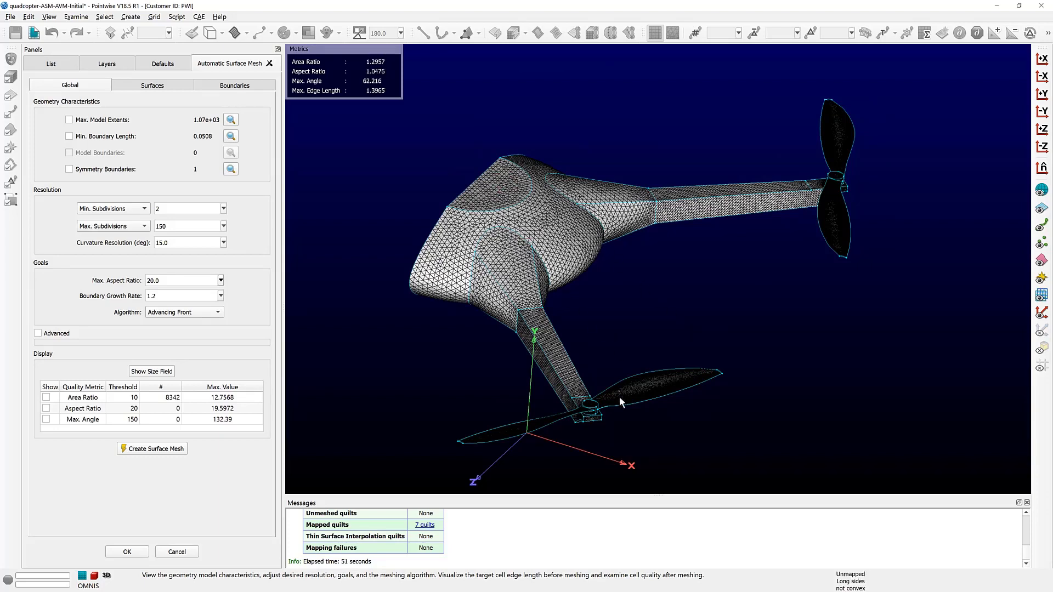
scroll(619, 397, up, 5)
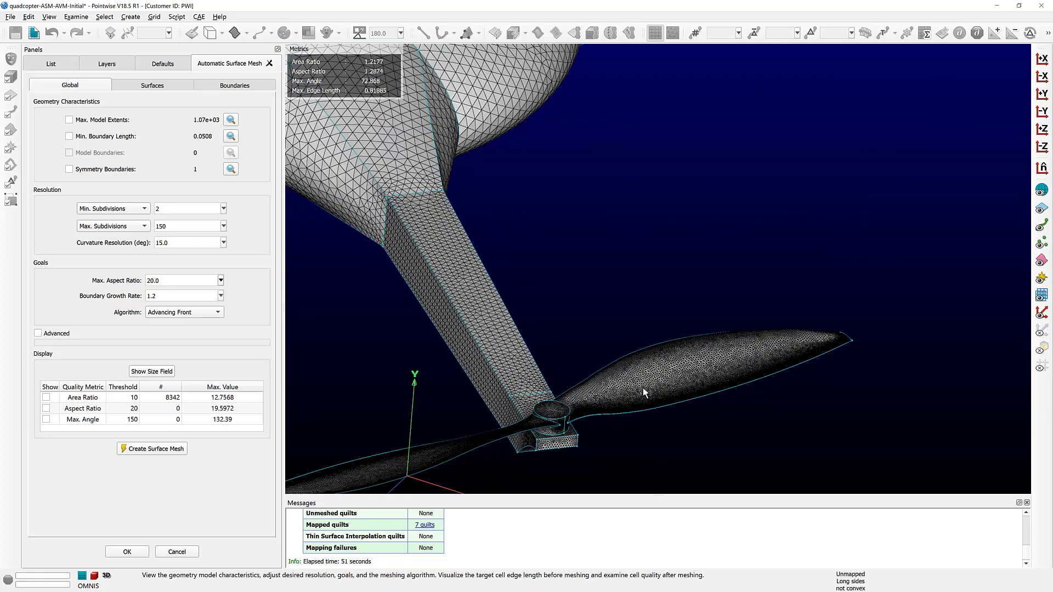
scroll(651, 382, down, 5)
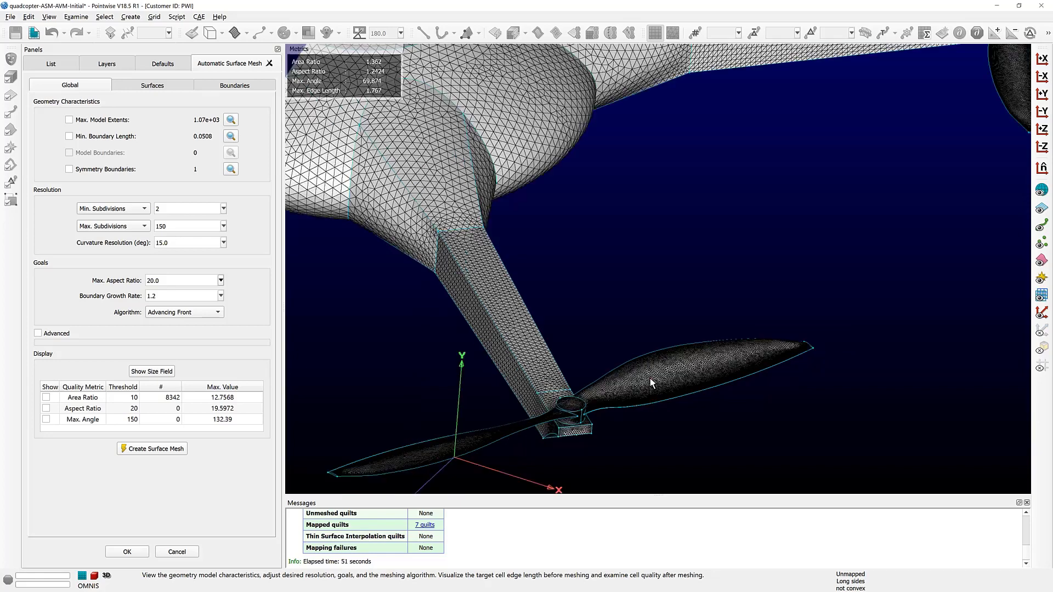
scroll(650, 382, down, 3)
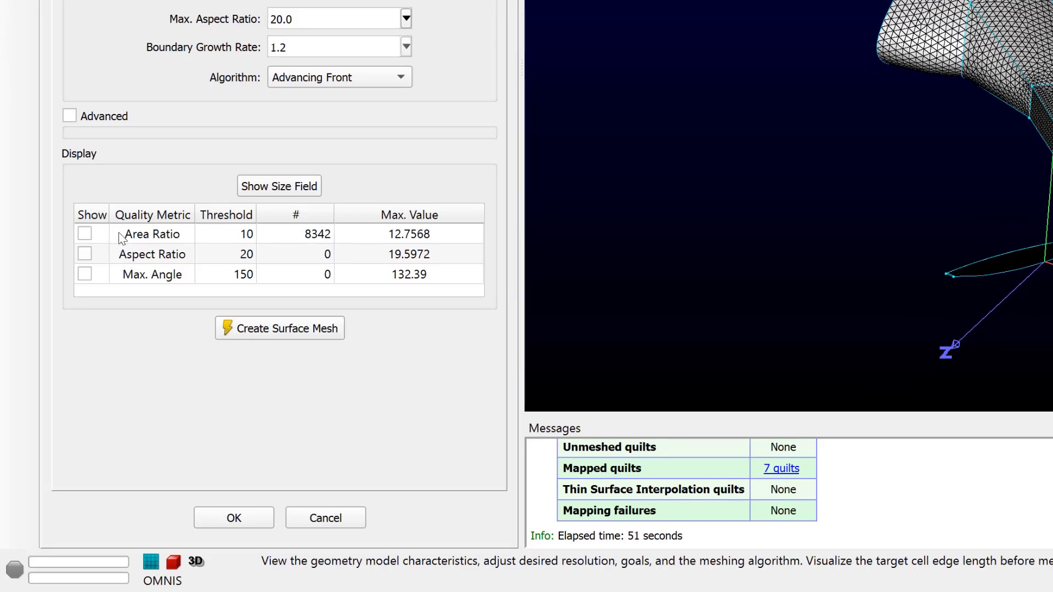
Step: Review the aspect ratio, maximum angle and area ratio metrics, and display the cells exceeding the Area Ratio threshold
click(161, 256)
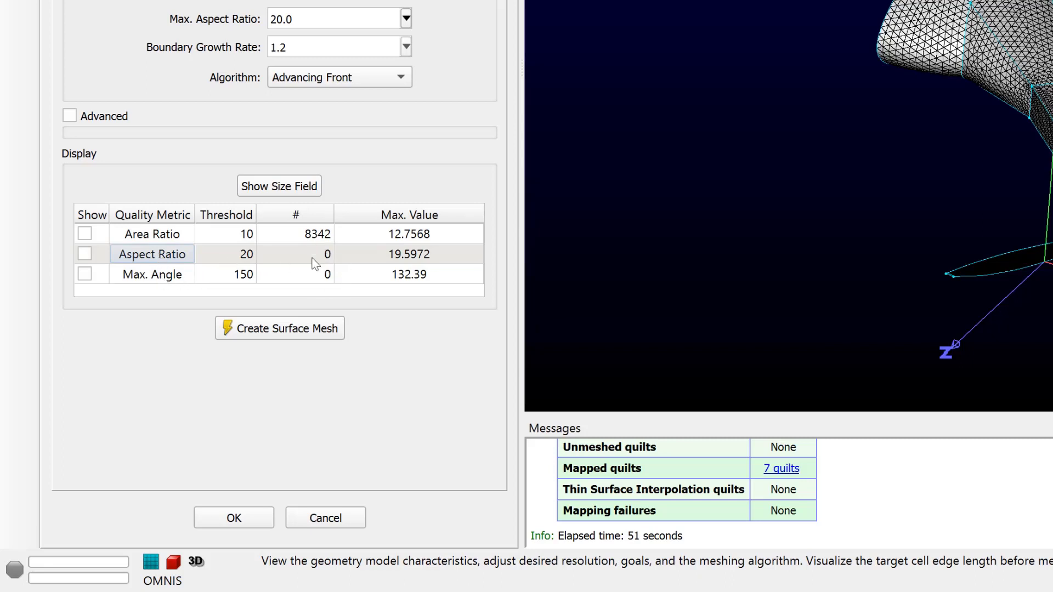
mouse_move(316, 263)
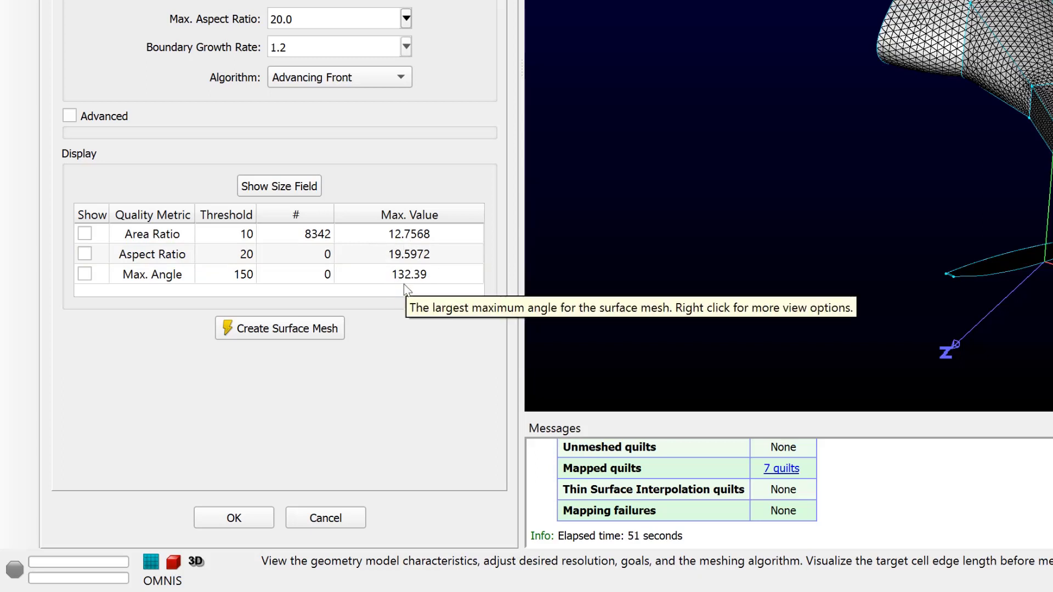
click(168, 235)
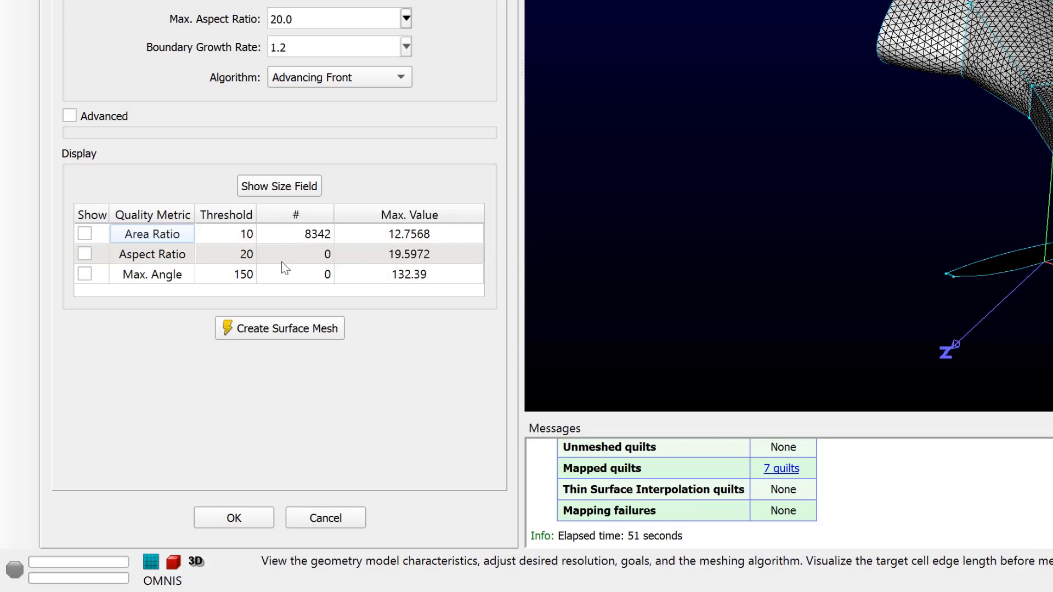
click(87, 233)
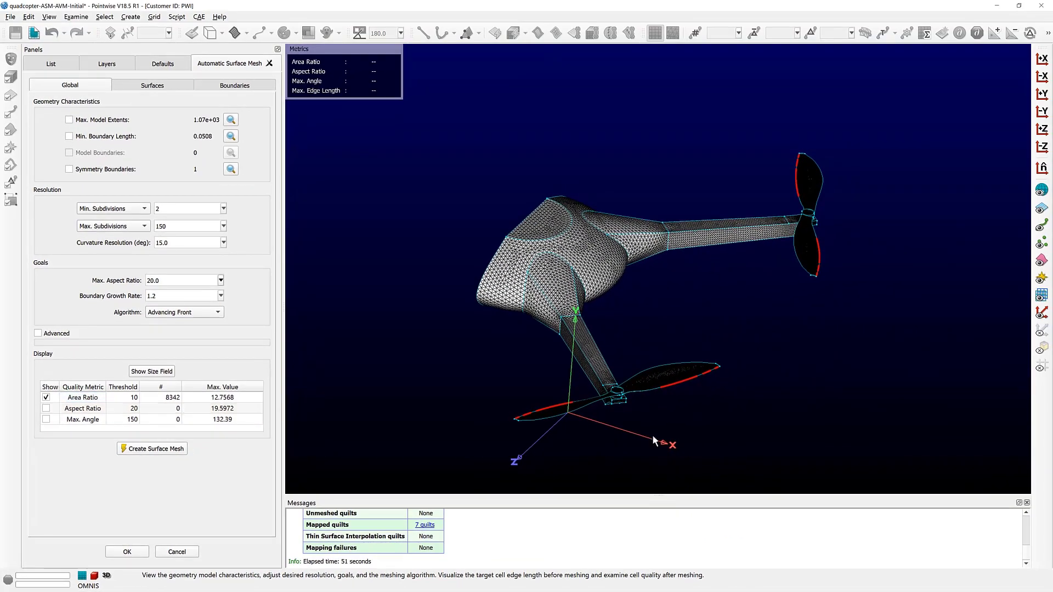
Step: Examine the highlighted area-ratio cells where the propeller blade surface meets its mapped trailing edge
scroll(637, 380, up, 10)
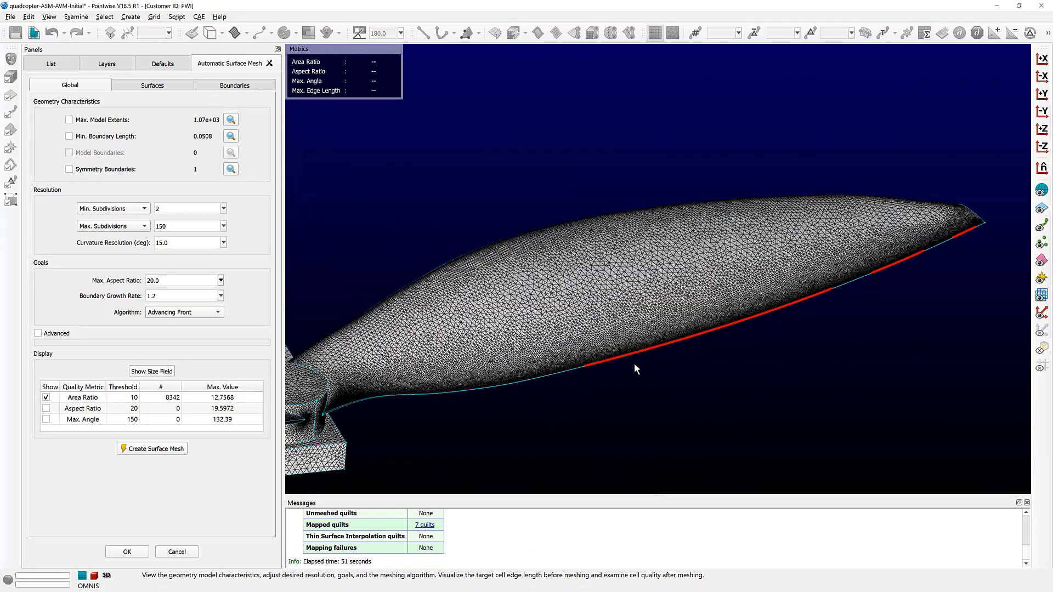
scroll(583, 367, up, 8)
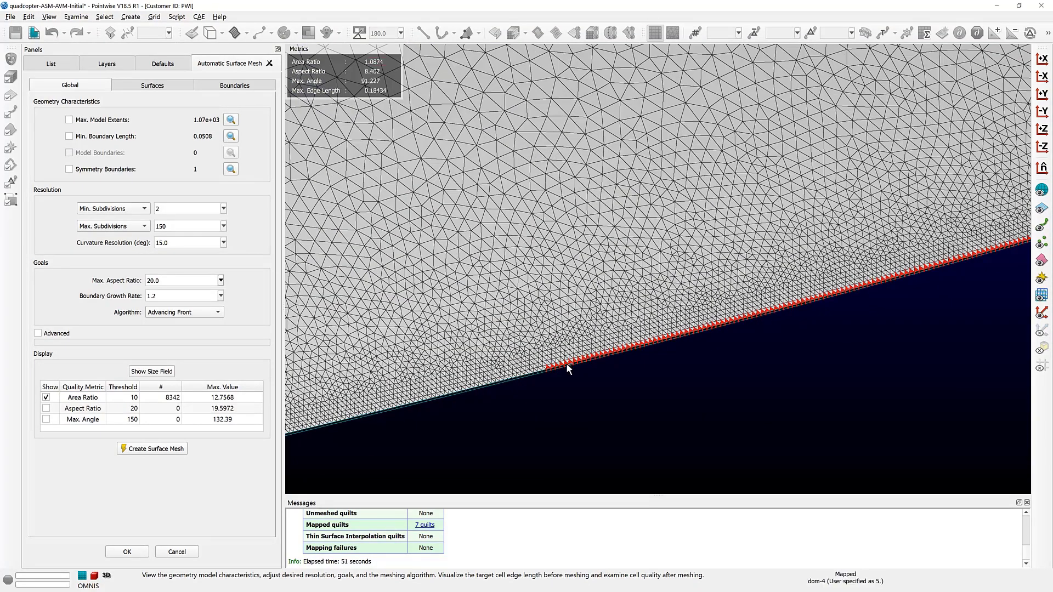
scroll(538, 366, up, 2)
ctrl+right_drag(538, 367, 521, 344)
scroll(521, 341, up, 6)
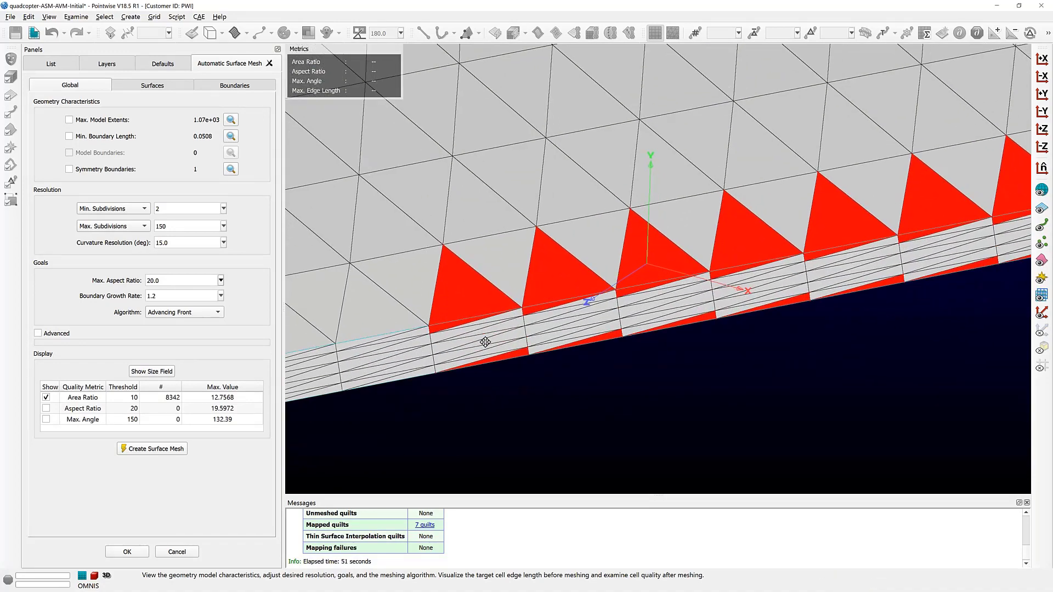
scroll(520, 335, up, 2)
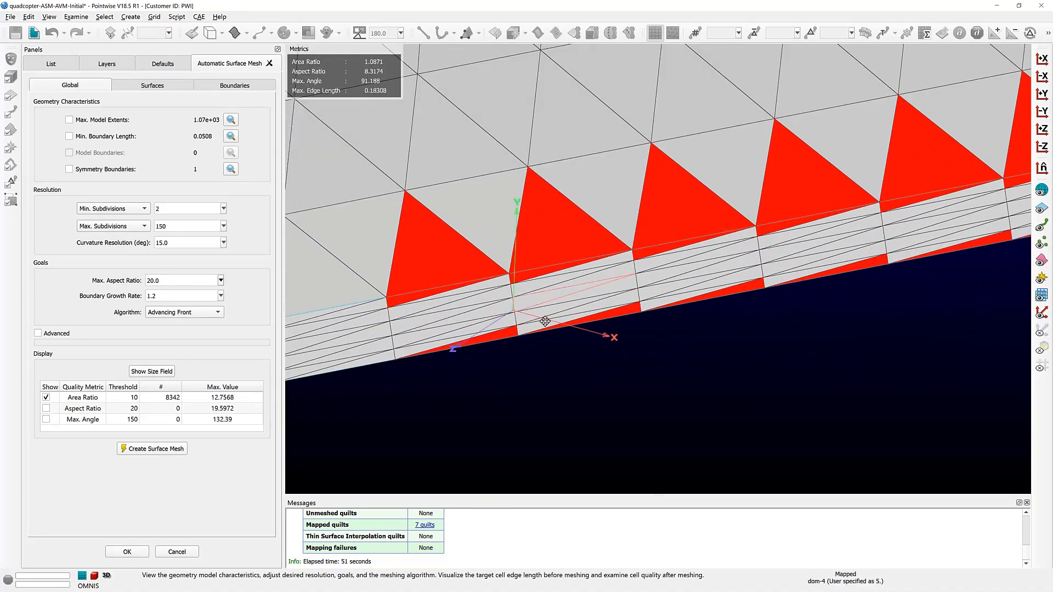
Step: Accept the automatic surface mesh on the quadcopter and hide the database geometry
scroll(563, 340, up, 2)
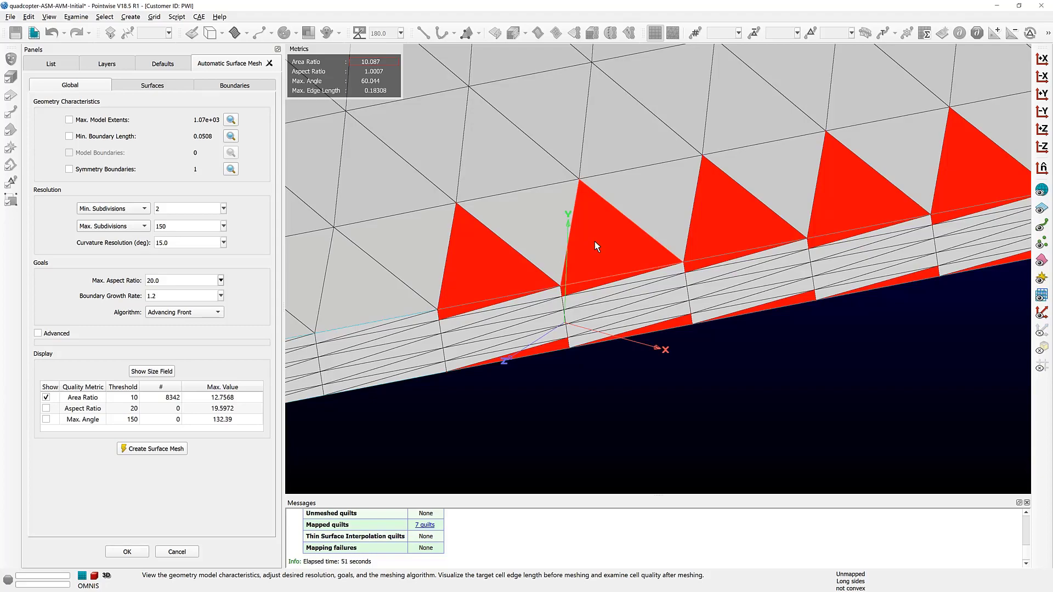
key(F5)
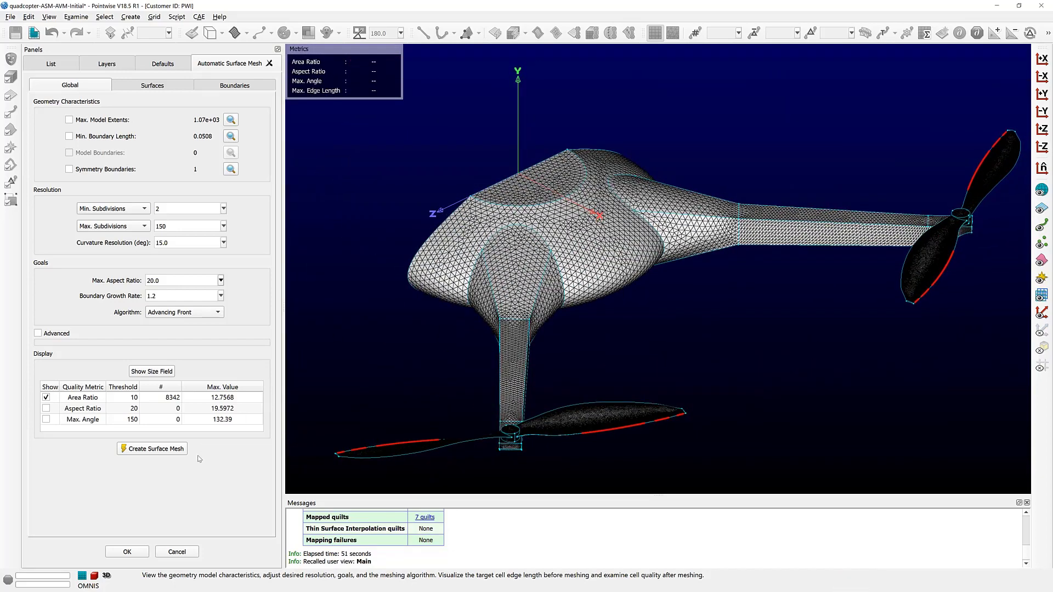
click(126, 552)
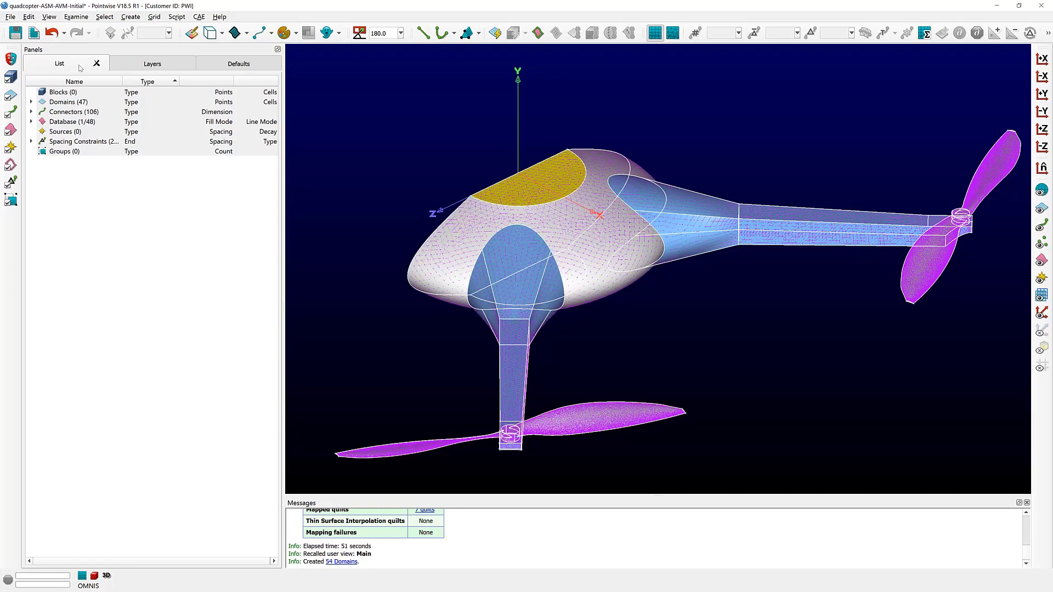
click(49, 18)
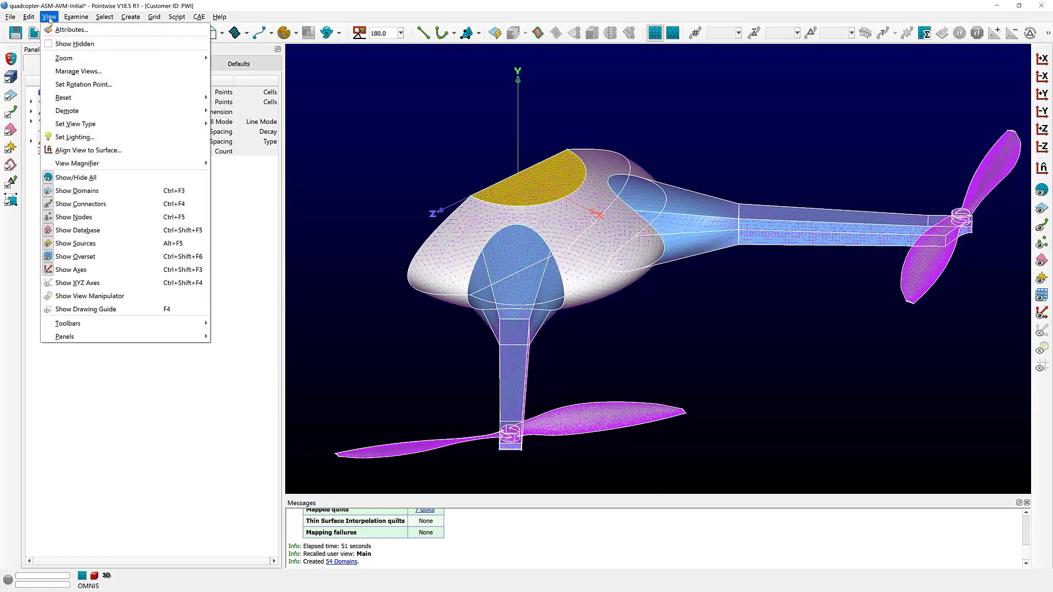
click(97, 232)
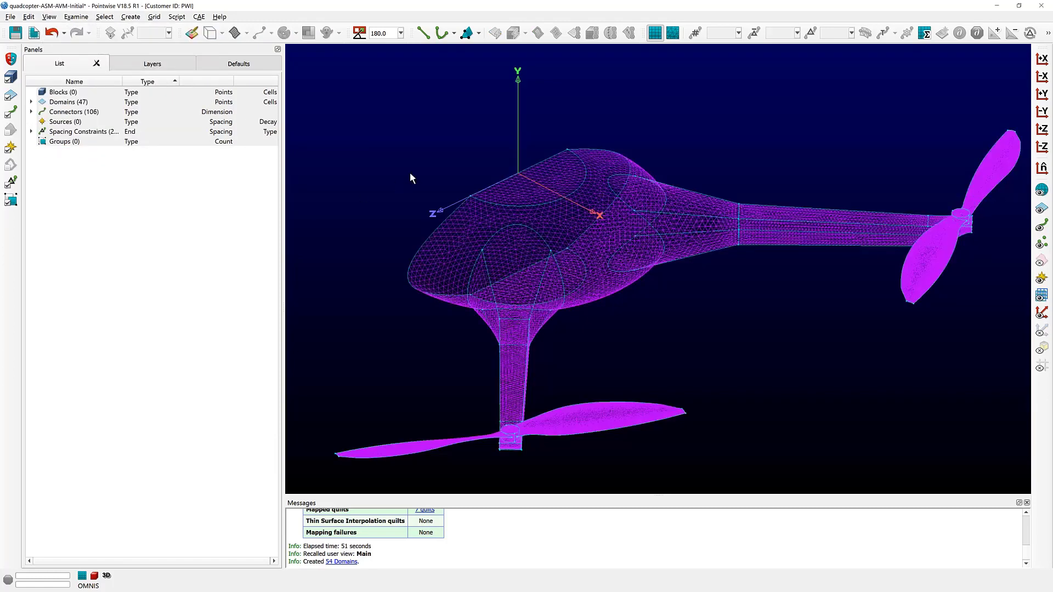
Step: Select all the domains and set their display fill to hidden line
click(69, 103)
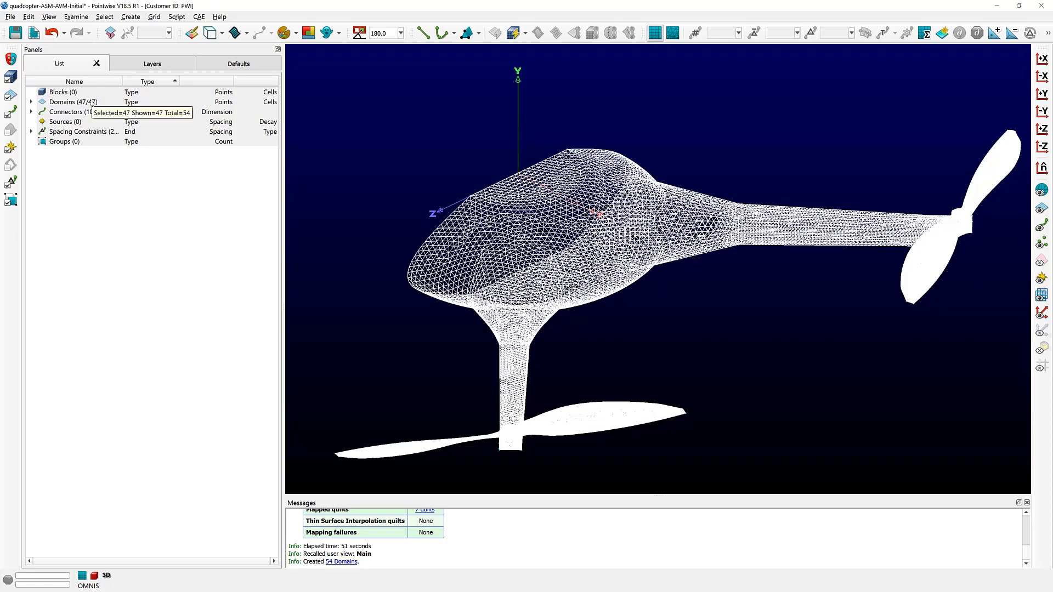
click(49, 17)
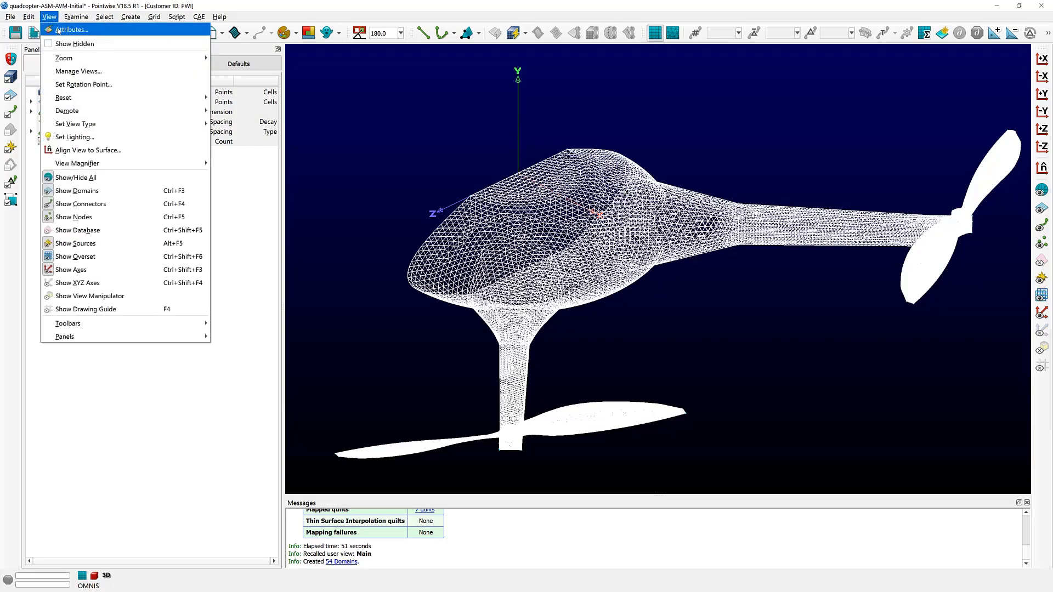
click(58, 30)
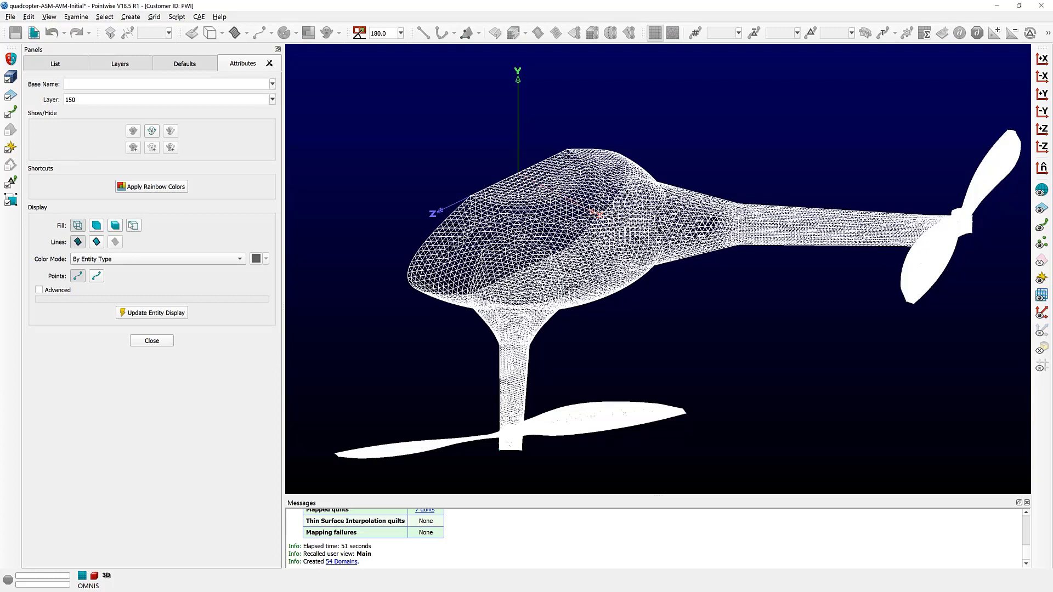
click(134, 226)
click(163, 313)
click(159, 340)
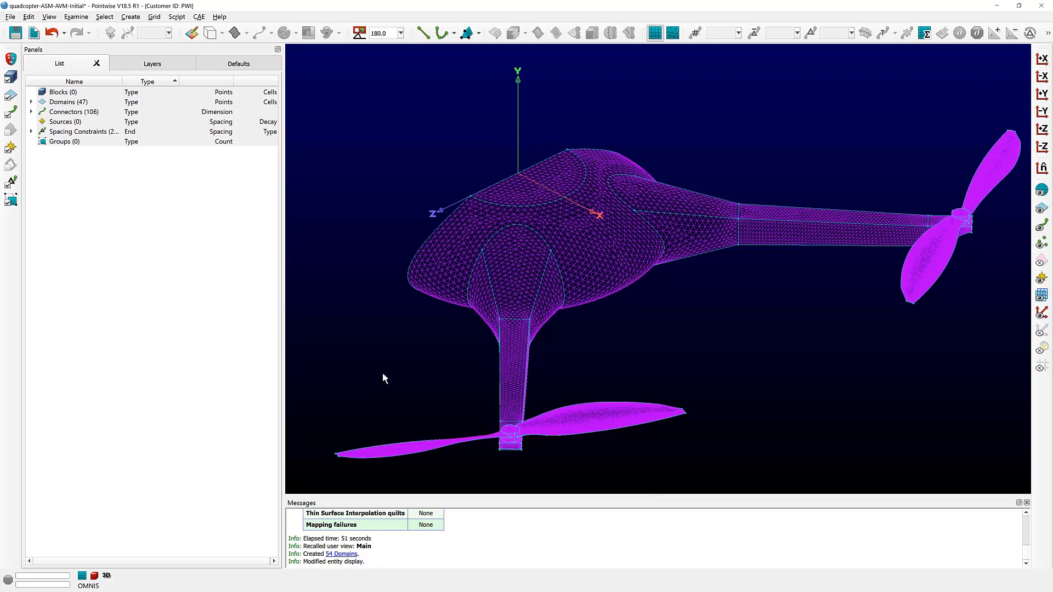
Step: Select the upper and lower surface domains of both blades on the front propeller
click(399, 449)
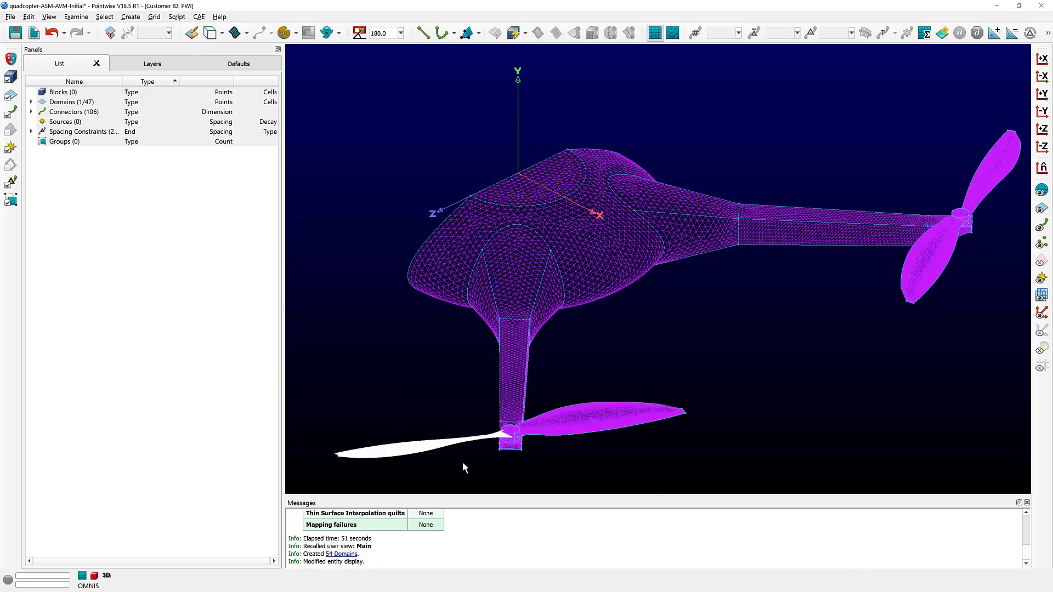
scroll(500, 438, up, 8)
scroll(500, 439, up, 6)
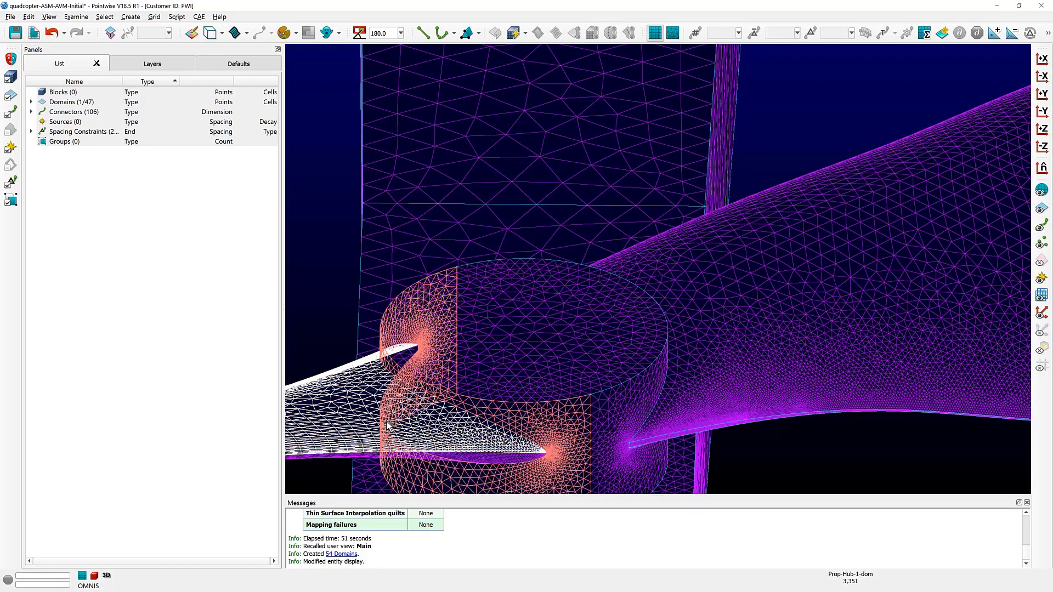
click(353, 427)
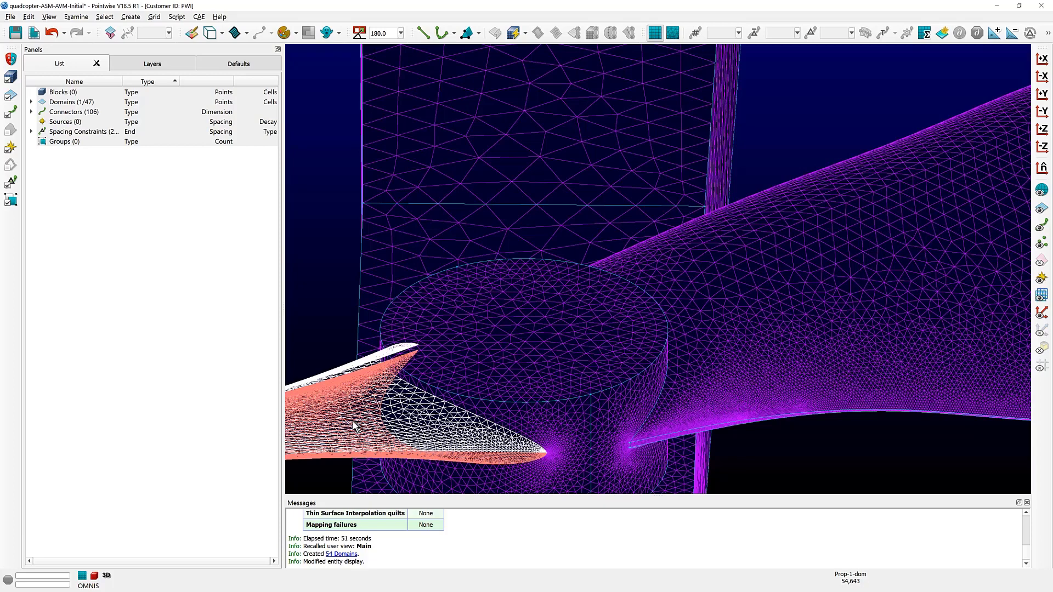
click(353, 426)
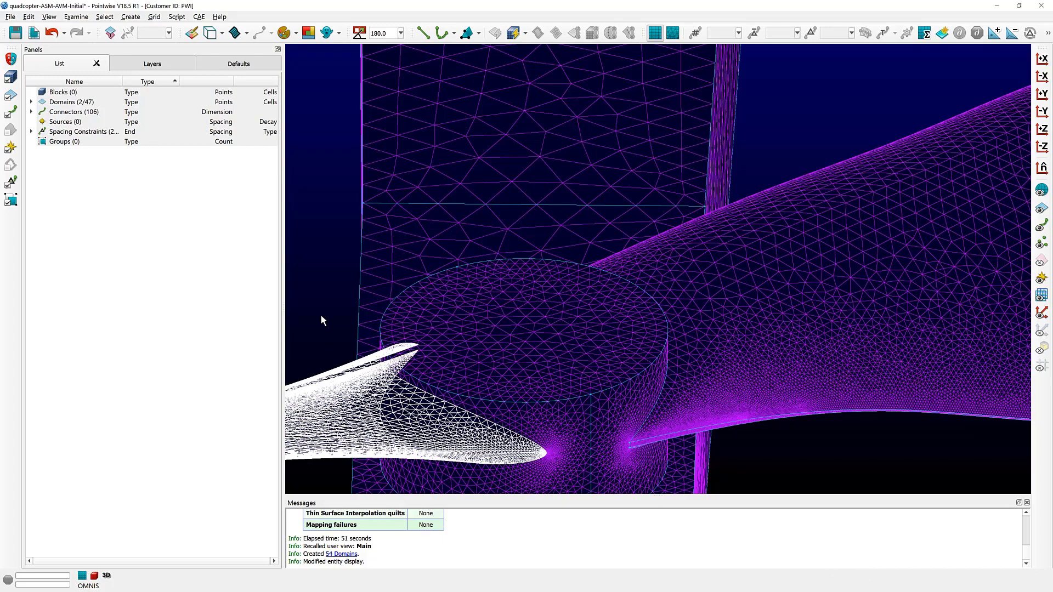
scroll(322, 320, down, 8)
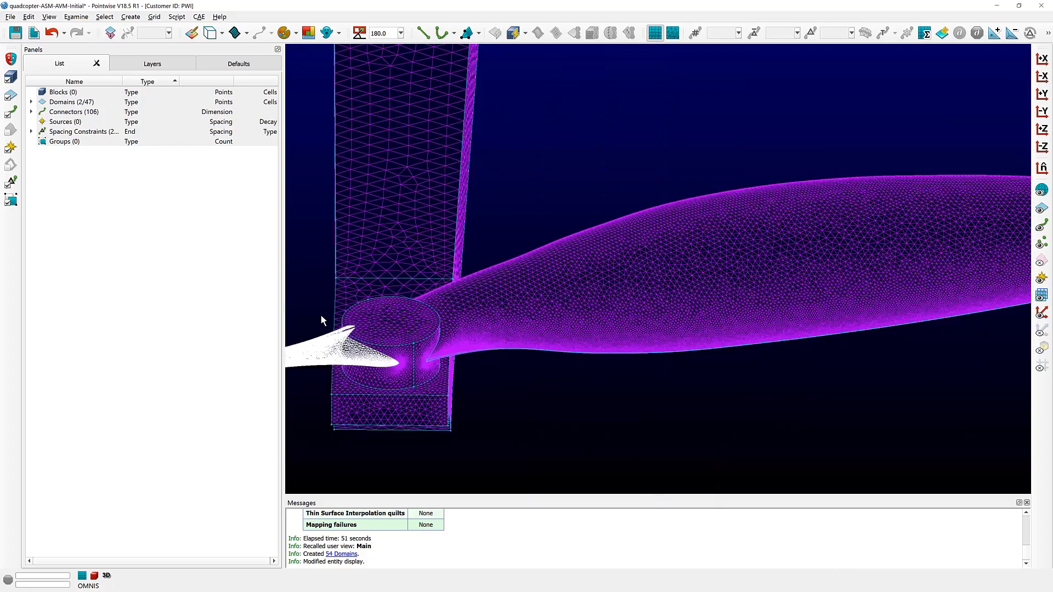
click(489, 294)
scroll(482, 329, down, 10)
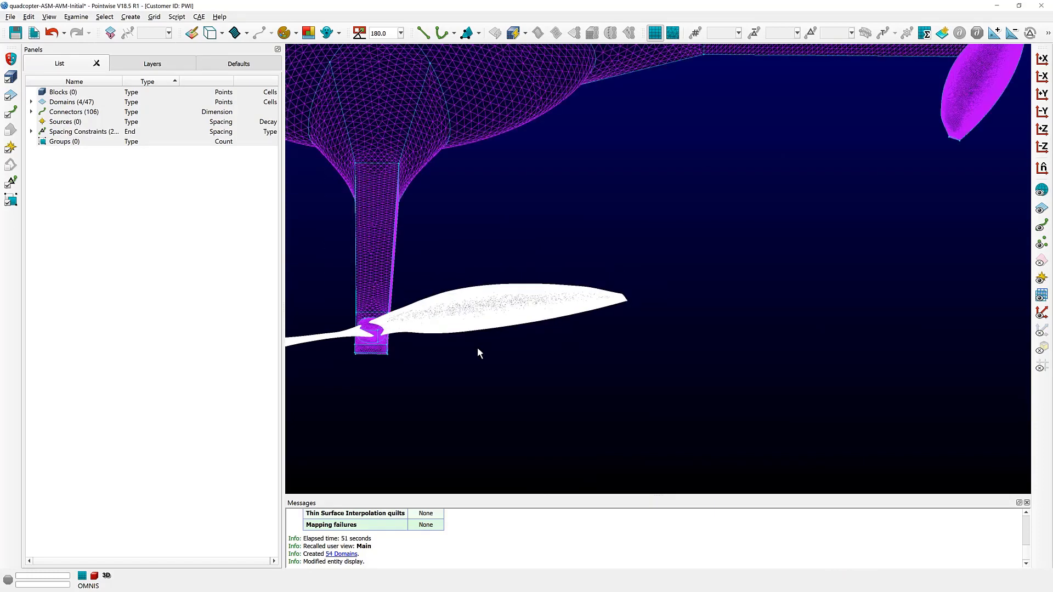
Step: Add the upper and lower surface domains of both blades on the other propeller to the selection
click(618, 274)
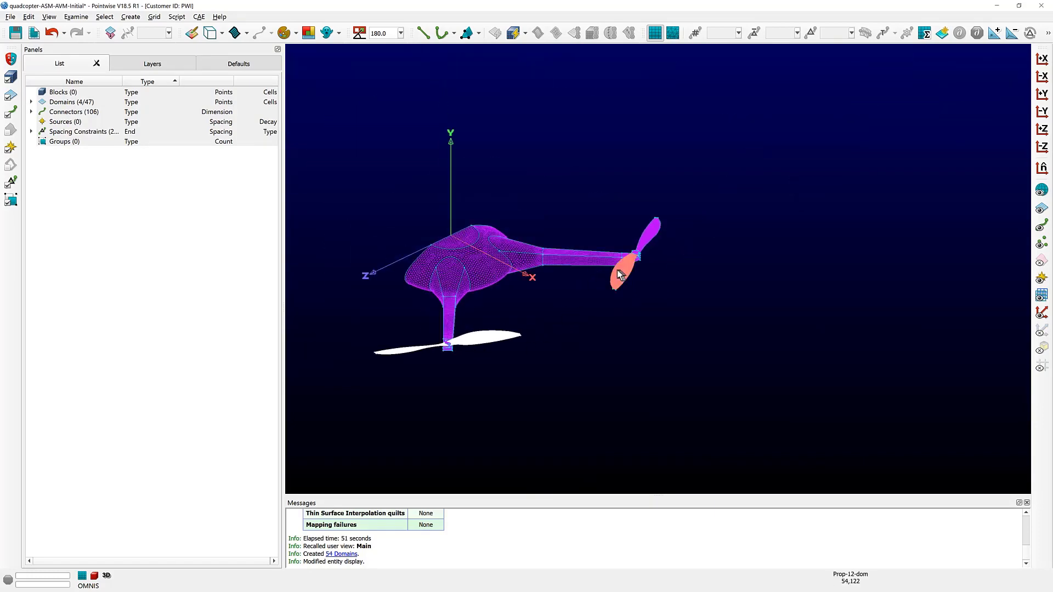
ctrl+click(617, 268)
key(f)
ctrl+click(618, 268)
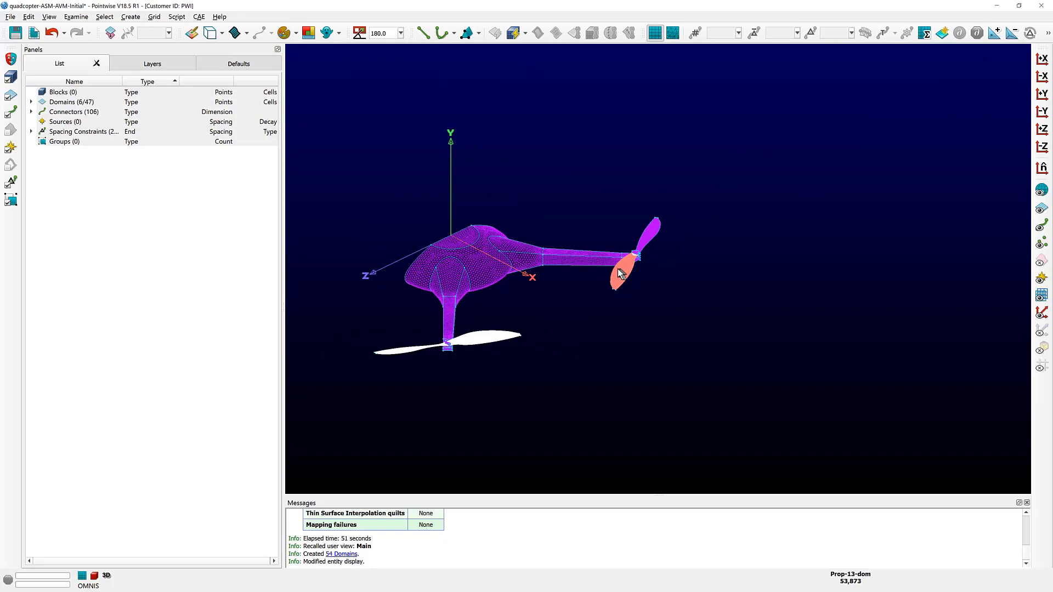
ctrl+click(653, 226)
ctrl+click(653, 226)
right_drag(676, 300, 609, 307)
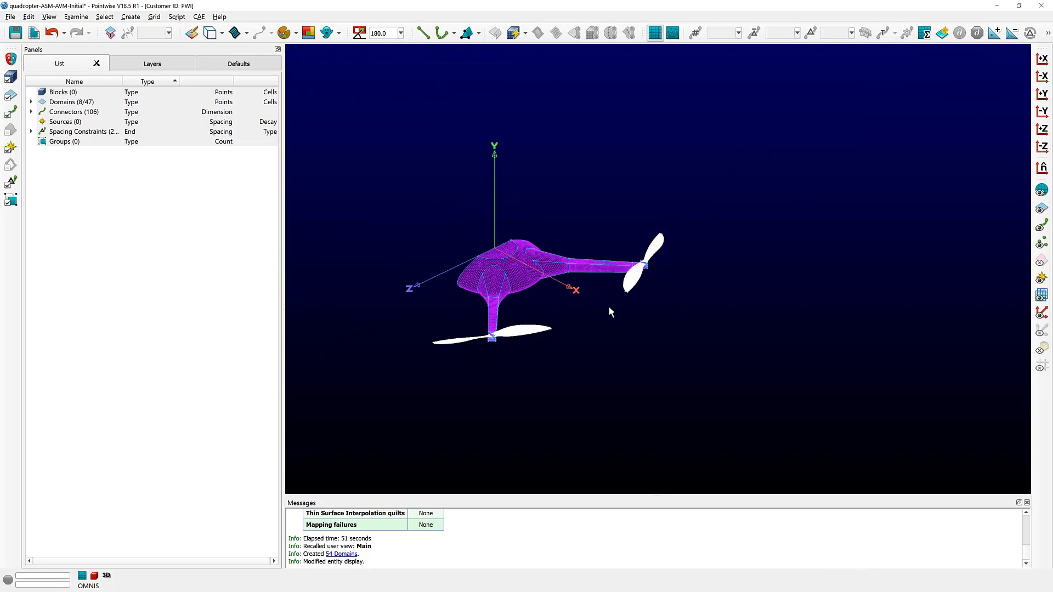
scroll(517, 309, up, 2)
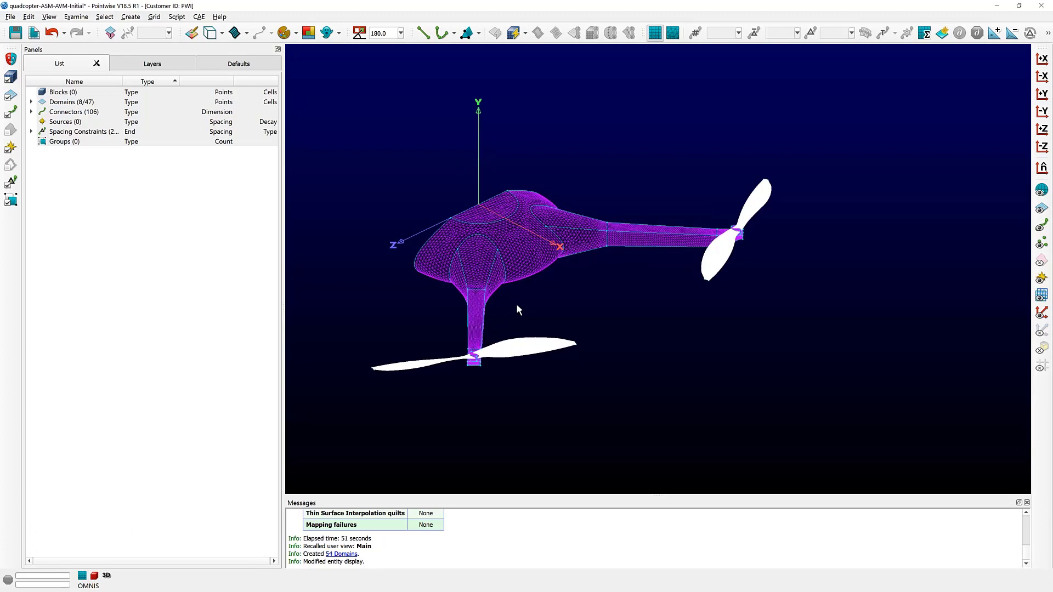
Step: Start Solve on the selected blade domains and bring up their boundary conditions with a close-up of a trailing edge
click(155, 17)
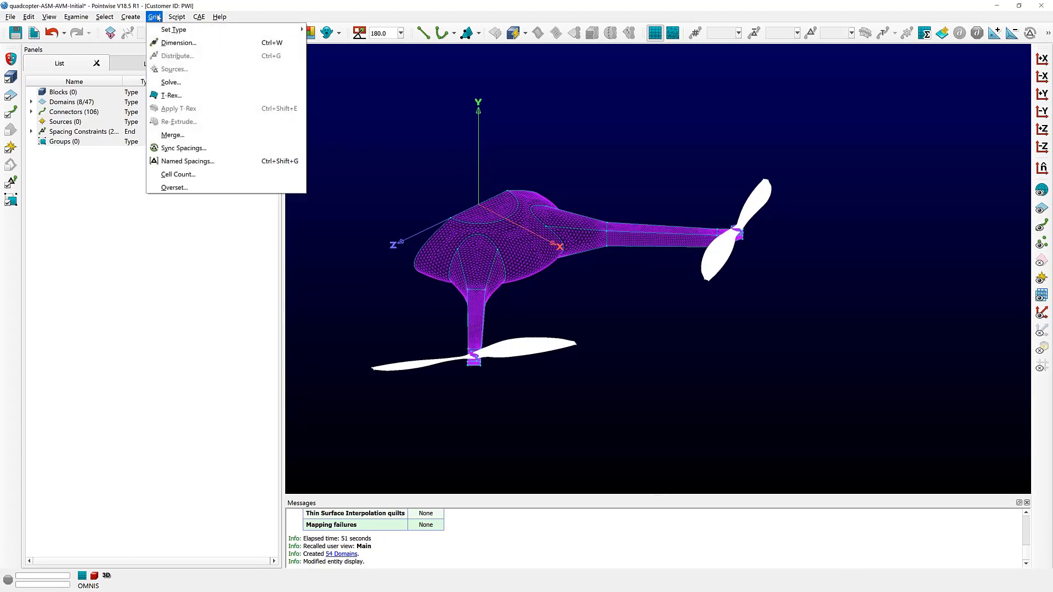
click(172, 82)
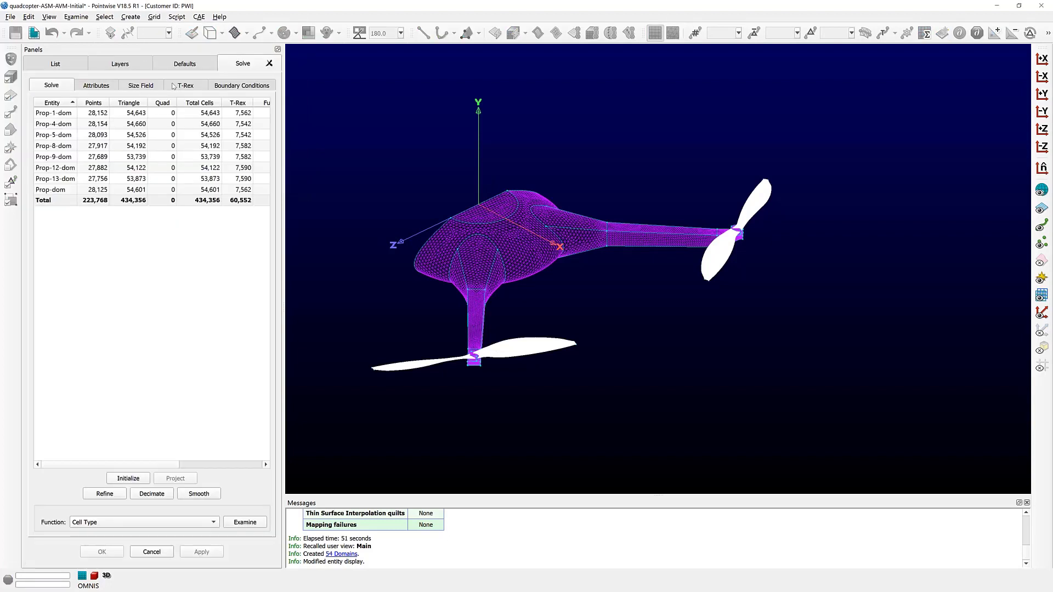
click(242, 86)
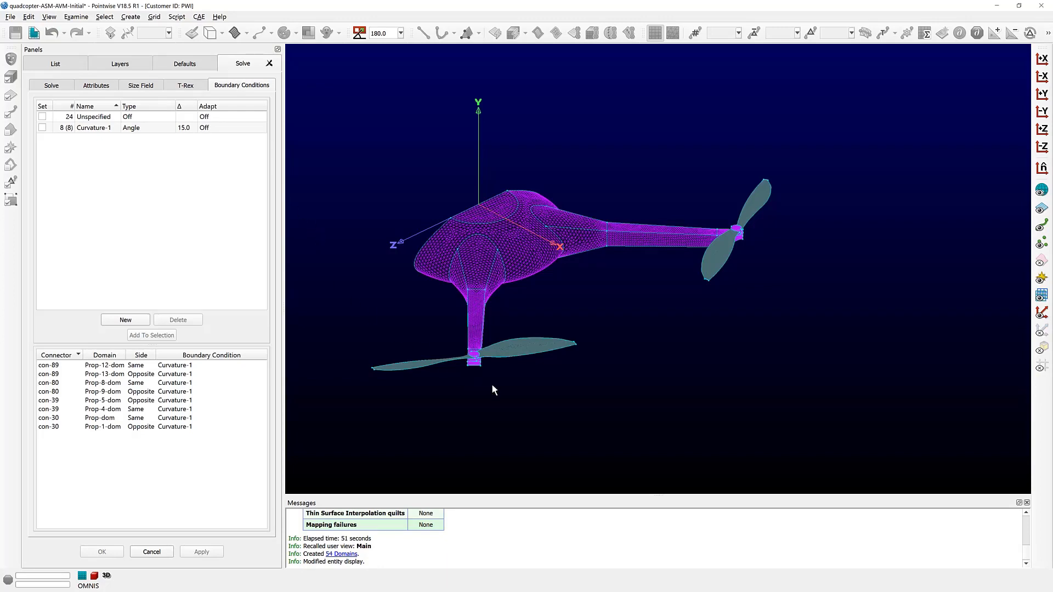
scroll(482, 373, up, 6)
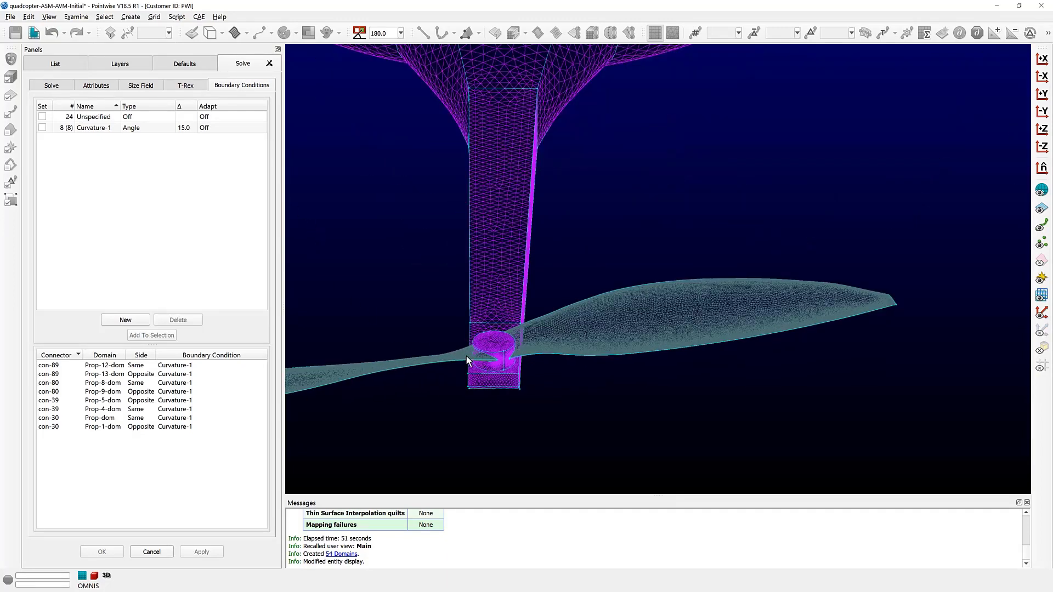
key(F5)
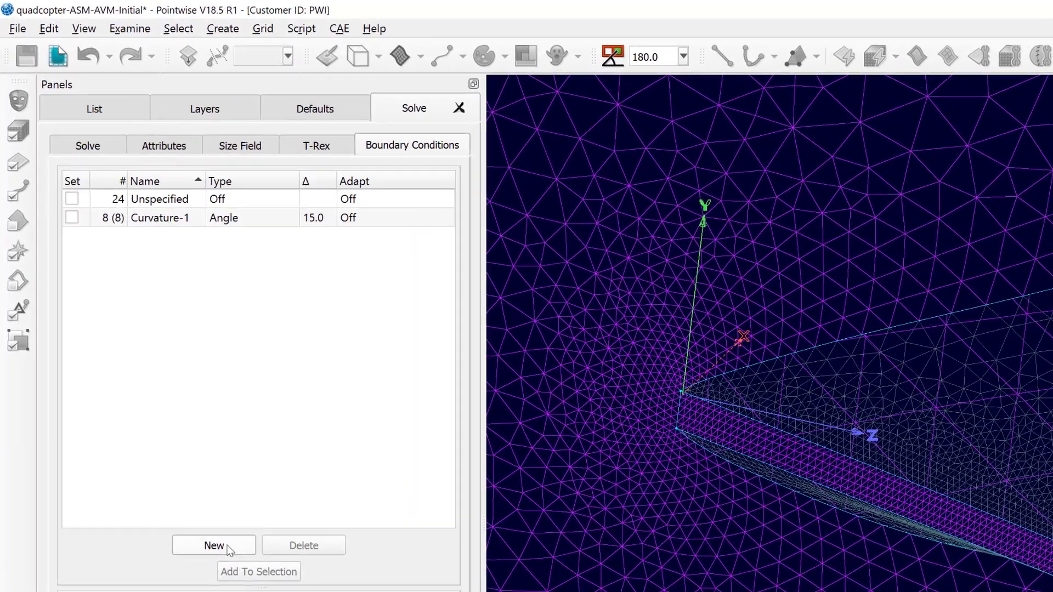
Step: Create a boundary condition named TEs and set its type to Adjacent Grid
click(133, 320)
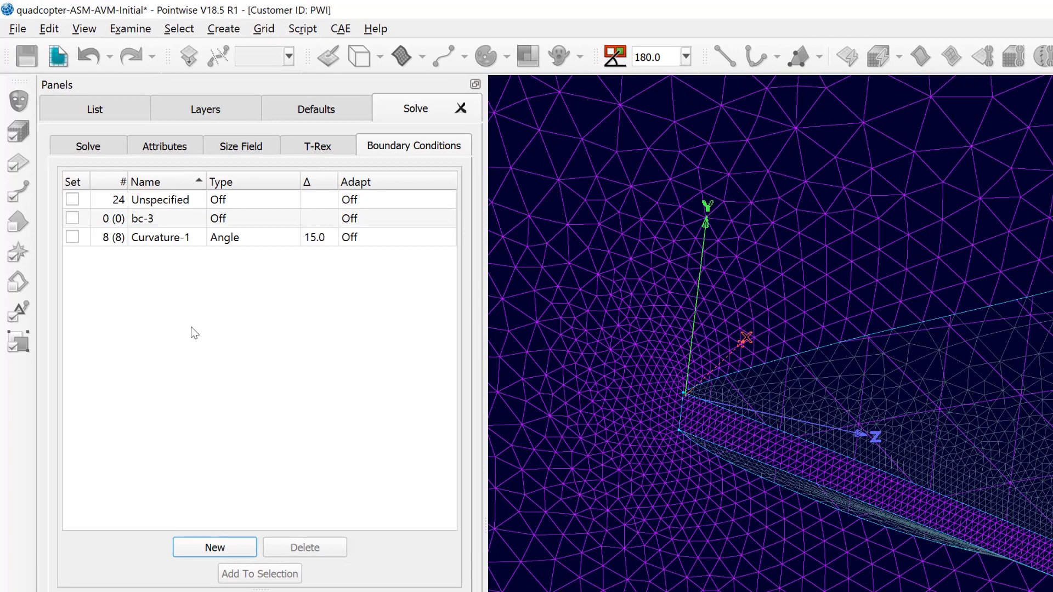
double_click(168, 218)
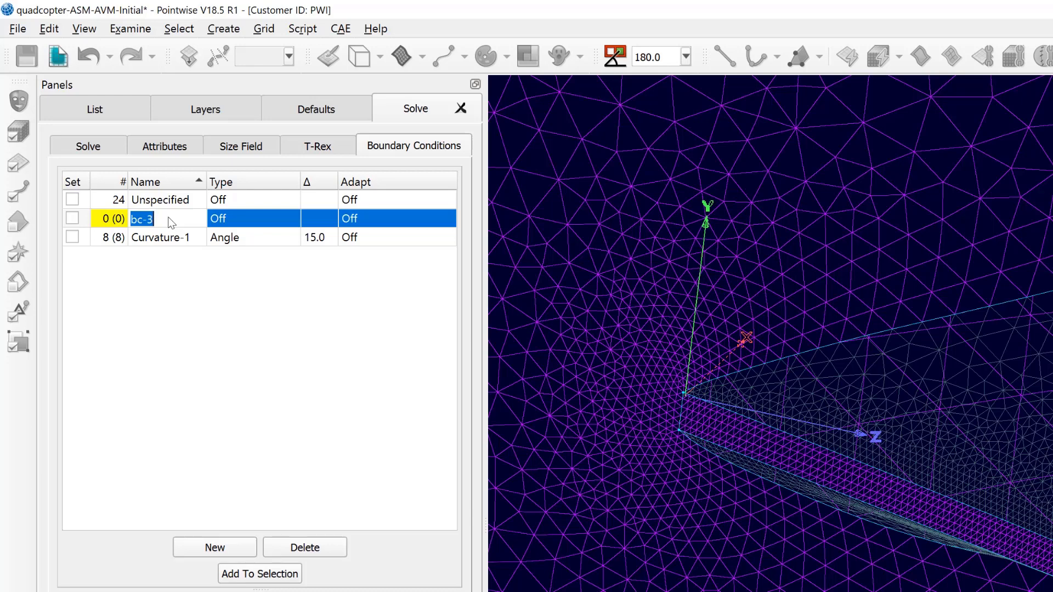
text(TEs)
key(Return)
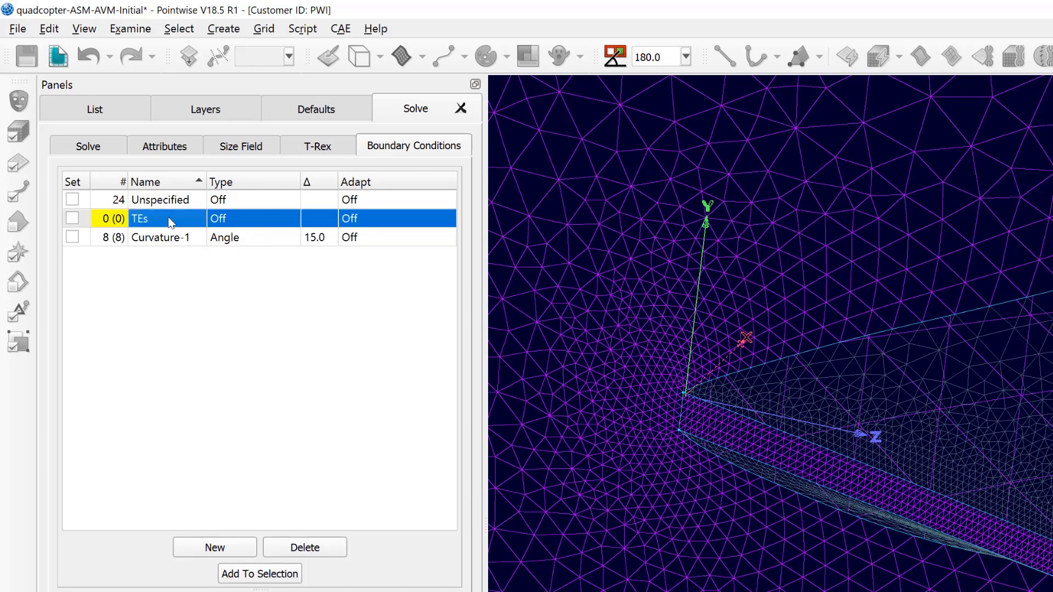
click(242, 221)
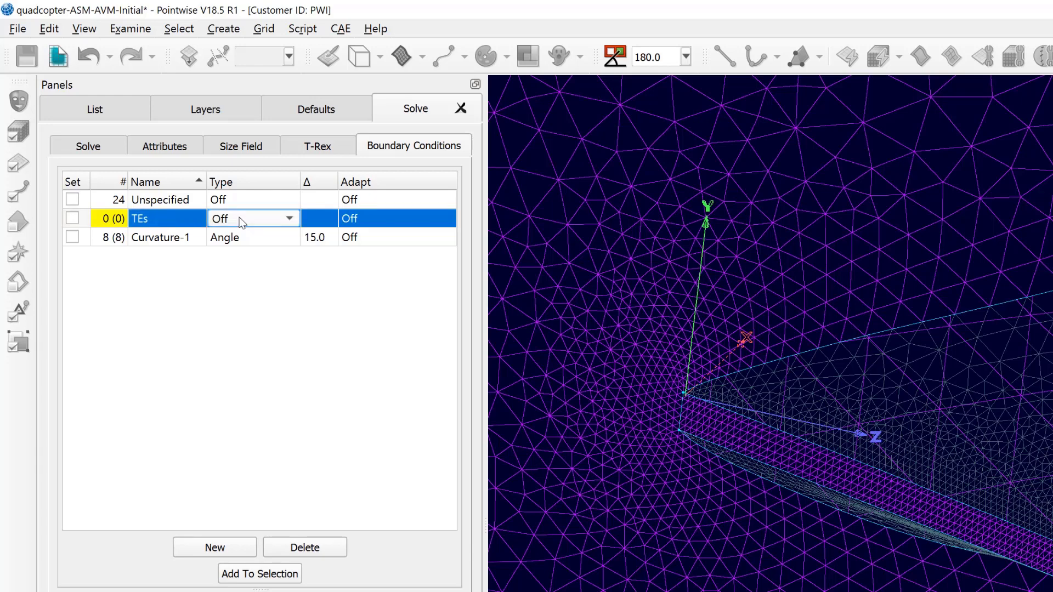
click(242, 221)
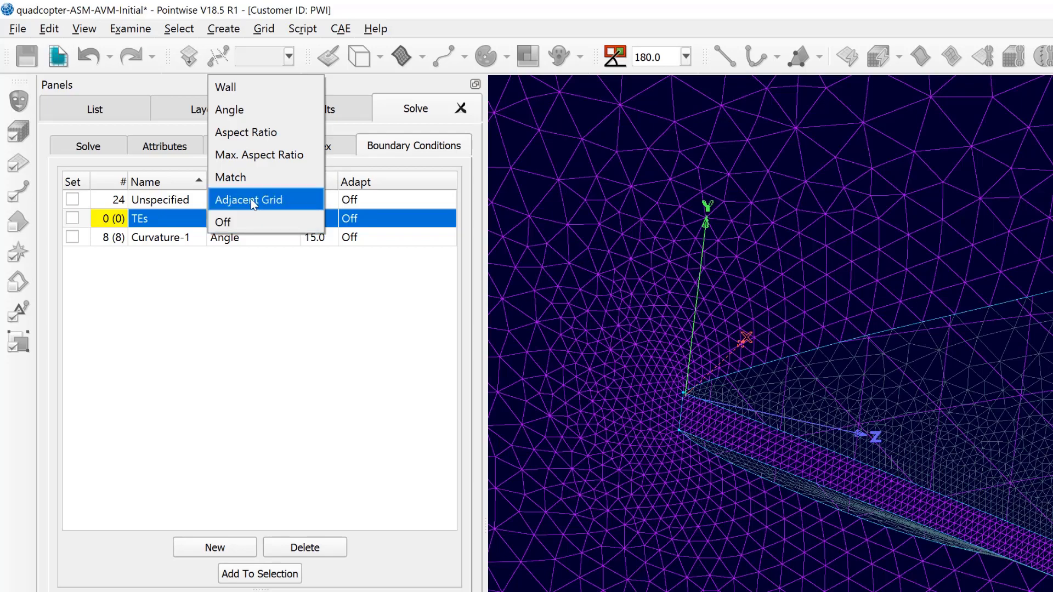
click(252, 199)
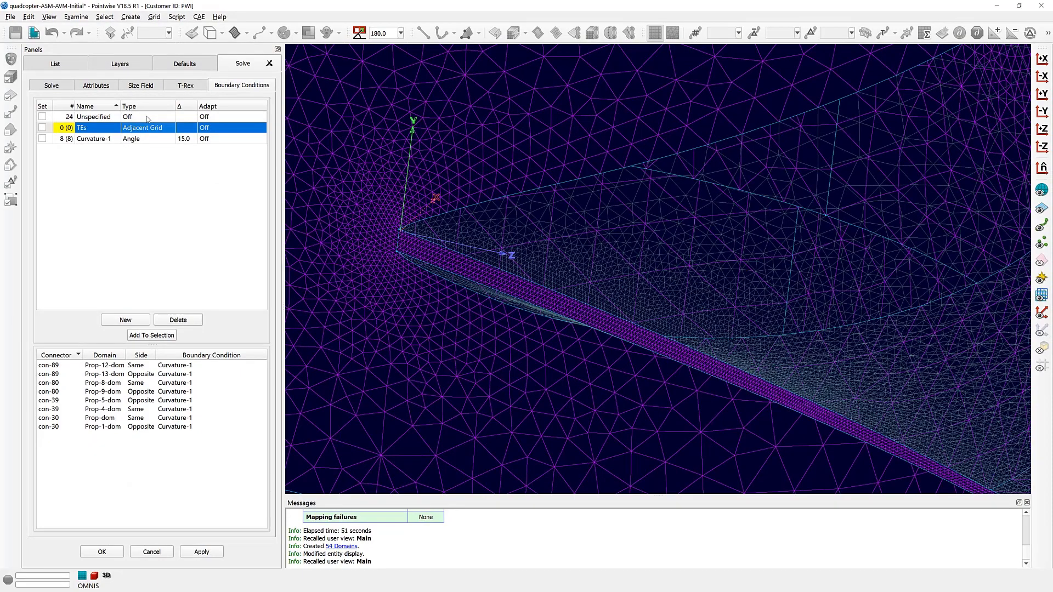
Step: Select the upper and lower trailing-edge connectors of the first blade, starting at its root near the hub
scroll(668, 343, up, 4)
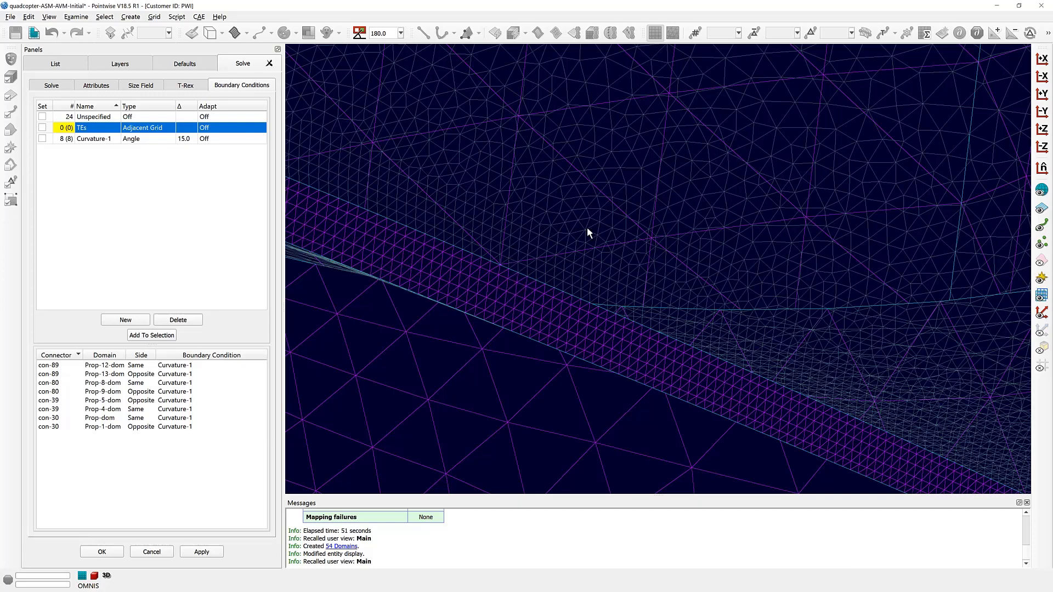
scroll(567, 212, down, 10)
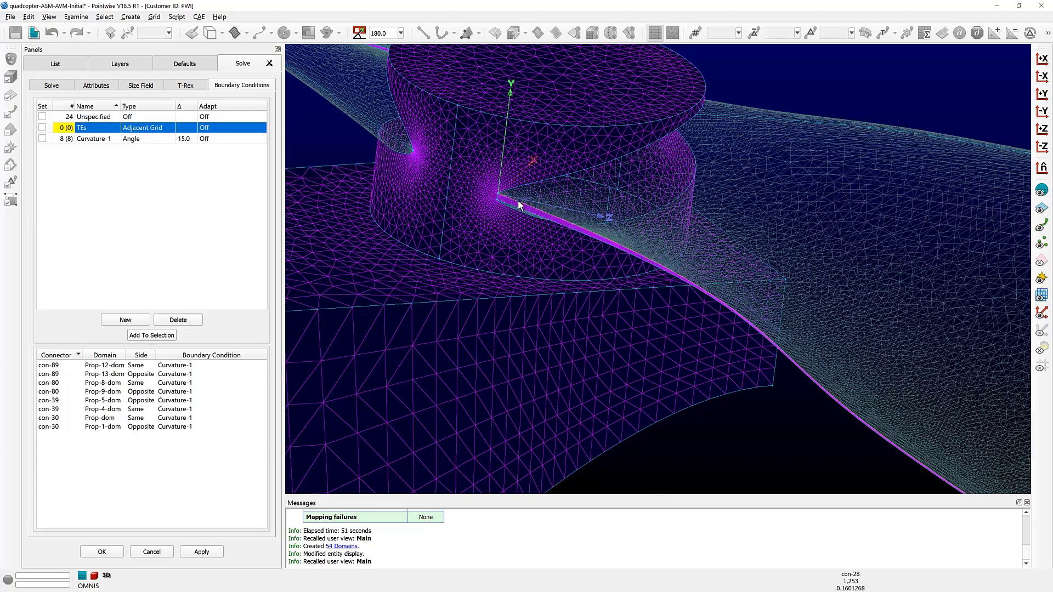
scroll(517, 200, up, 4)
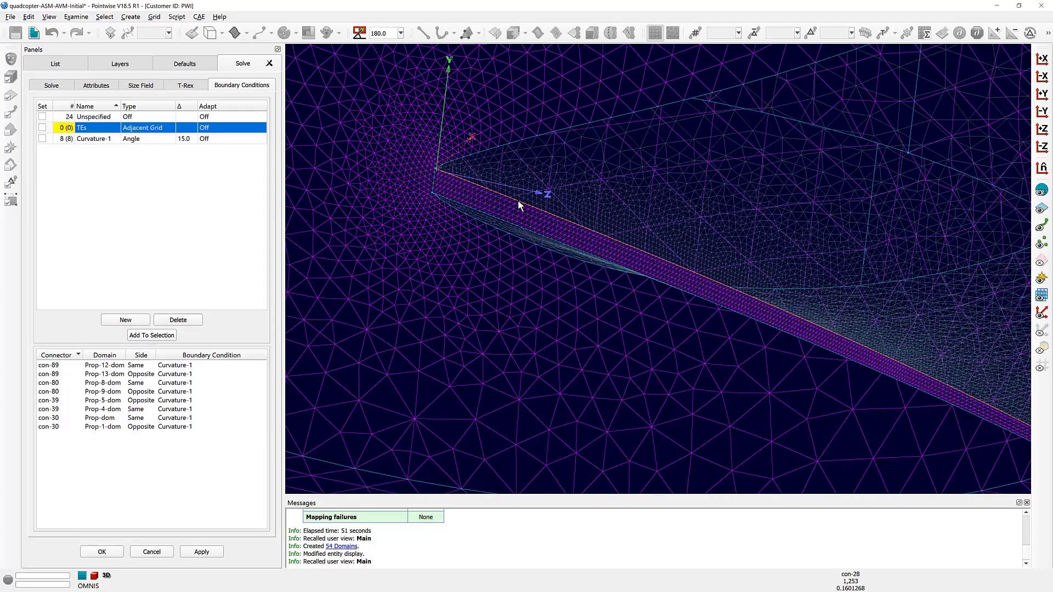
click(518, 200)
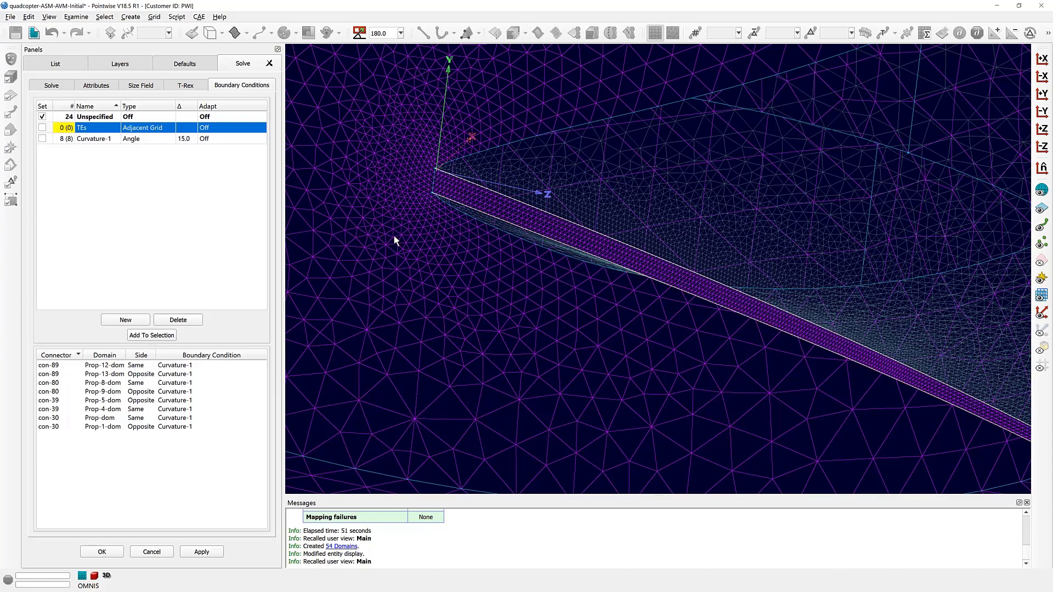
Step: Add the upper and lower trailing-edge connectors of the same propeller's second blade to the selection
scroll(459, 186, down, 10)
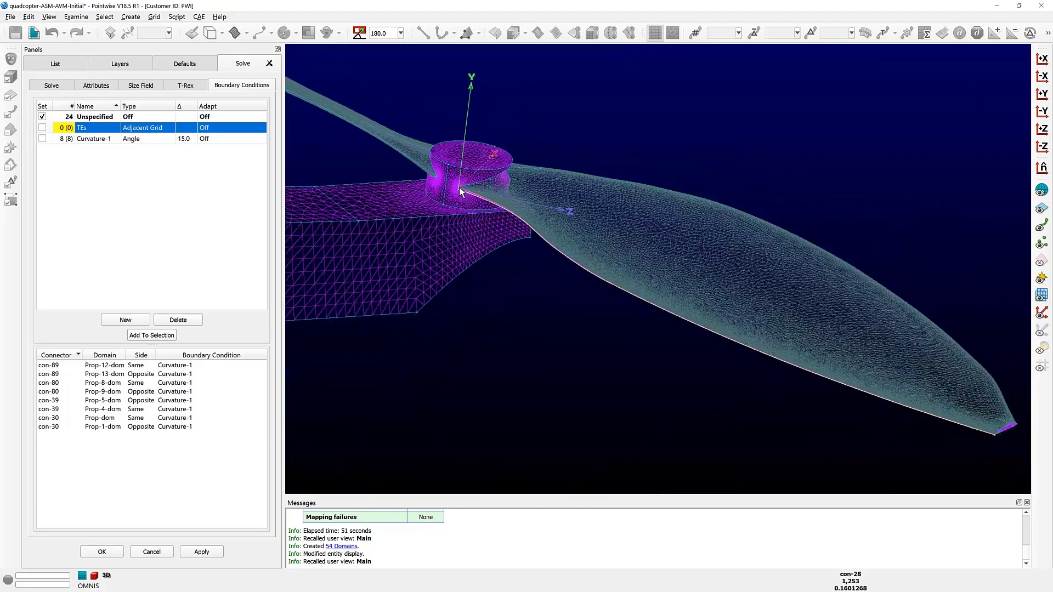
right_drag(487, 163, 432, 235)
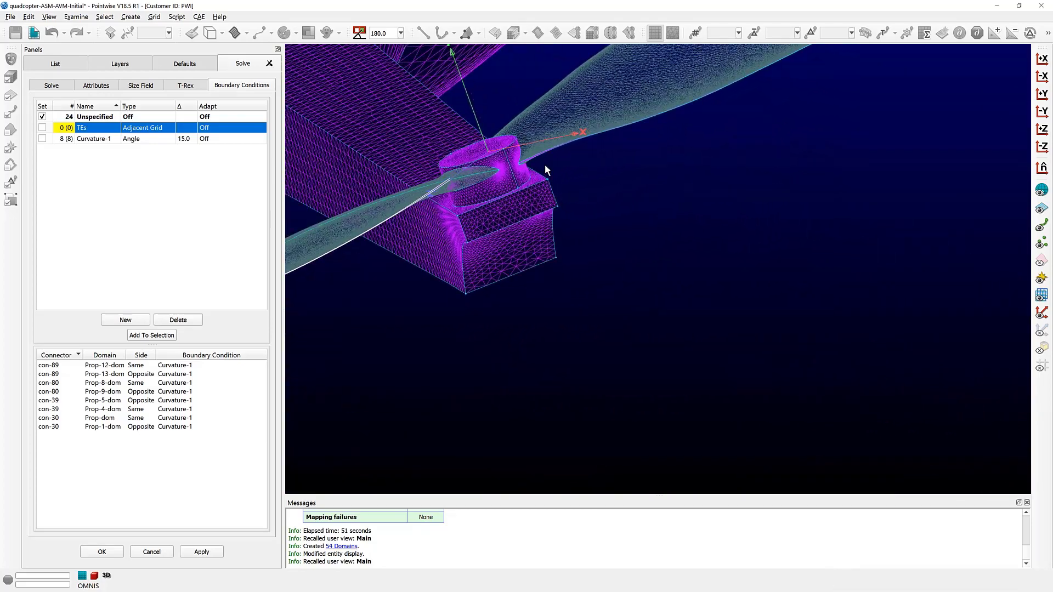
scroll(495, 147, up, 5)
scroll(495, 146, up, 3)
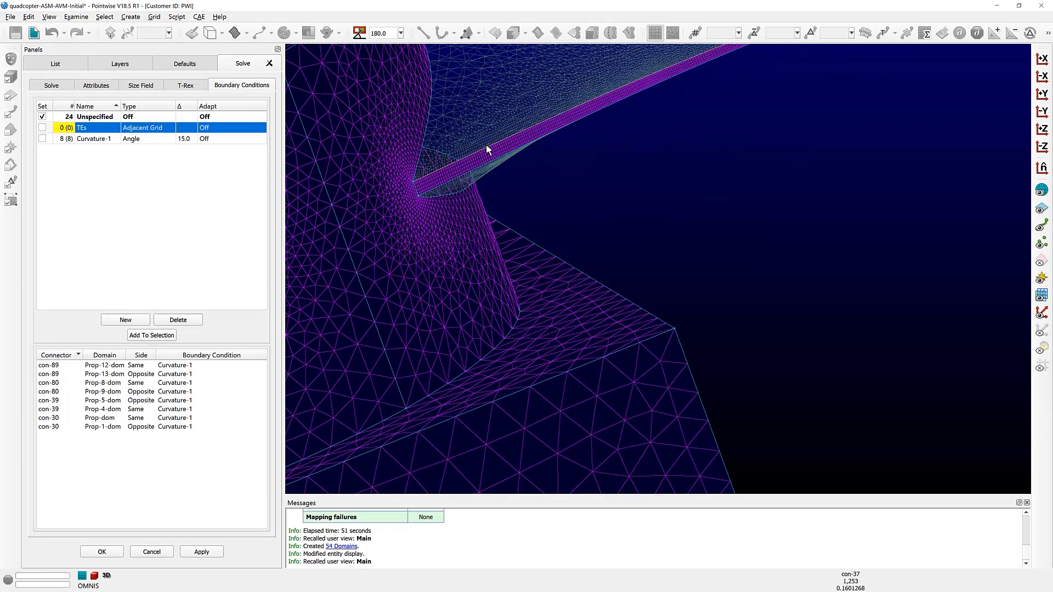
scroll(442, 217, down, 5)
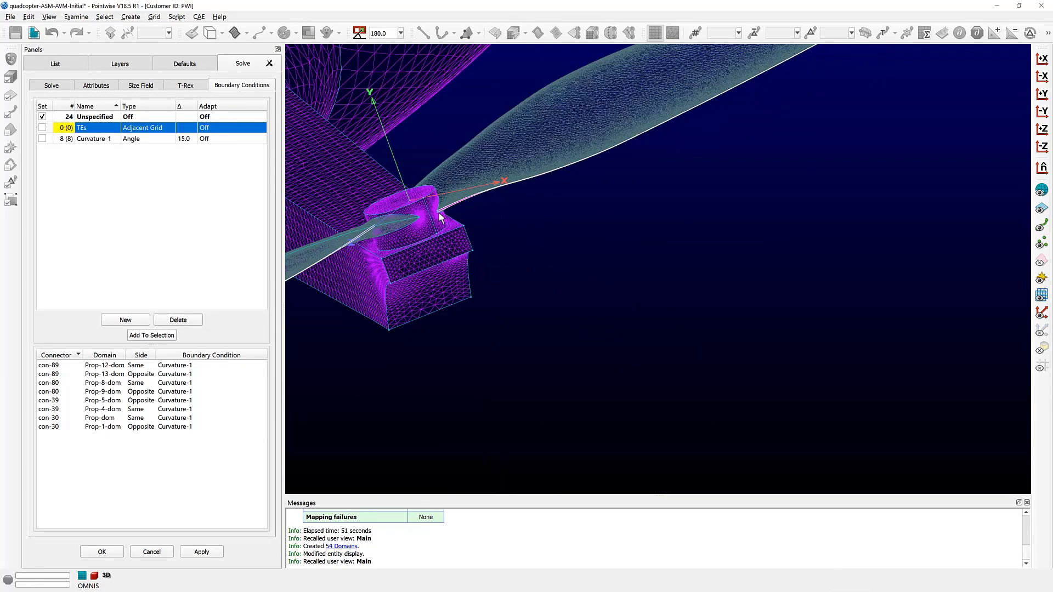
Step: Add the upper and lower trailing-edge connectors of one blade on the other propeller to the selection
scroll(442, 217, down, 5)
scroll(575, 98, up, 8)
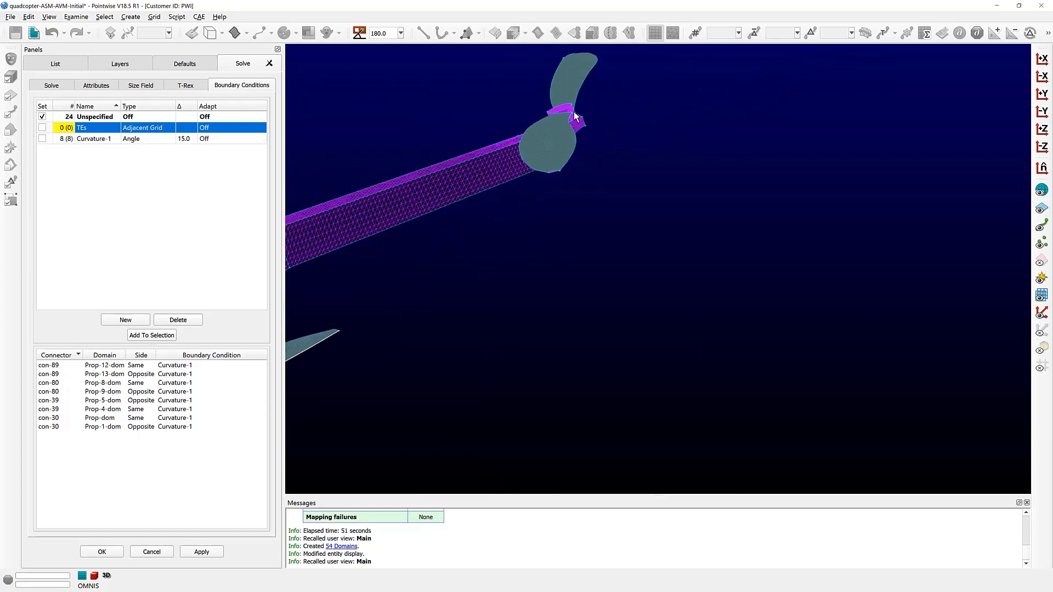
scroll(562, 104, up, 8)
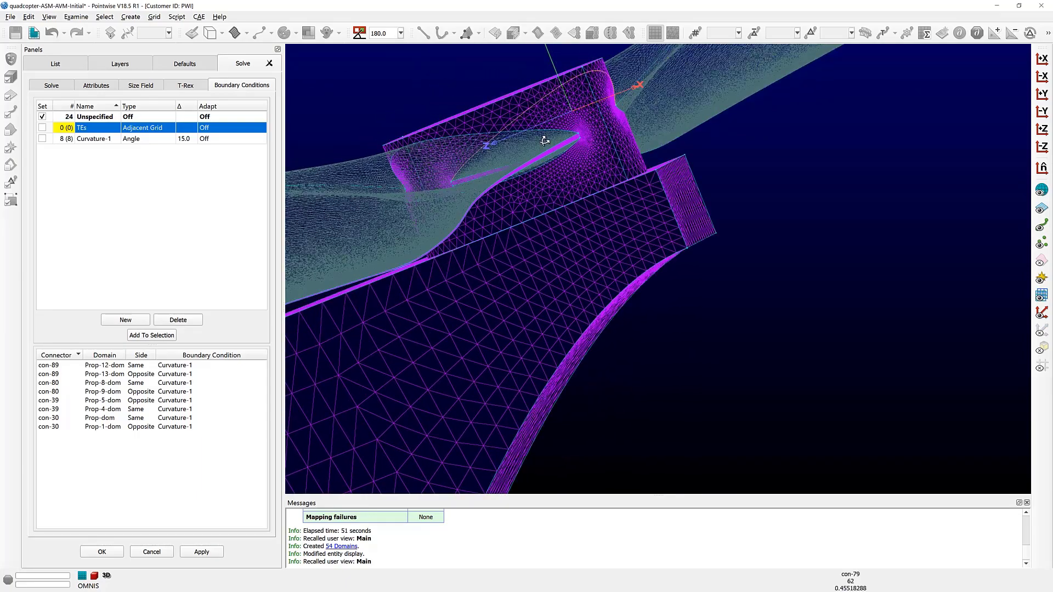
scroll(581, 142, up, 10)
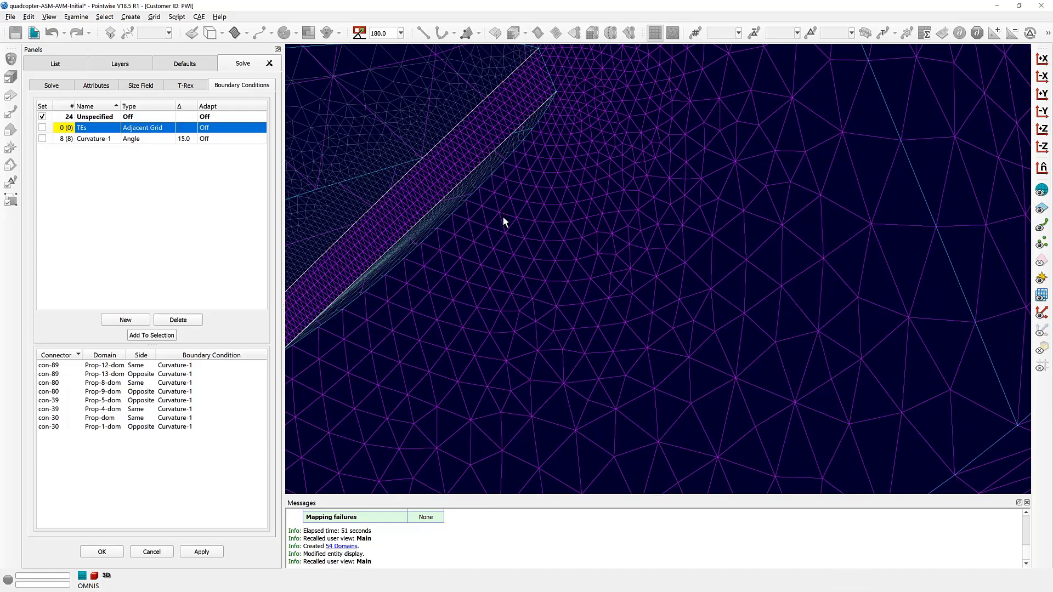
scroll(502, 215, down, 10)
Step: Add the trailing-edge connectors of the last remaining blade on the other propeller to the selection
scroll(502, 215, down, 5)
right_drag(502, 215, 650, 180)
scroll(500, 223, up, 15)
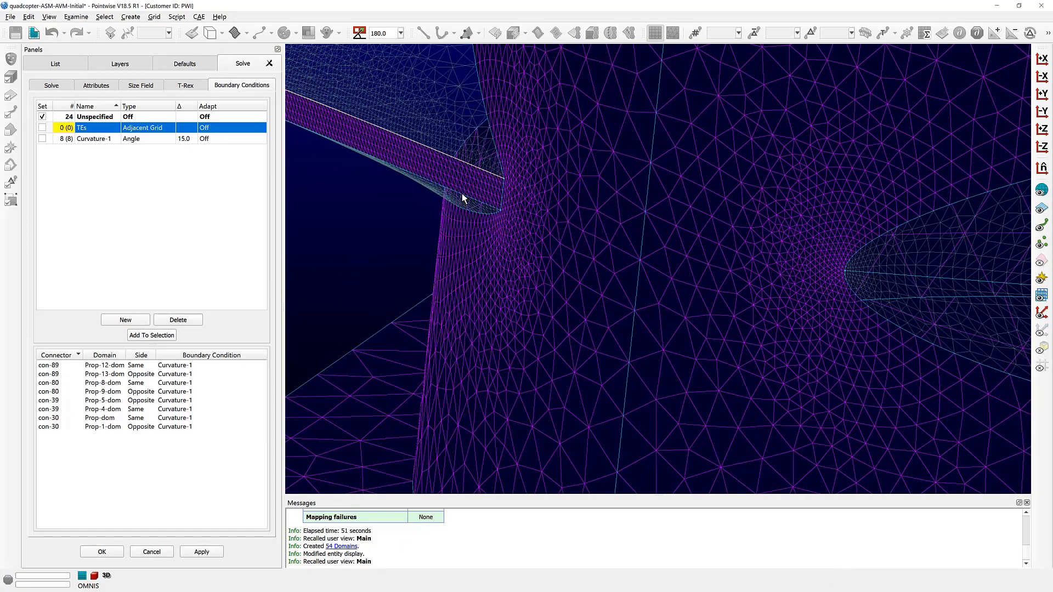
scroll(516, 215, down, 2)
scroll(515, 217, down, 5)
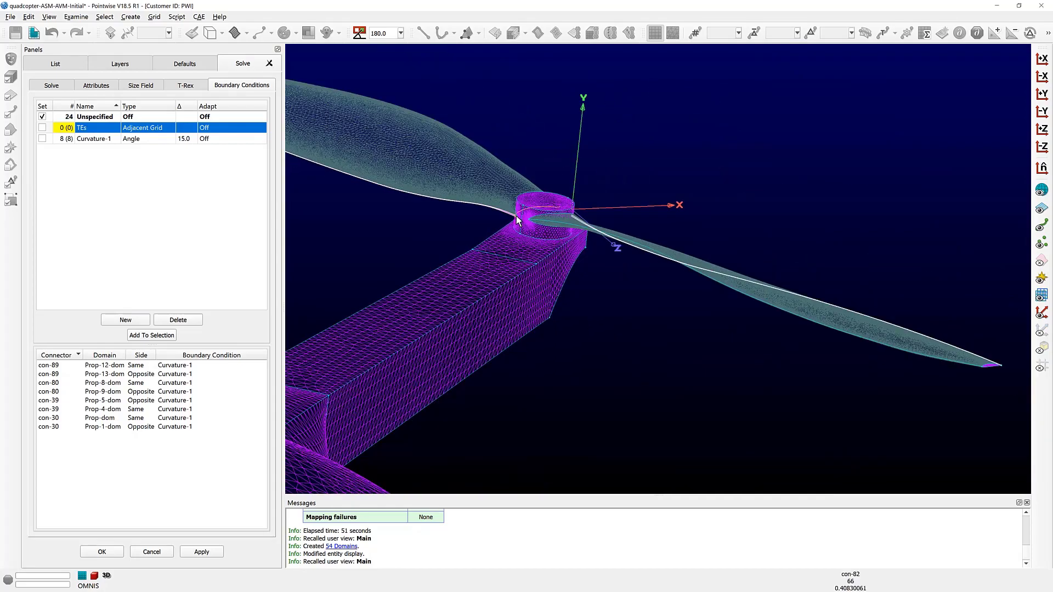
Step: Assign the TEs boundary condition to the selected trailing-edge connectors and highlight its members on all four blades
key(F5)
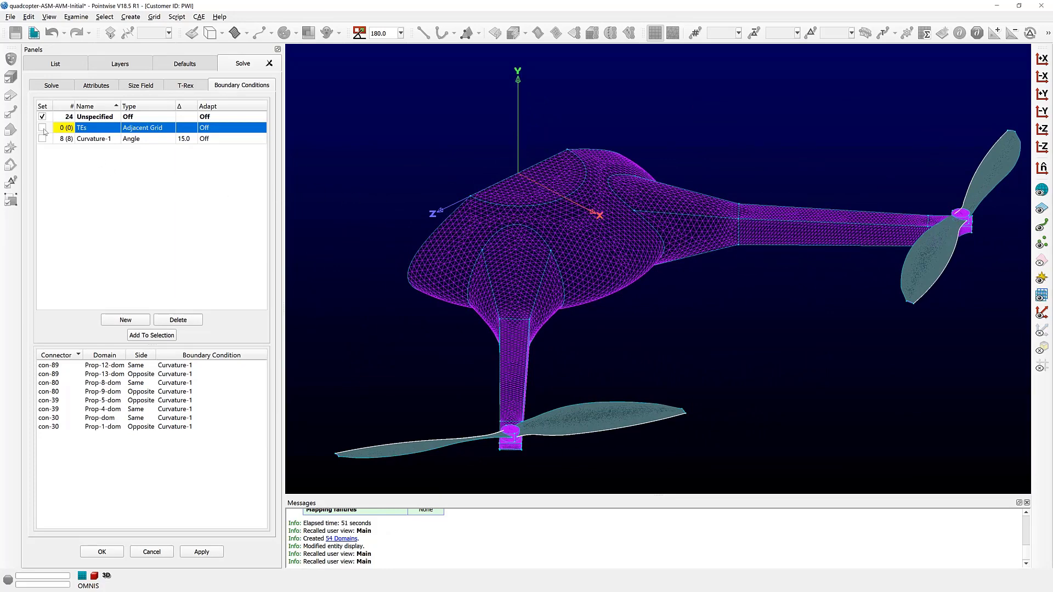
click(43, 127)
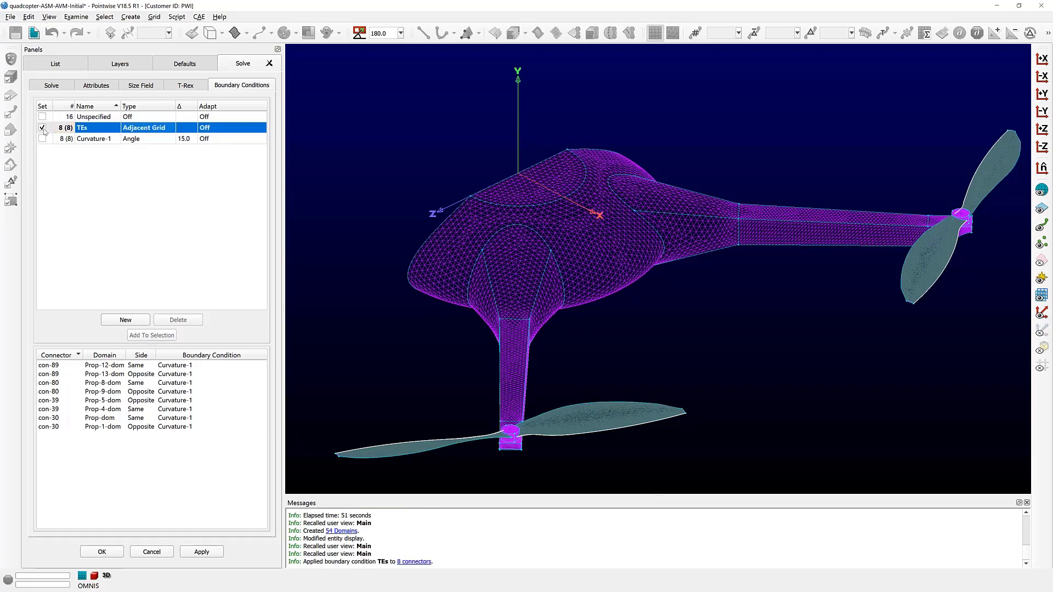
click(89, 188)
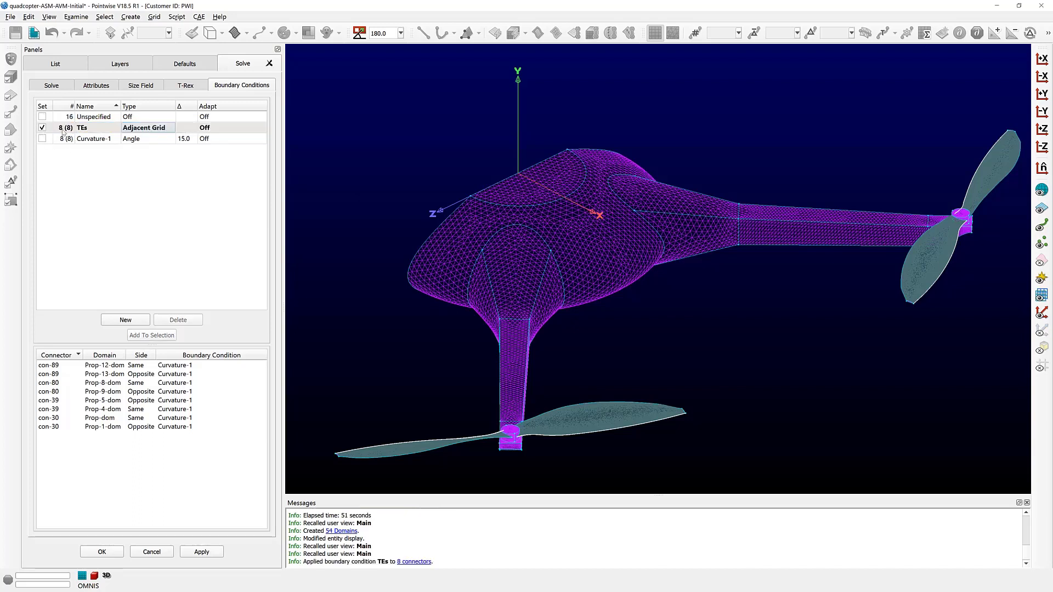
click(363, 189)
click(90, 129)
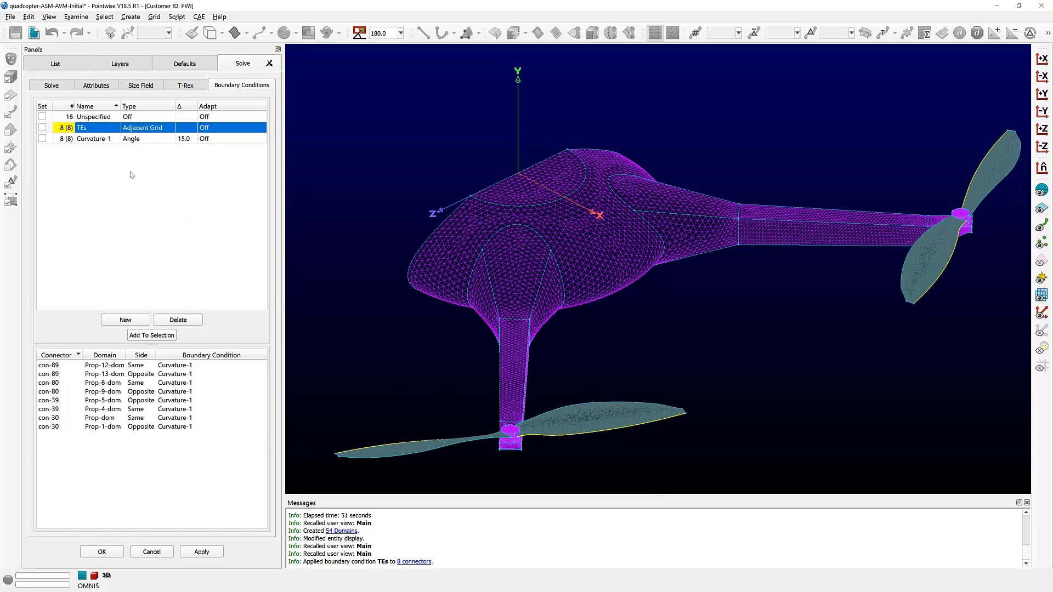
Step: Refine the selected blade domains with the new boundary condition, inspect the trailing-edge mesh up close, and accept the solve
click(61, 88)
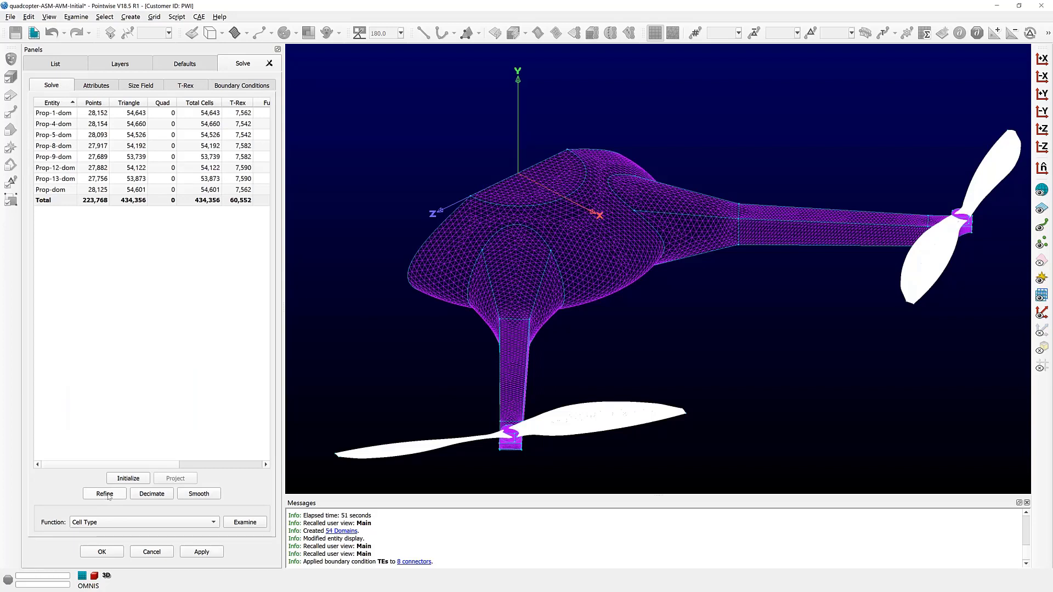
click(105, 493)
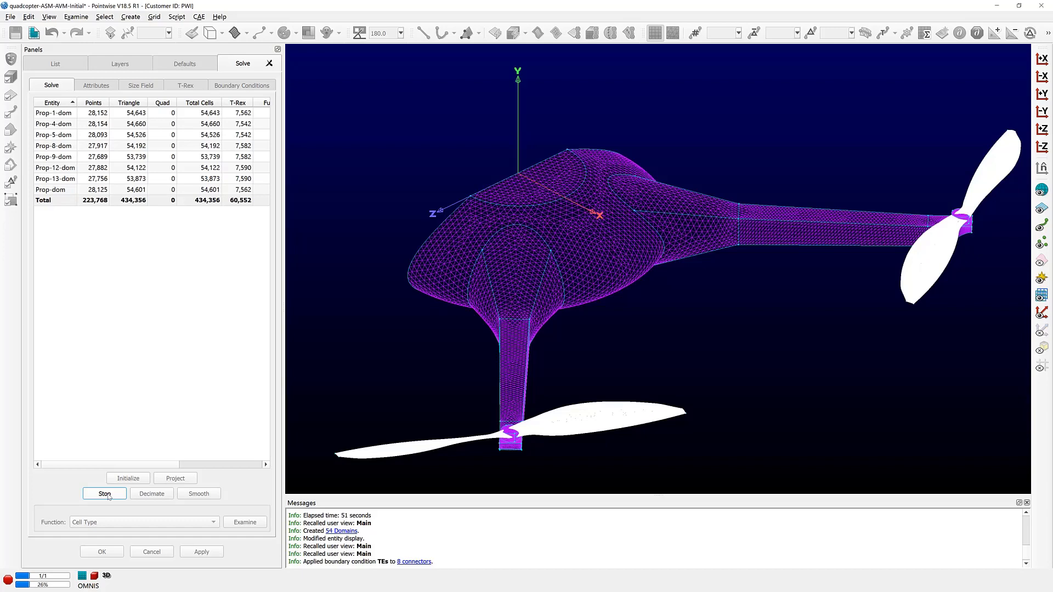
key(F6)
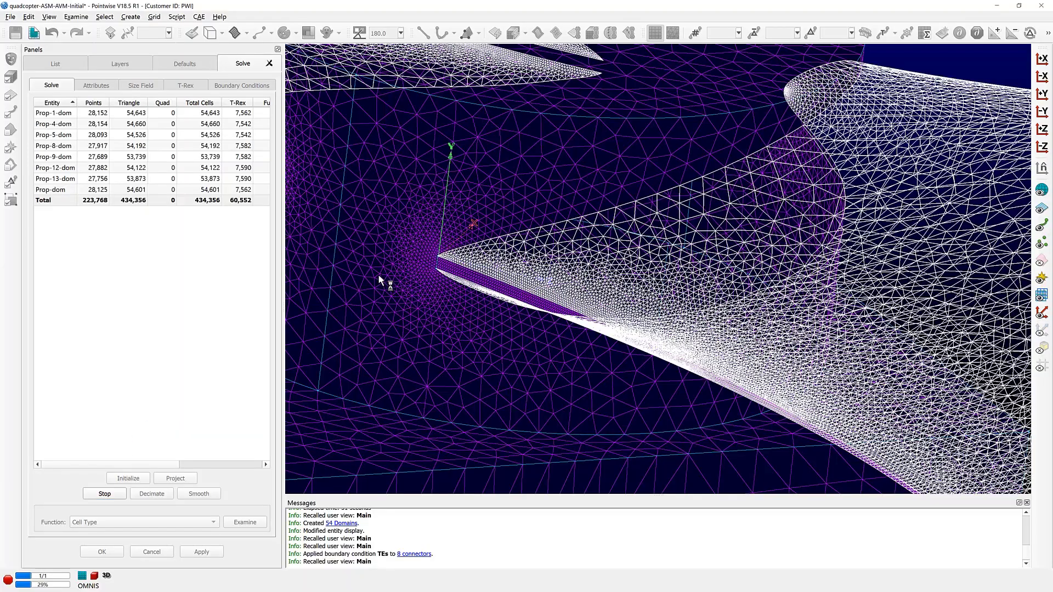
scroll(401, 247, down, 6)
scroll(623, 393, up, 10)
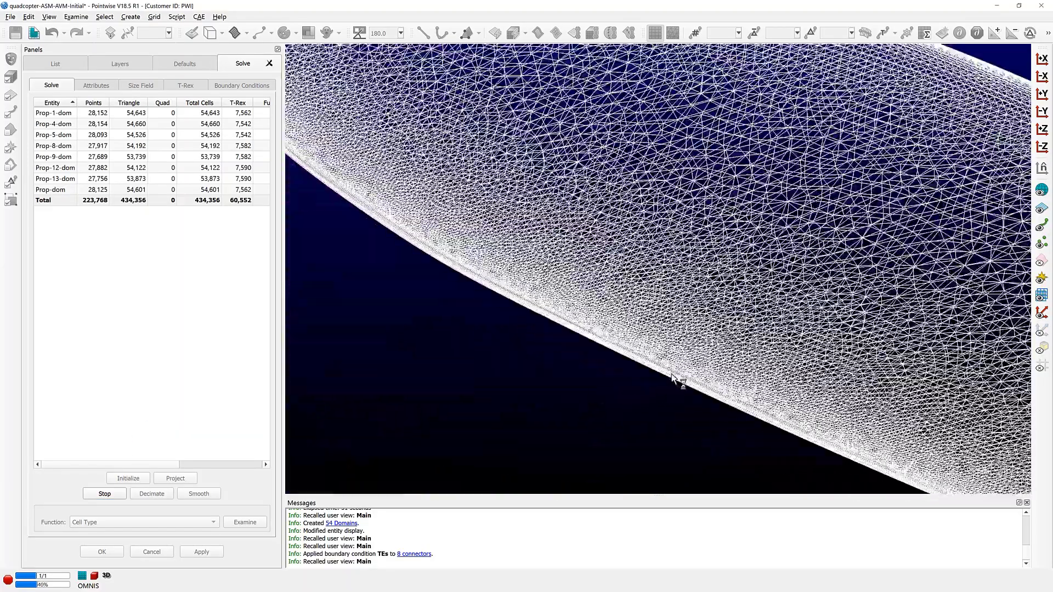
scroll(613, 387, up, 6)
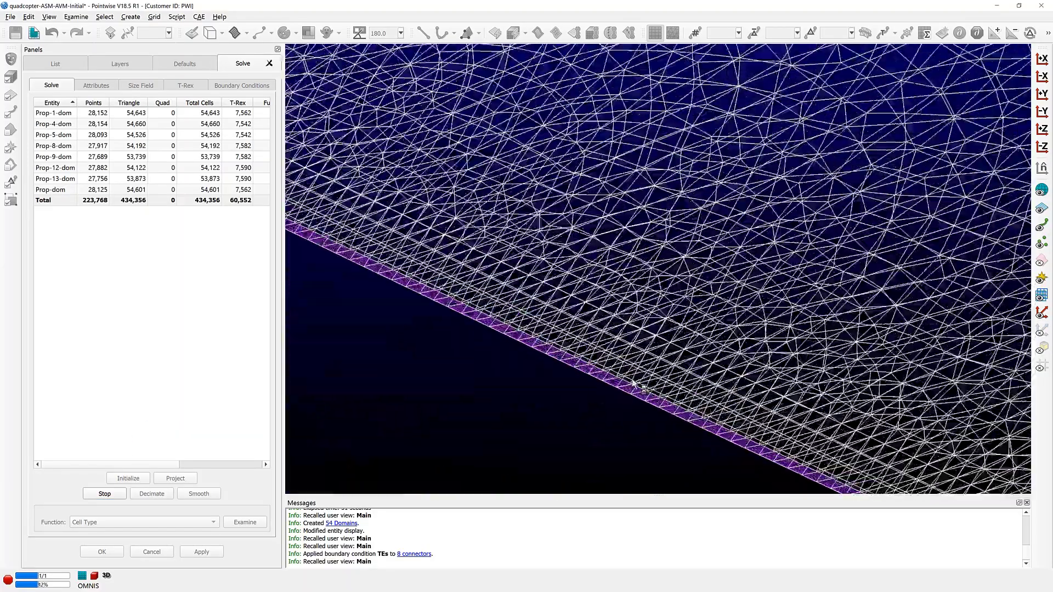
scroll(613, 387, up, 3)
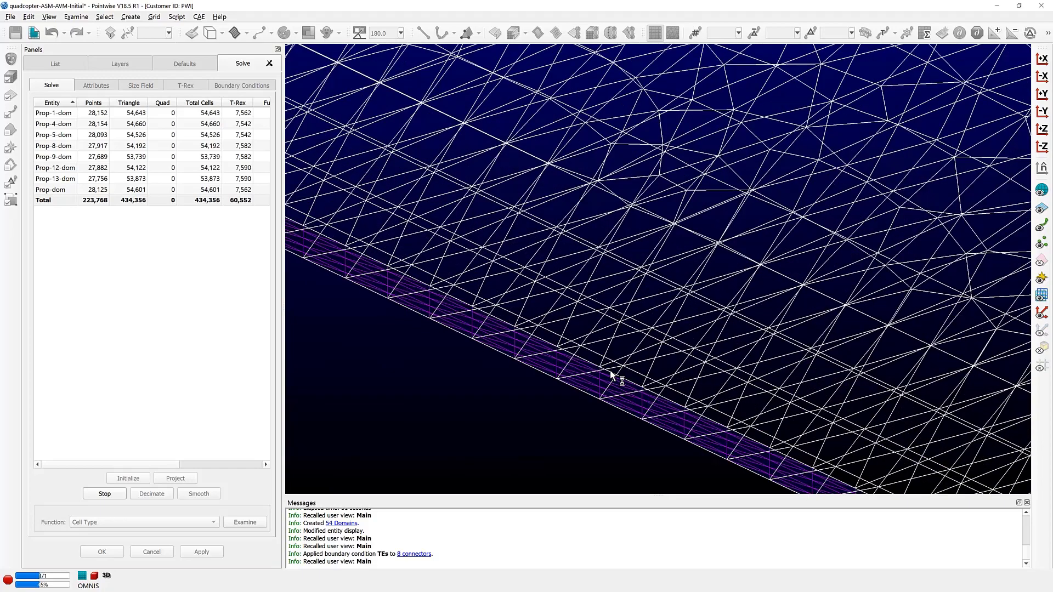
scroll(619, 359, up, 3)
scroll(591, 392, up, 4)
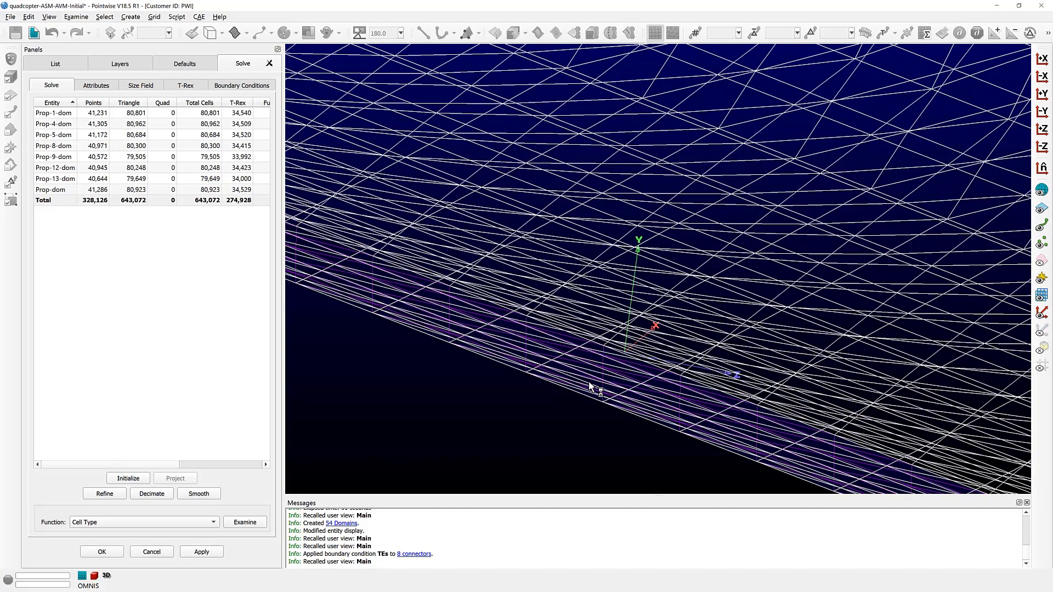
click(111, 552)
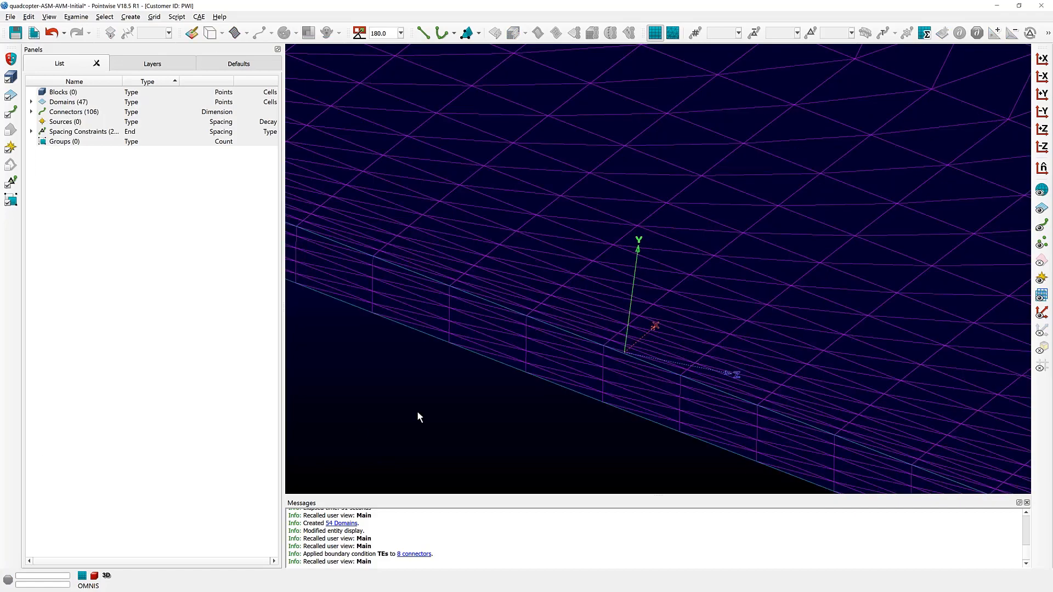
Step: Highlight a trailing-edge domain together with the adjoining blade domain to compare their cell spacing, and clear the selection
scroll(579, 343, up, 3)
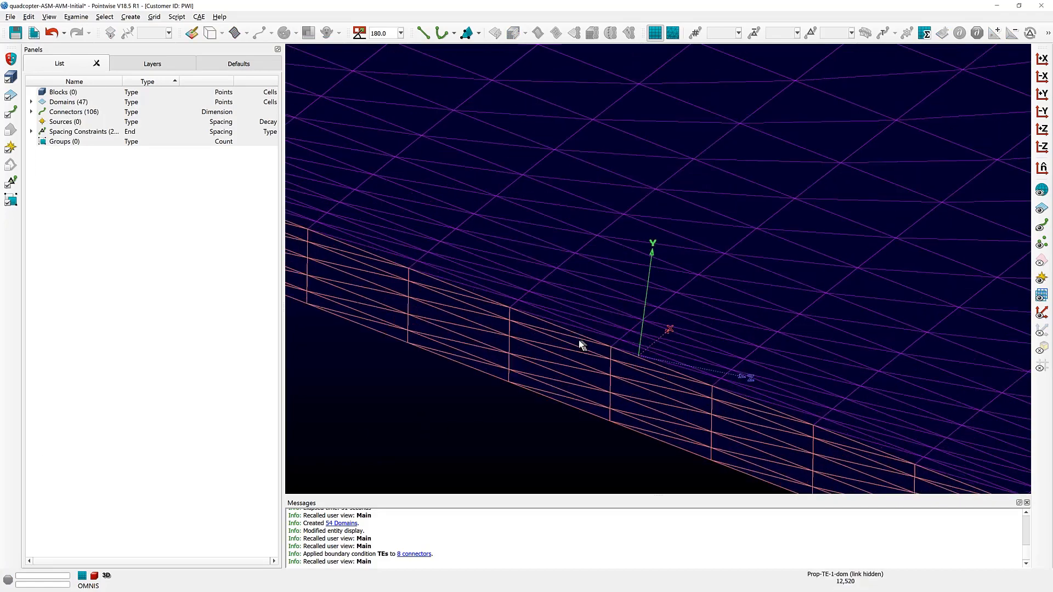
click(579, 341)
ctrl+click(591, 312)
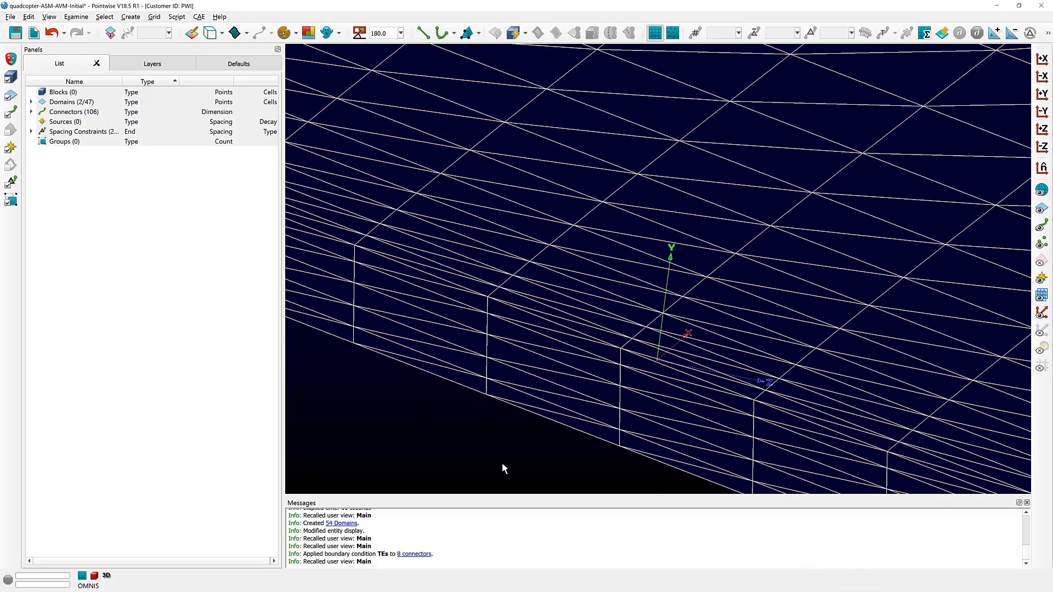
click(502, 464)
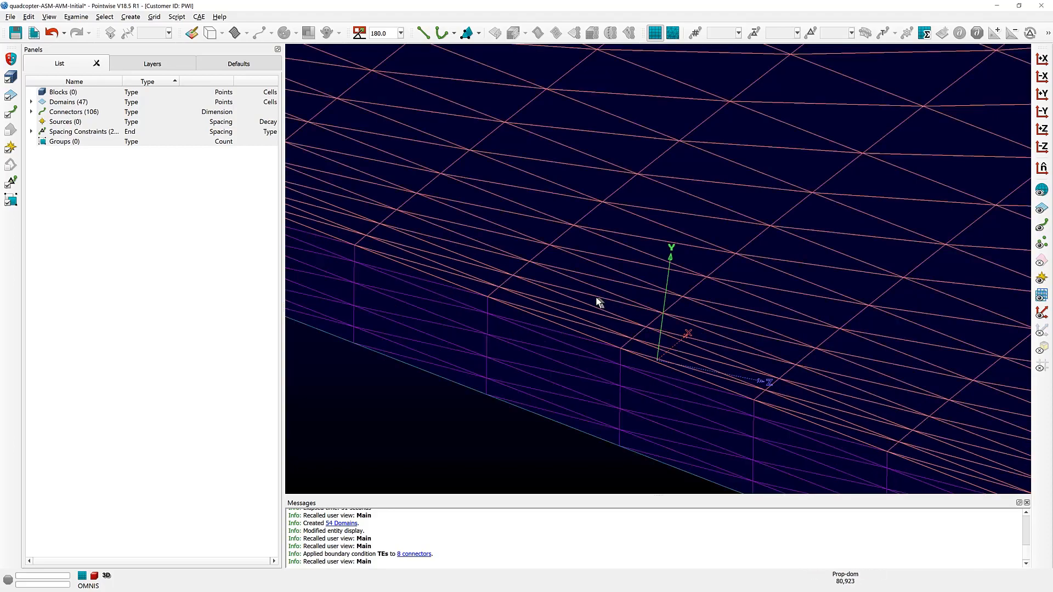
Step: Examine the Area Ratio across all displayed domains of the quadcopter, and clear the domain selection
key(F5)
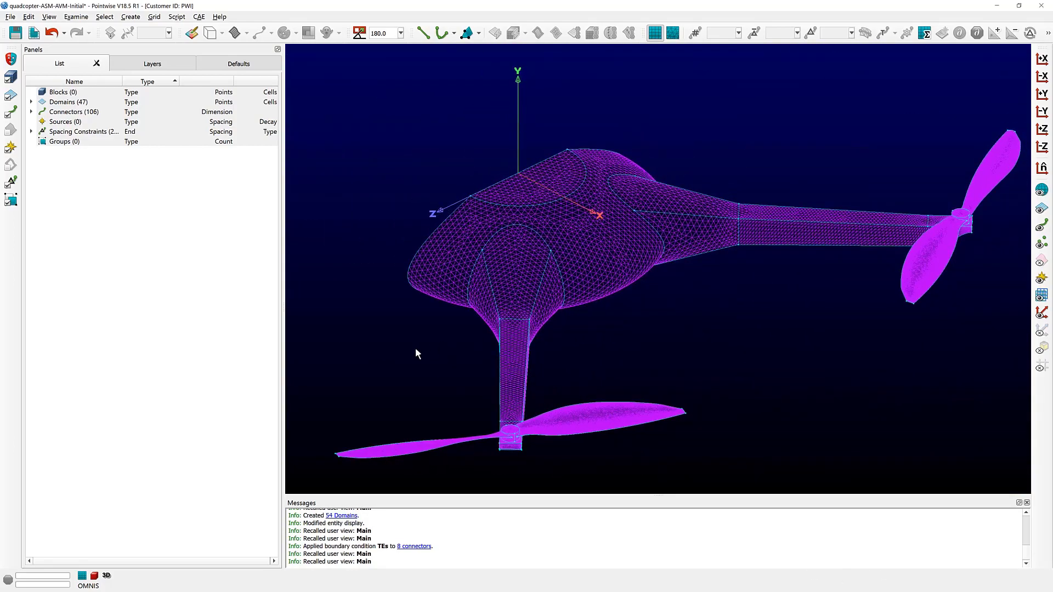
click(84, 103)
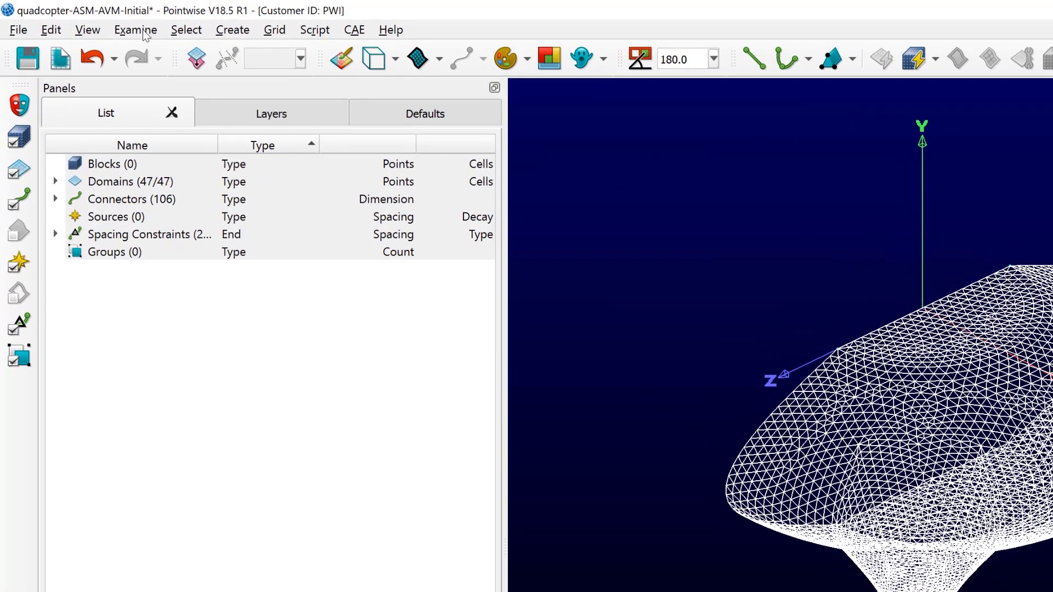
click(77, 17)
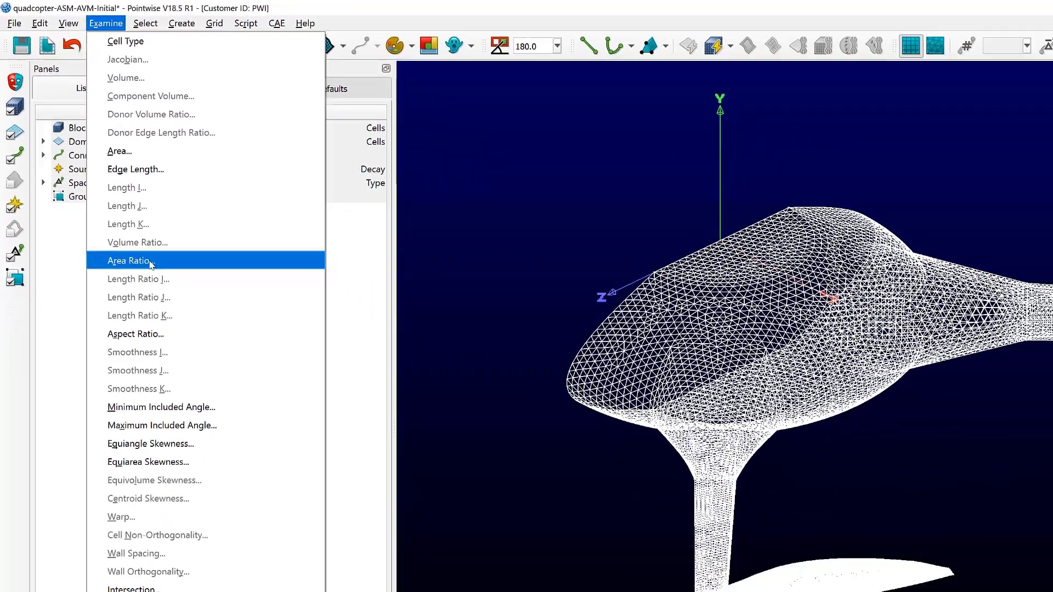
click(191, 335)
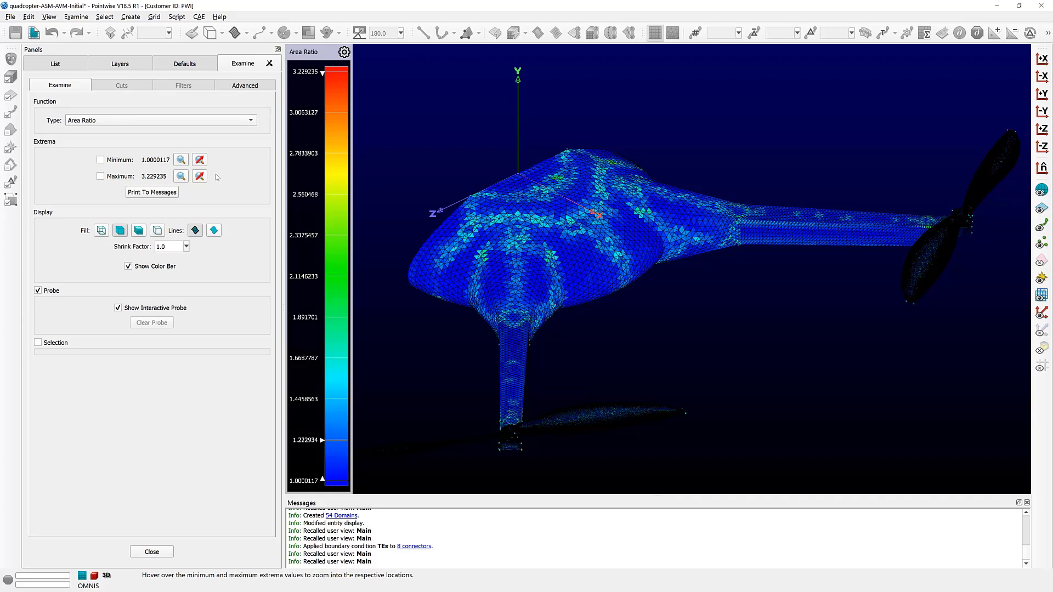
click(152, 552)
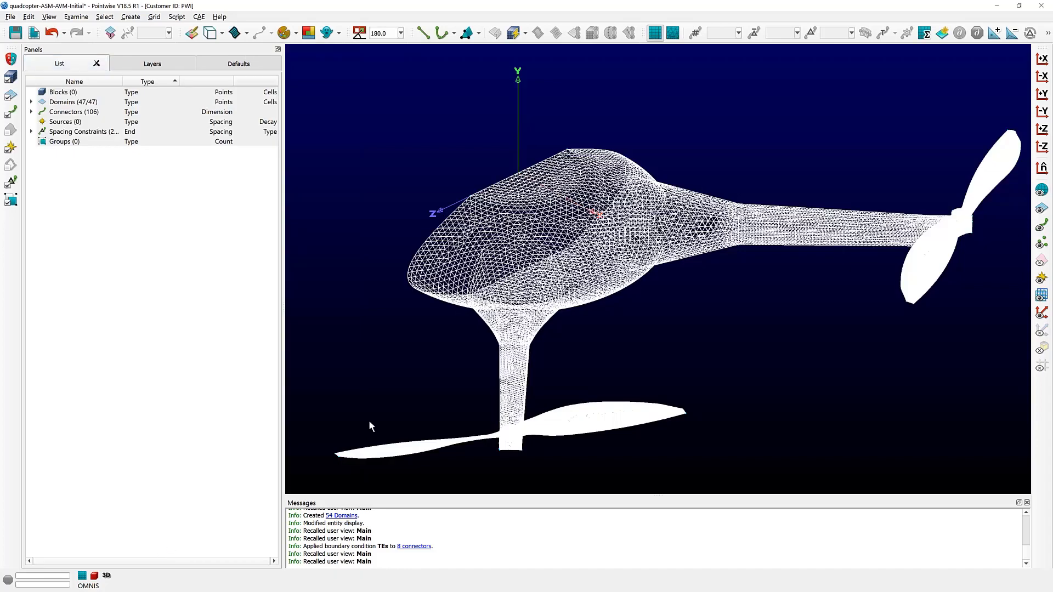
click(364, 396)
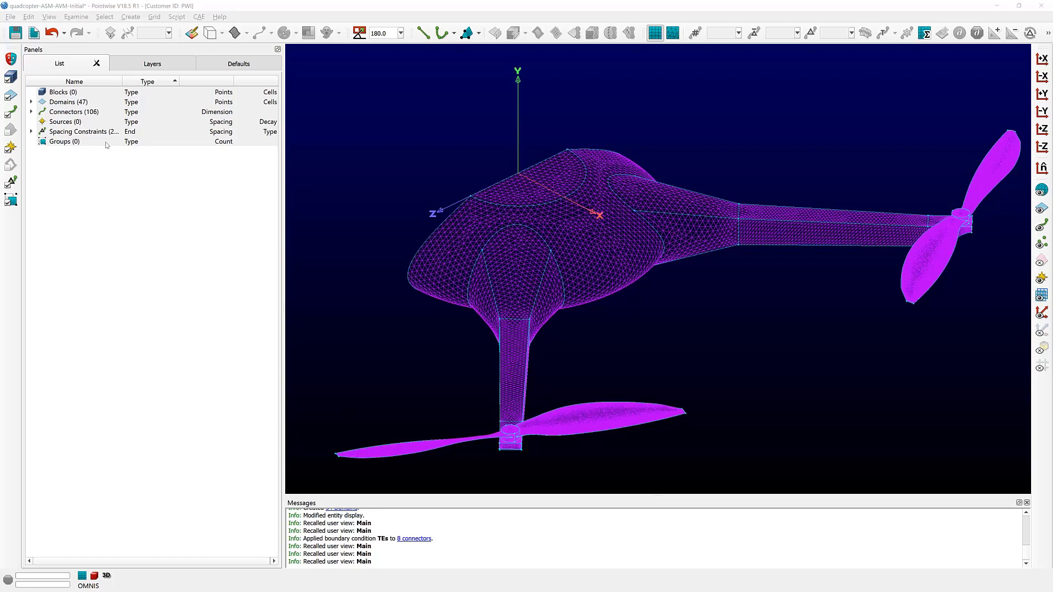
Step: Start an automatic volume mesh from all 47 quadcopter surface domains, choosing to create new volume mesh boundaries
click(85, 104)
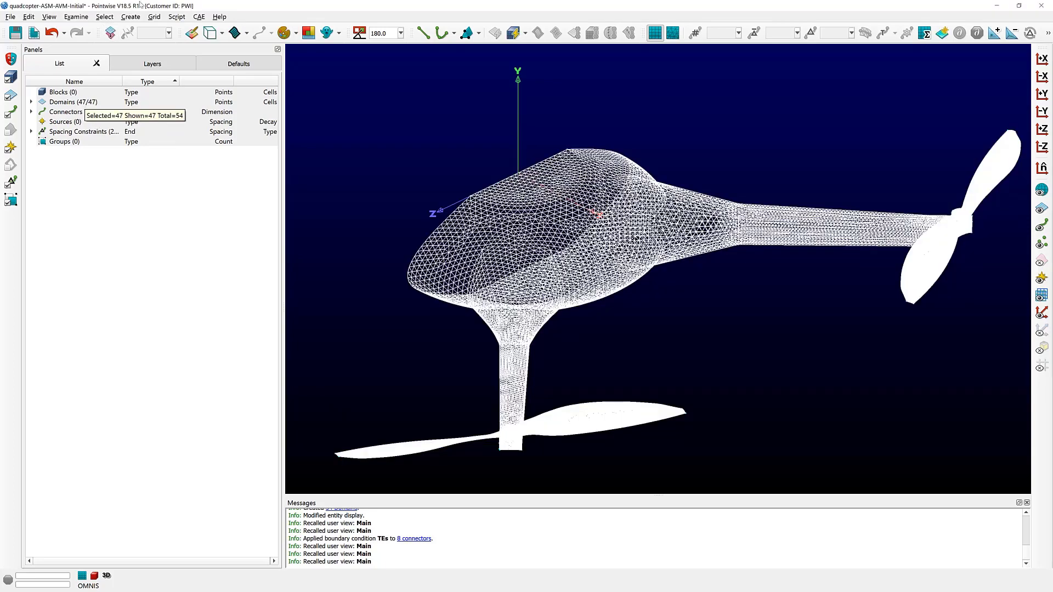
click(131, 17)
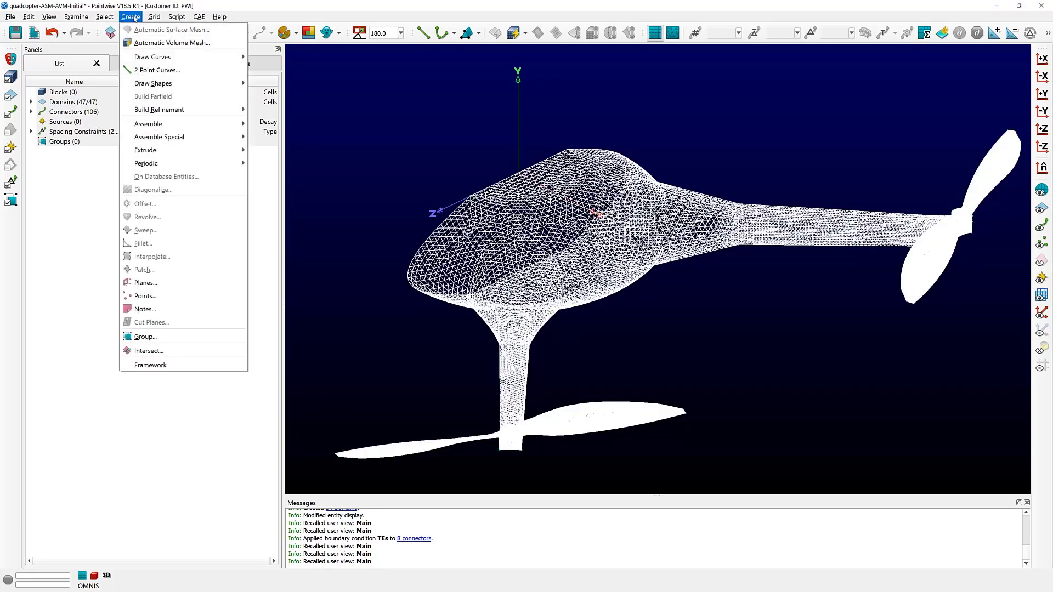
click(152, 46)
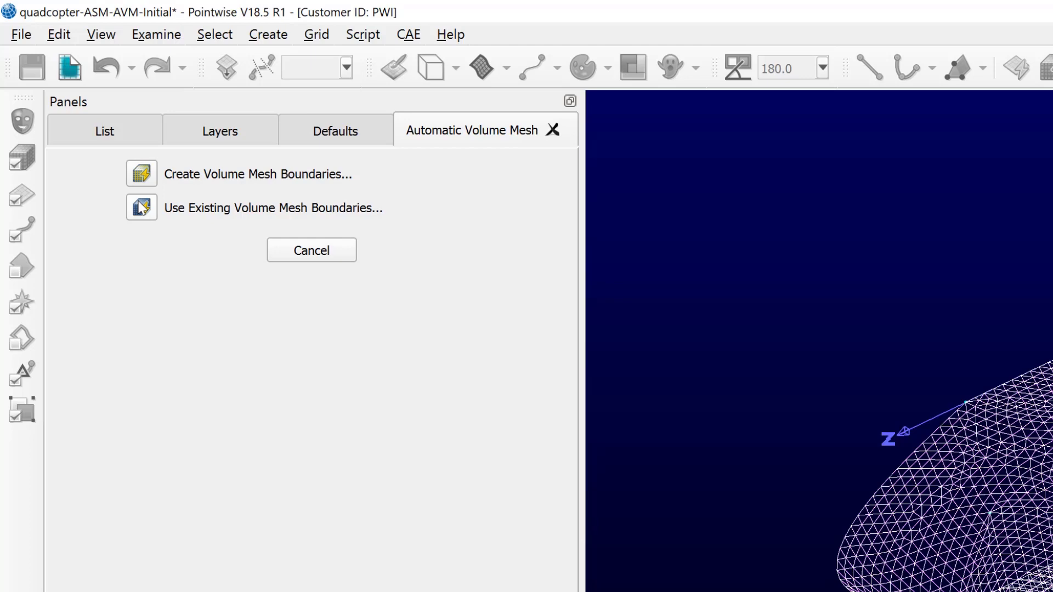
click(141, 175)
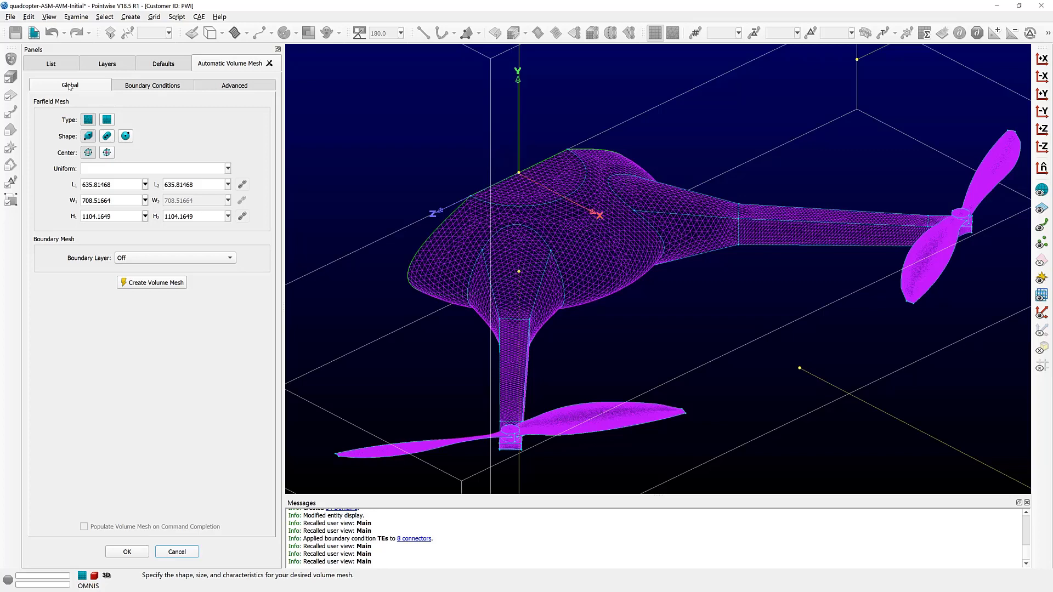
Step: Bring the entire farfield box preview into view around the quadcopter and hide the coordinate axes
scroll(464, 185, down, 3)
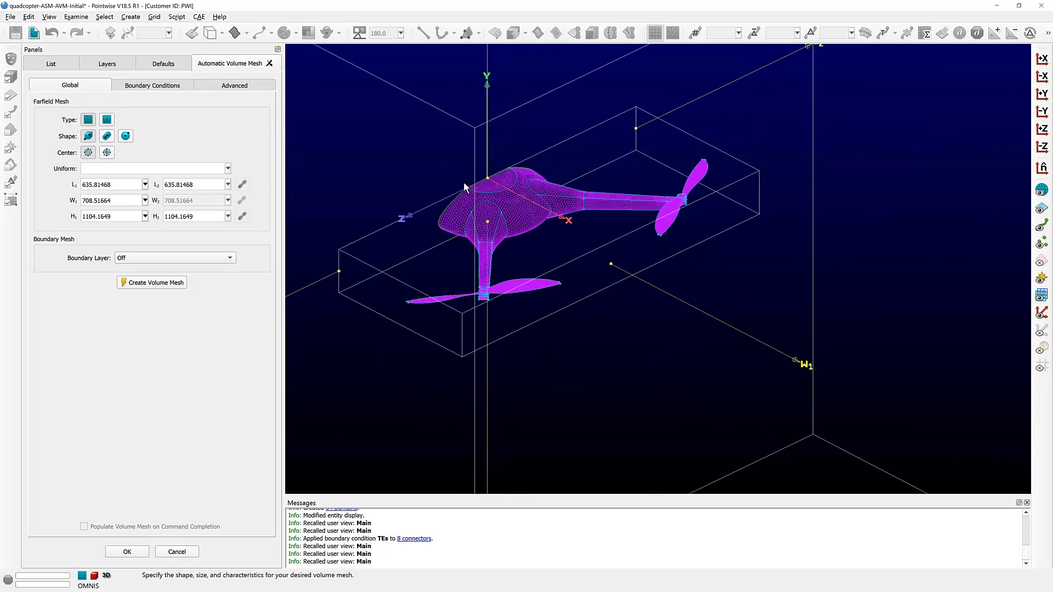
scroll(463, 186, down, 5)
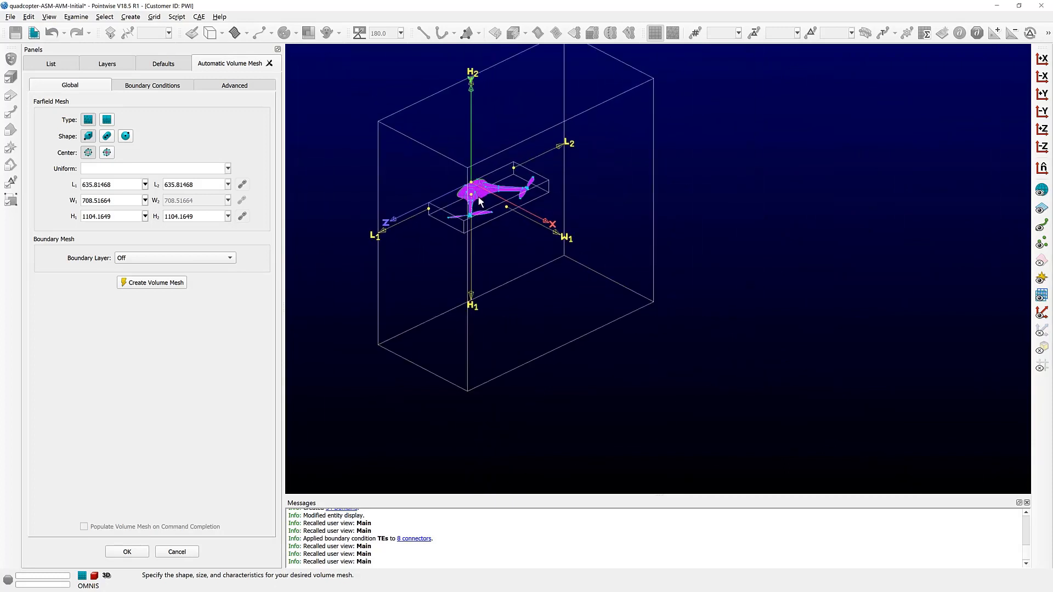
shift+right_drag(510, 241, 532, 271)
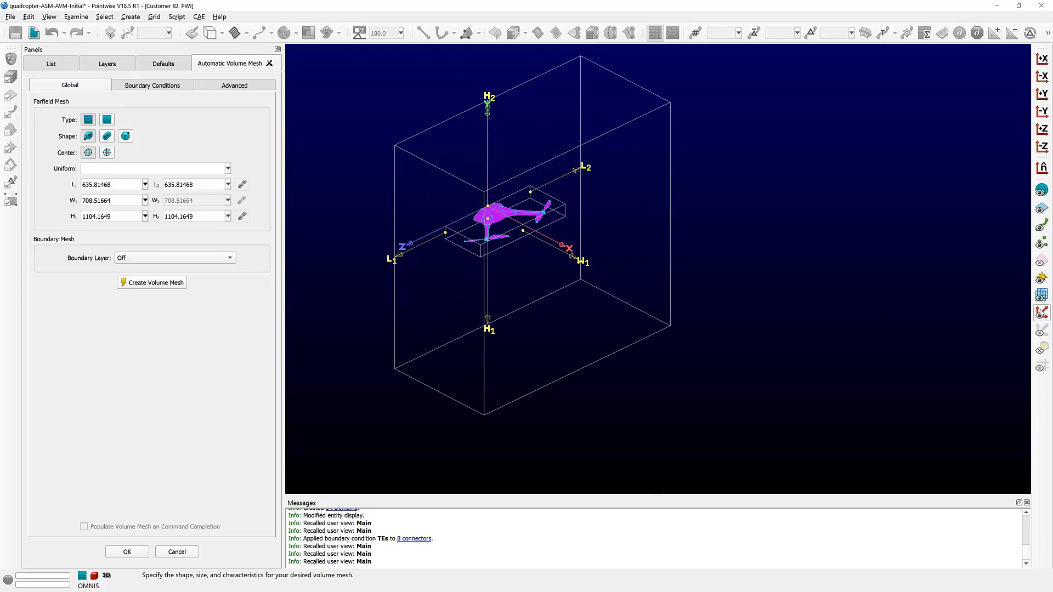
click(1041, 312)
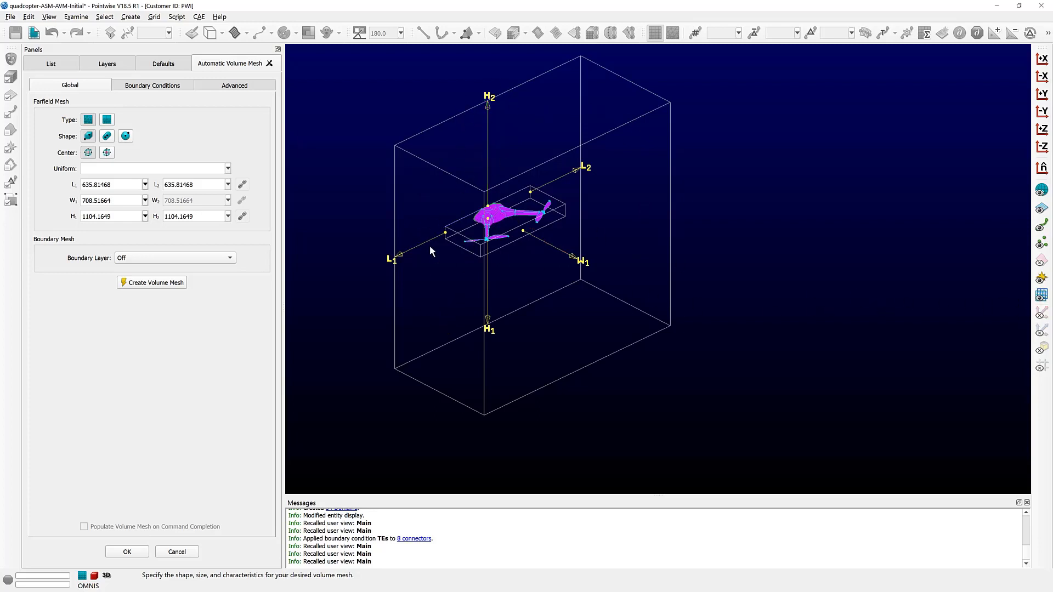
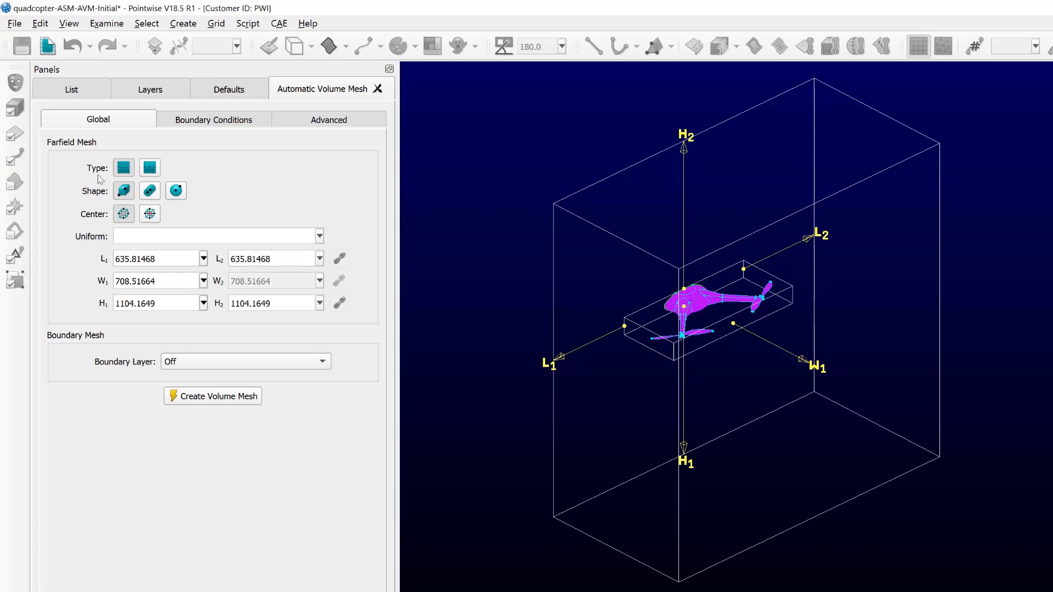
Step: Set the farfield mesh to the voxel type with a box shape, sized from the geometry's extents rather than a single center point
click(149, 167)
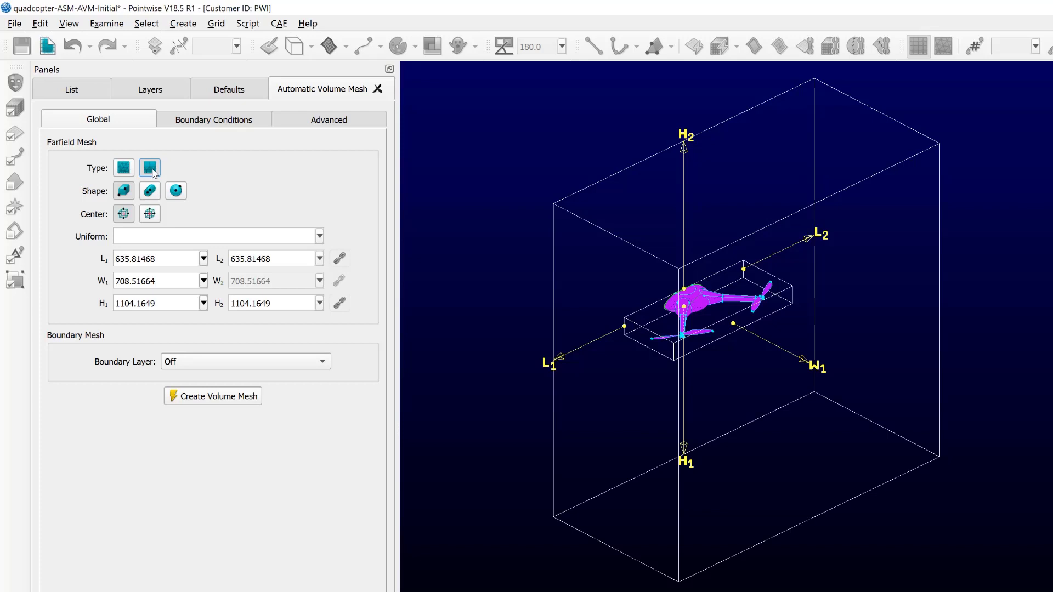
click(123, 193)
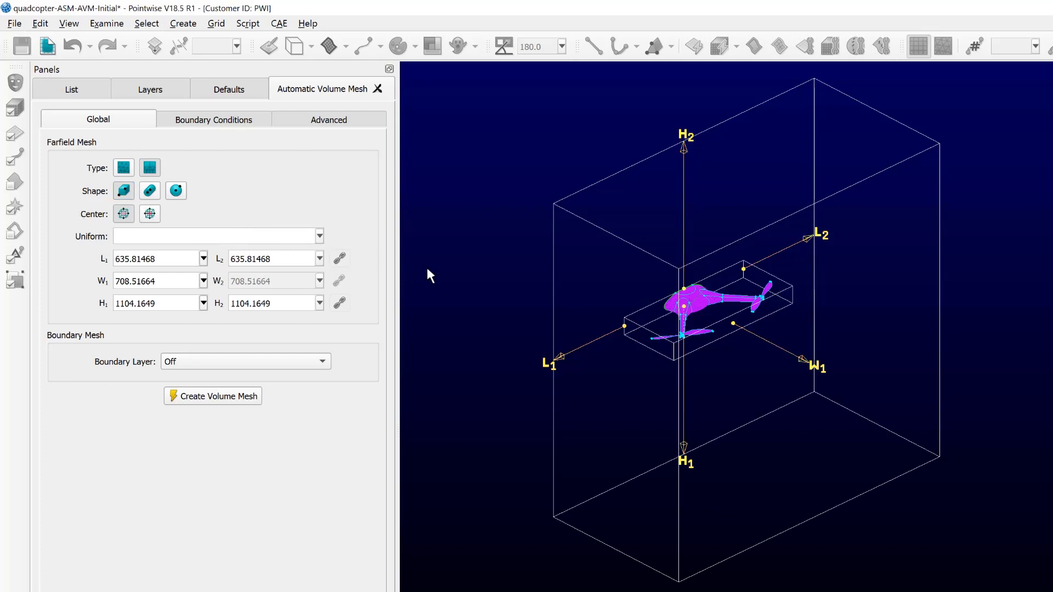
scroll(680, 278, up, 5)
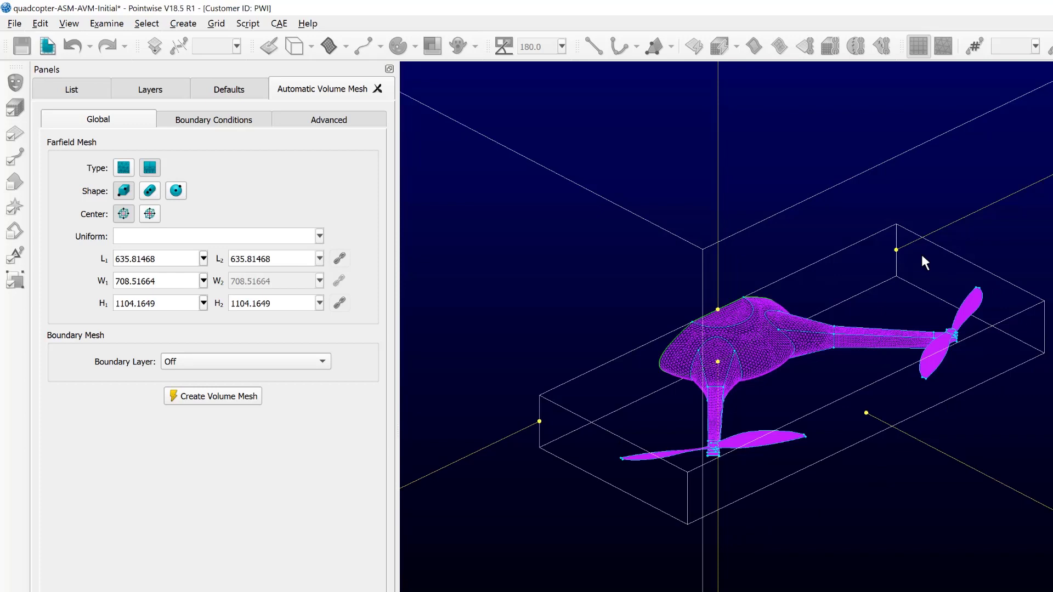
click(150, 214)
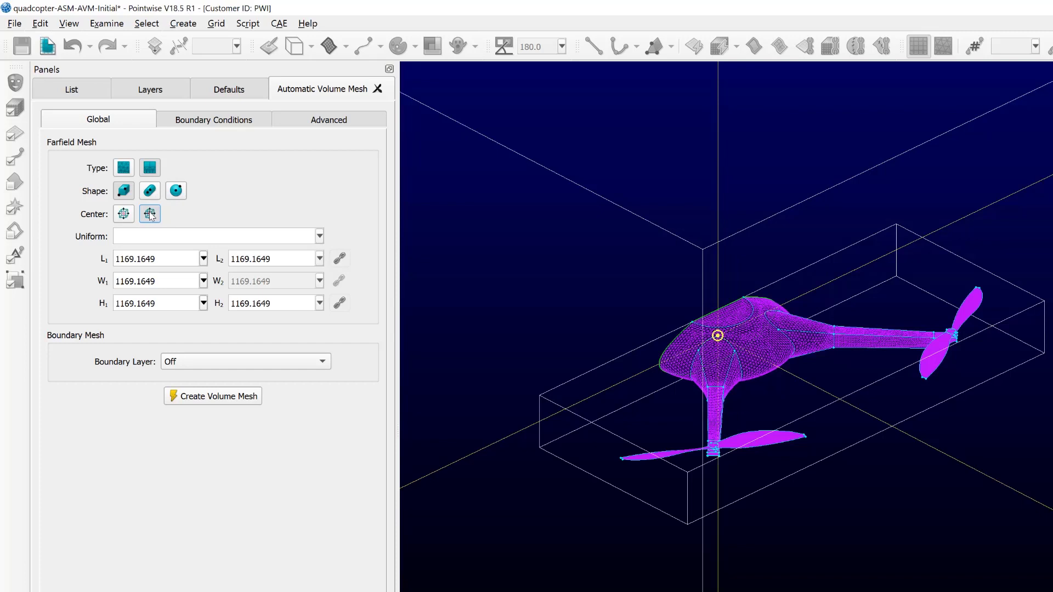
click(124, 215)
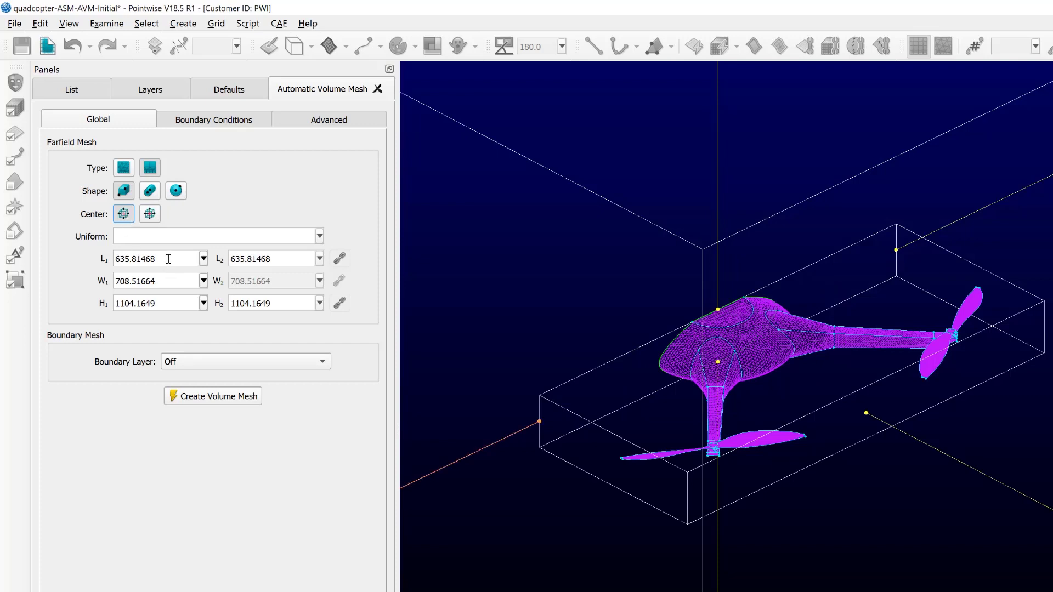
Step: Set the farfield box lengths L1 and L2 to 500
drag(169, 258, 111, 250)
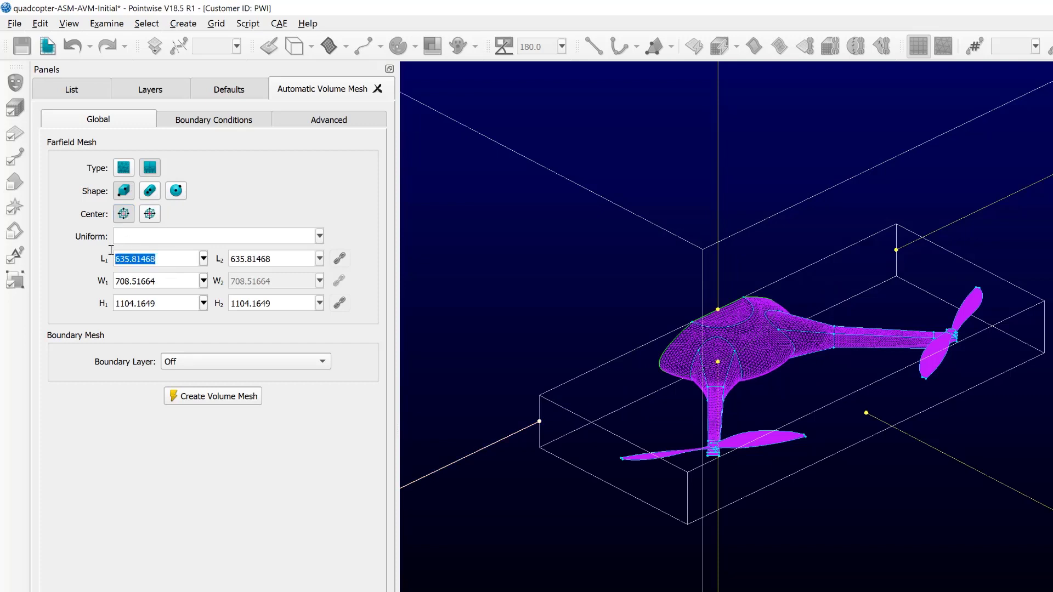
scroll(895, 370, down, 5)
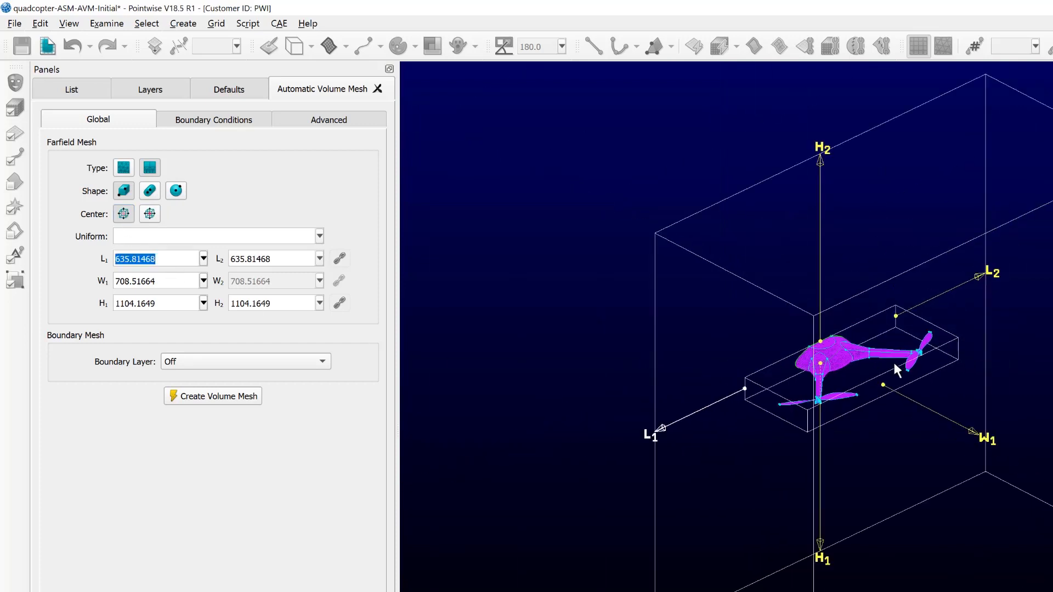
scroll(892, 360, down, 3)
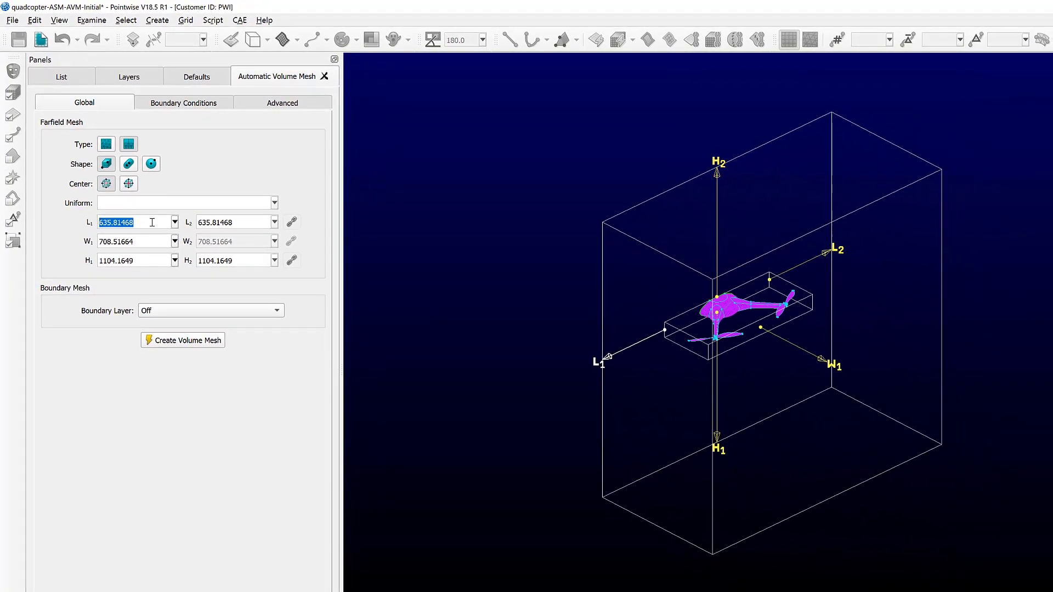
text(5)
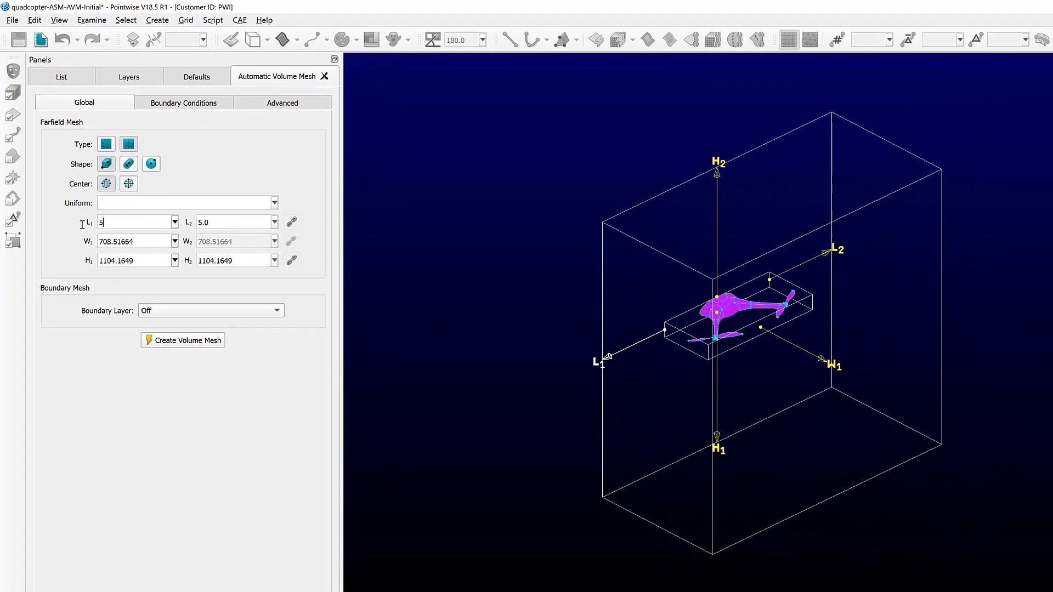
text(00)
key(Tab)
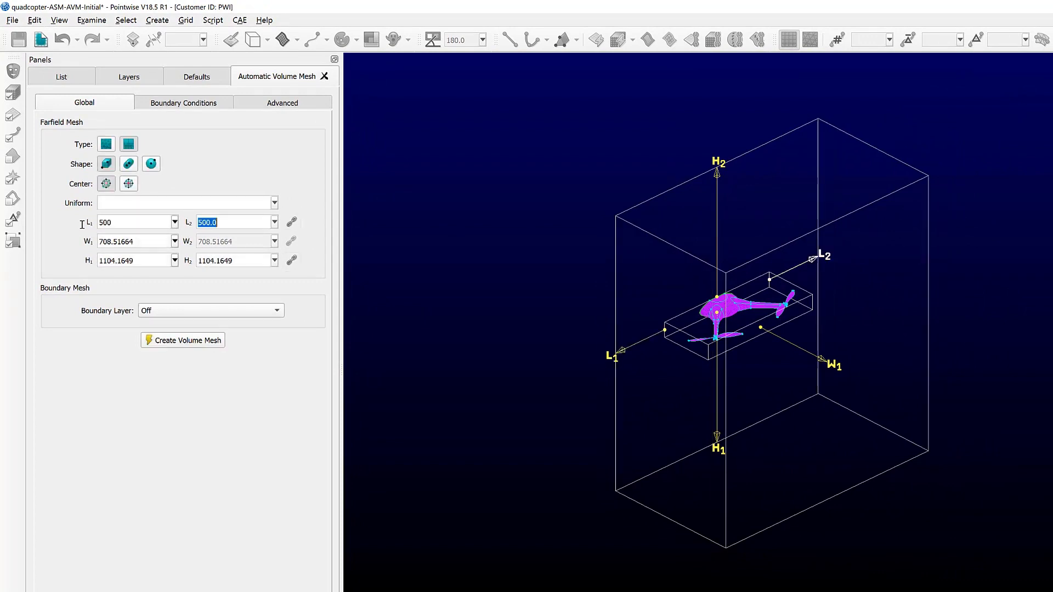
Step: Set the farfield box width W1 to 300 and its heights H1 and H2 to 500
text(300)
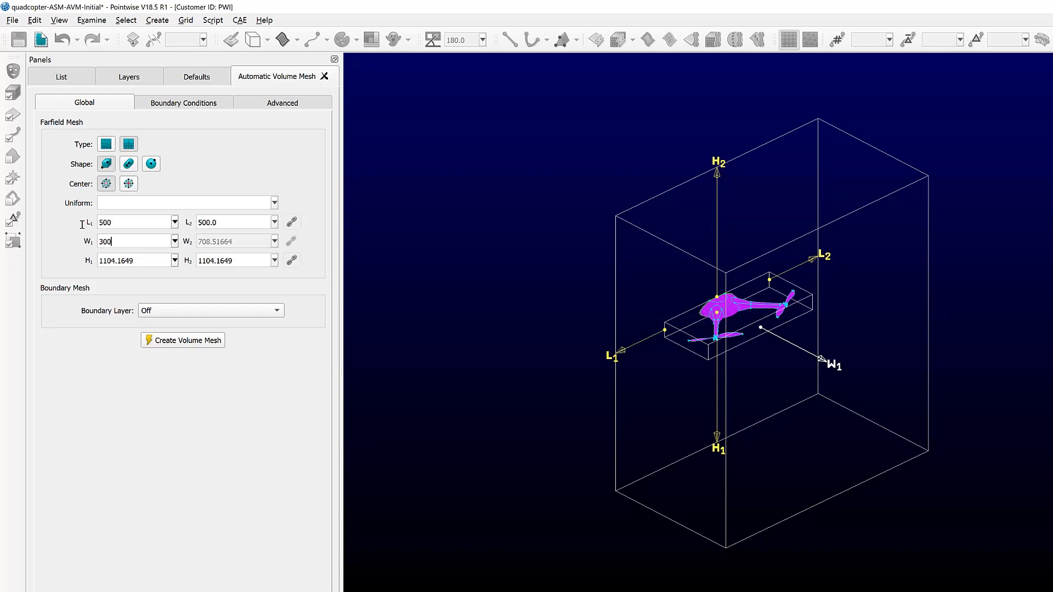
key(Tab)
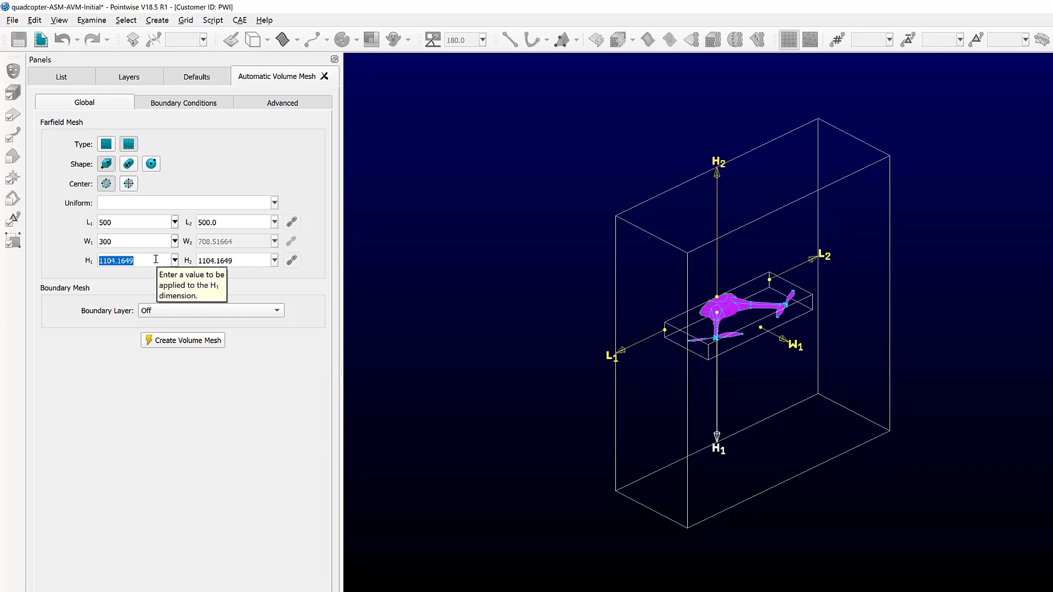
text(500)
key(Tab)
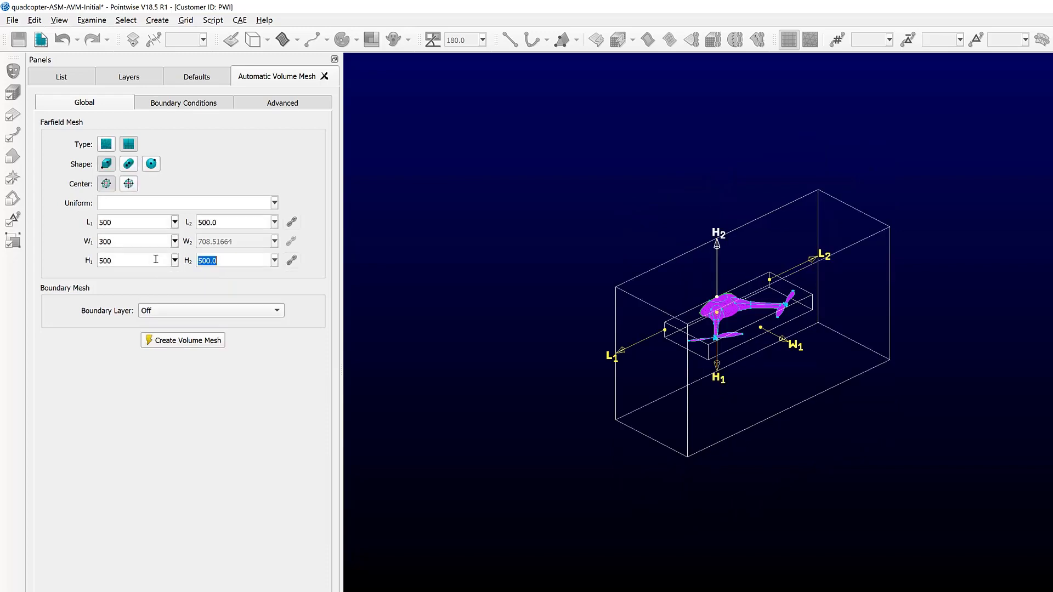
scroll(671, 360, up, 2)
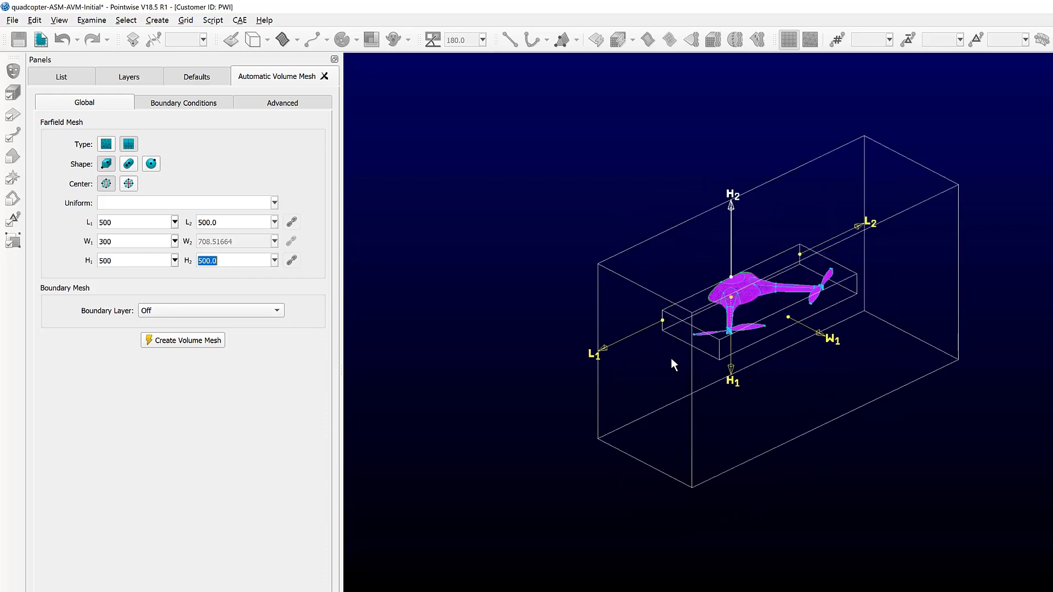
scroll(742, 316, up, 2)
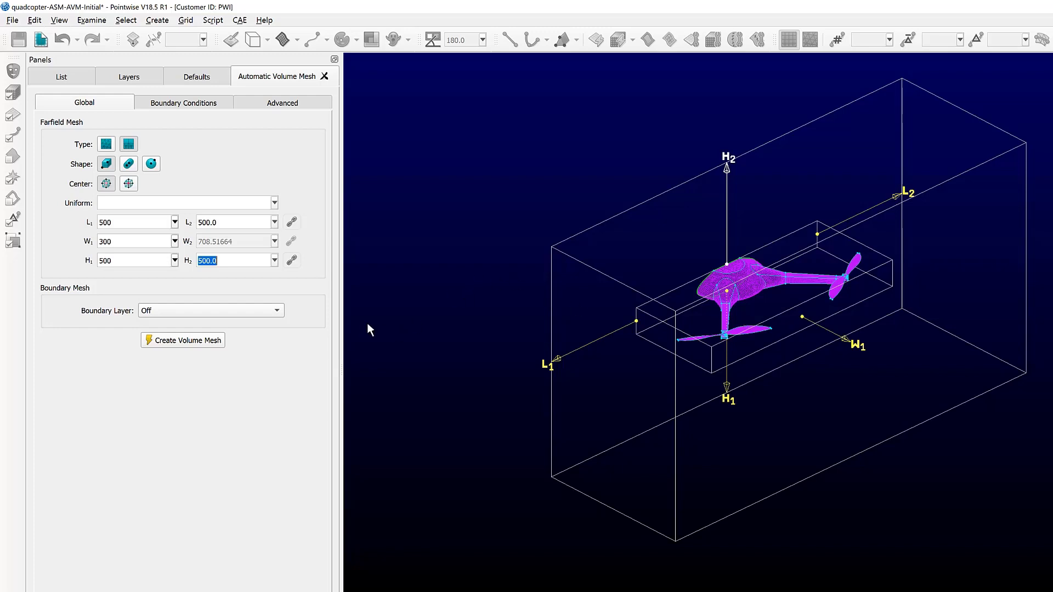
Step: Enable a Geometric Growth boundary layer for the volume mesh with a wall normal spacing of 0.001
click(312, 326)
click(222, 311)
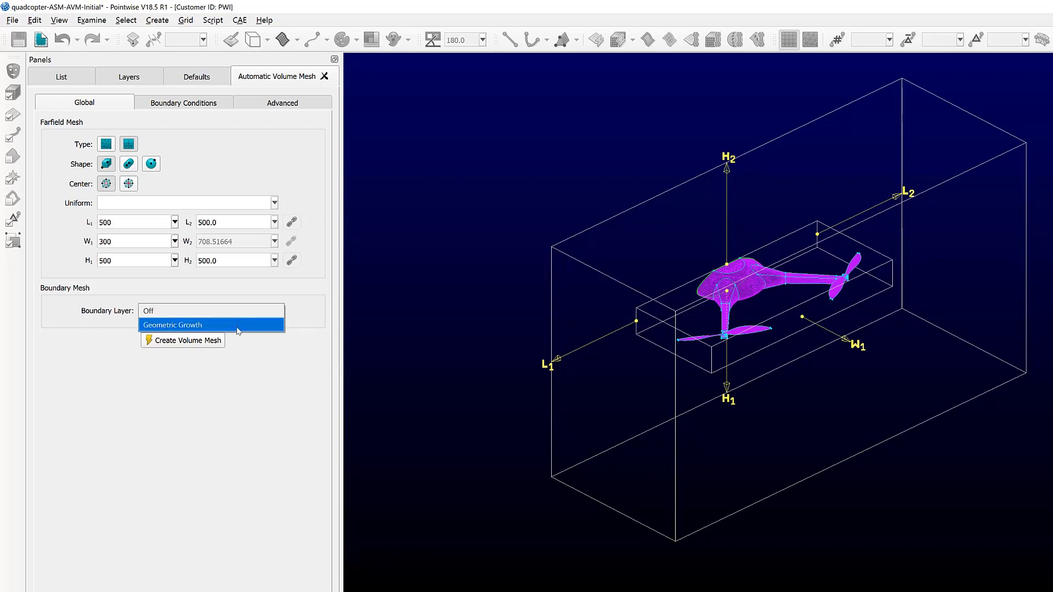
click(238, 326)
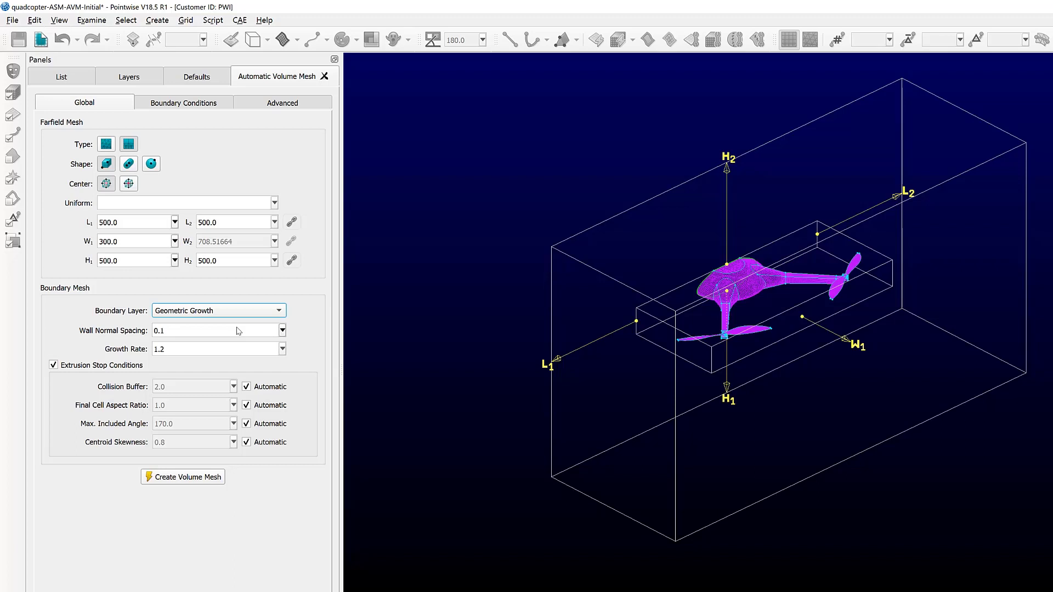
click(237, 329)
key(Left)
text(00)
Step: Review the volume mesh boundary conditions, highlighting the surfaces assigned to Boundary Layer and to Symmetry
click(175, 104)
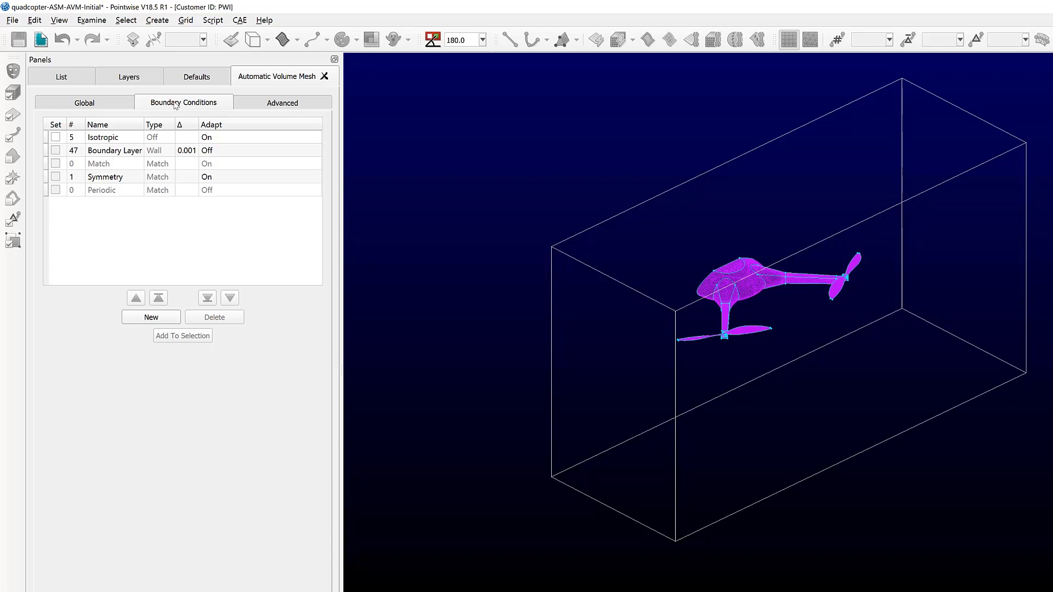
click(121, 154)
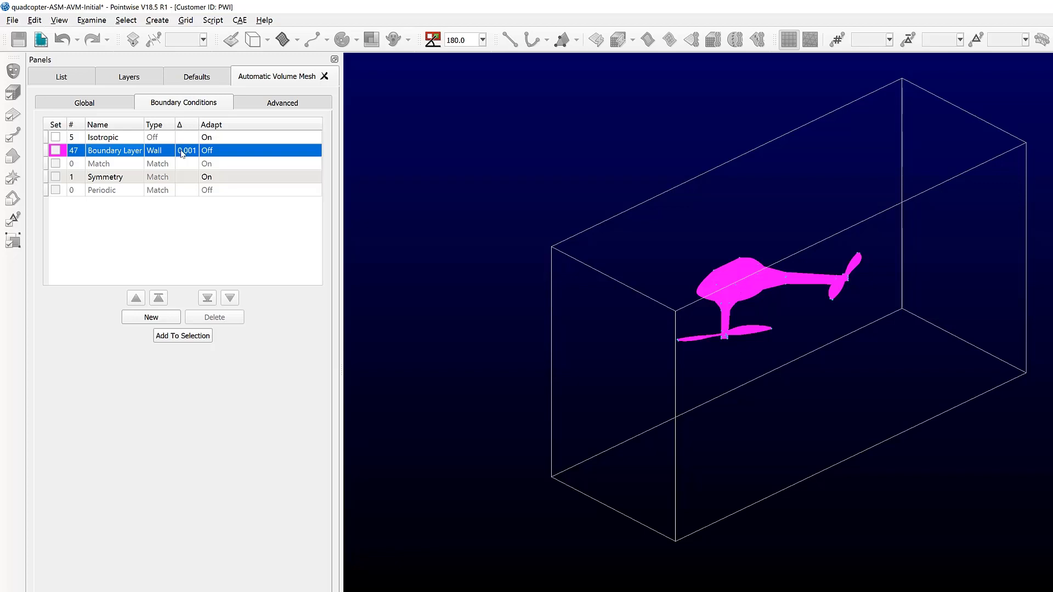
click(103, 178)
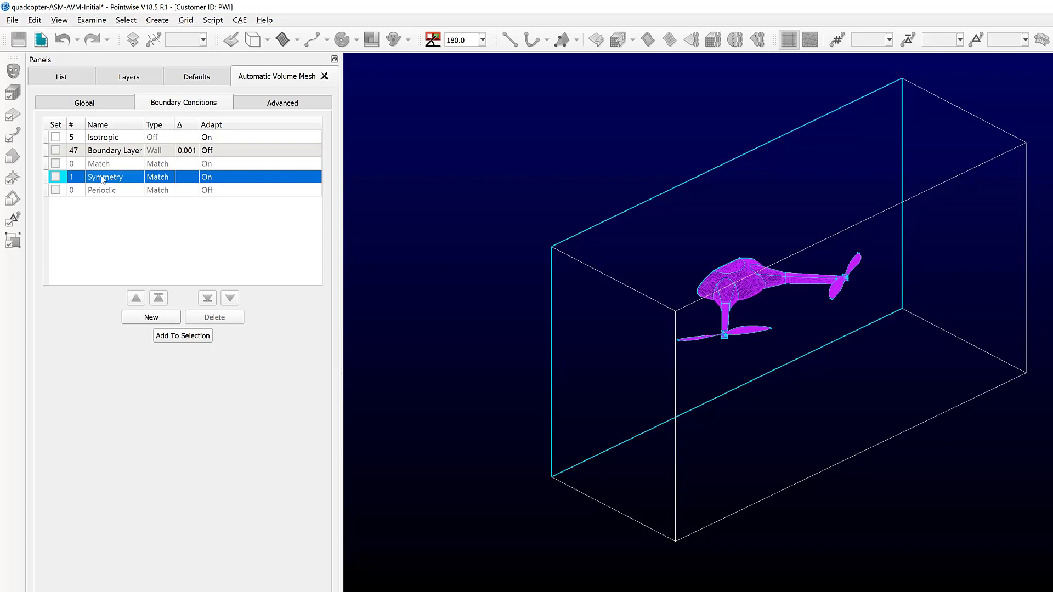
Step: Review the advanced symmetry, spacing and voxel settings, inspect the fuselage's open symmetry boundary up close, and return to the global settings
click(253, 106)
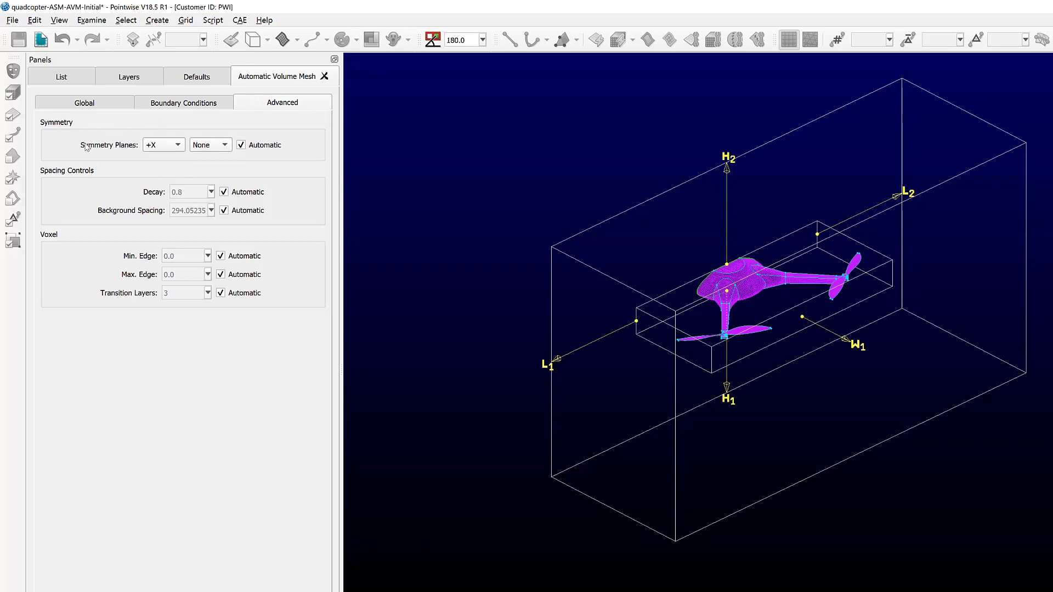
scroll(727, 305, up, 3)
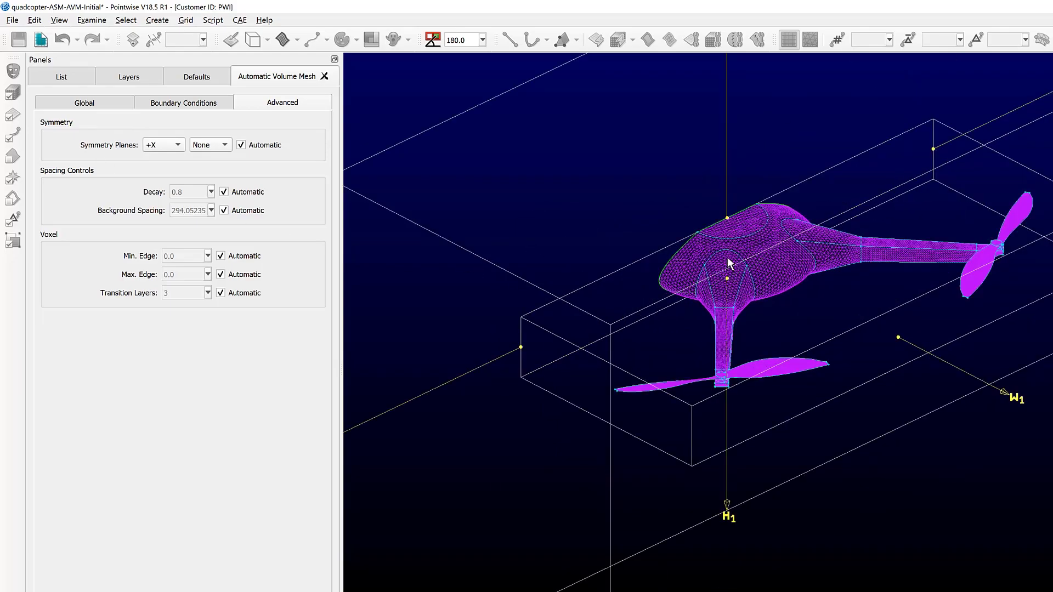
scroll(727, 263, up, 2)
right_drag(726, 261, 705, 317)
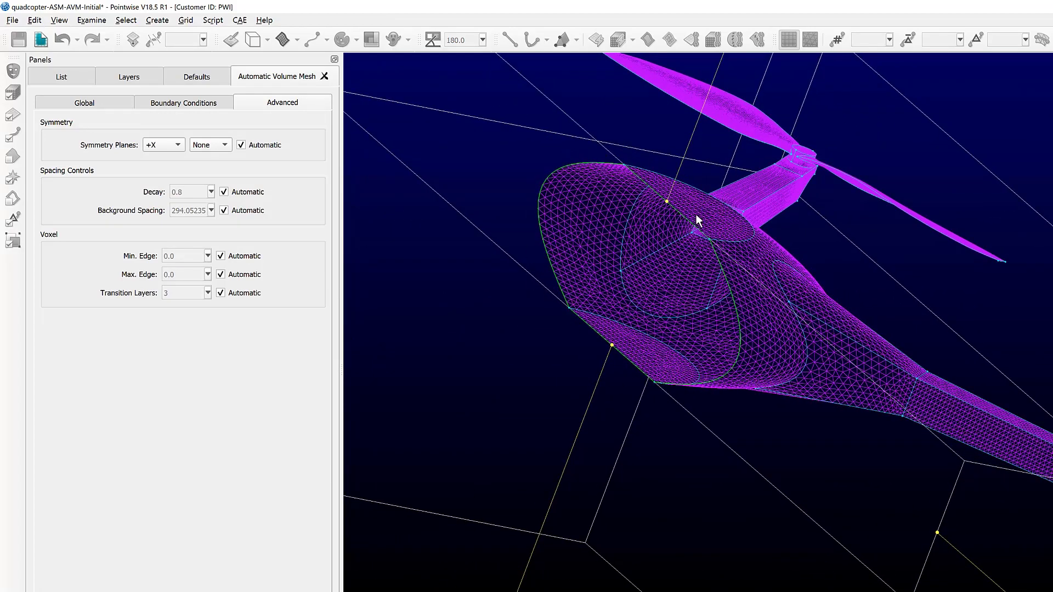
scroll(696, 222, up, 2)
scroll(661, 214, up, 3)
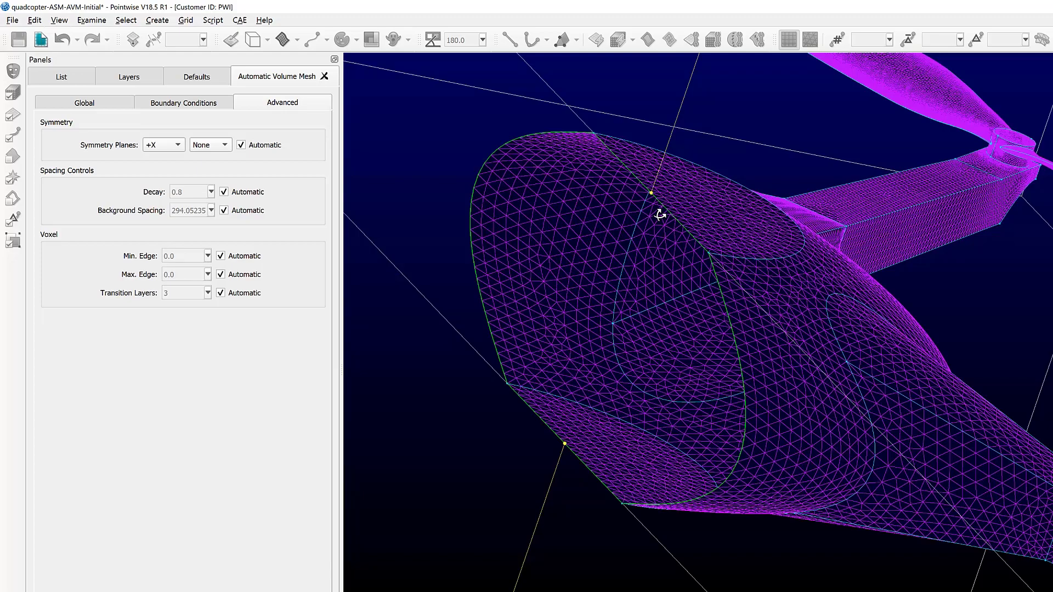
key(F5)
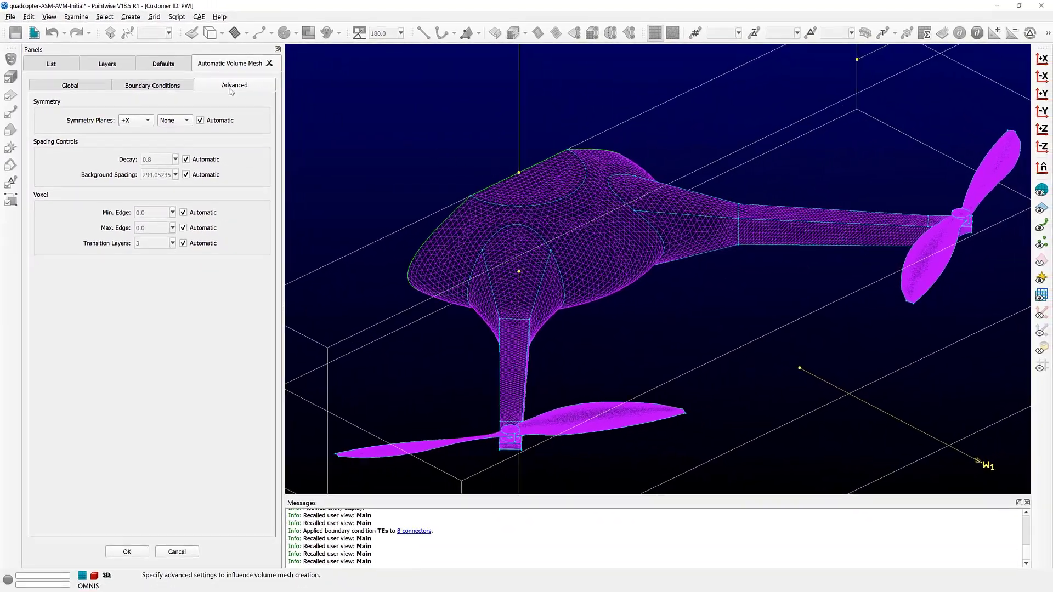
click(71, 86)
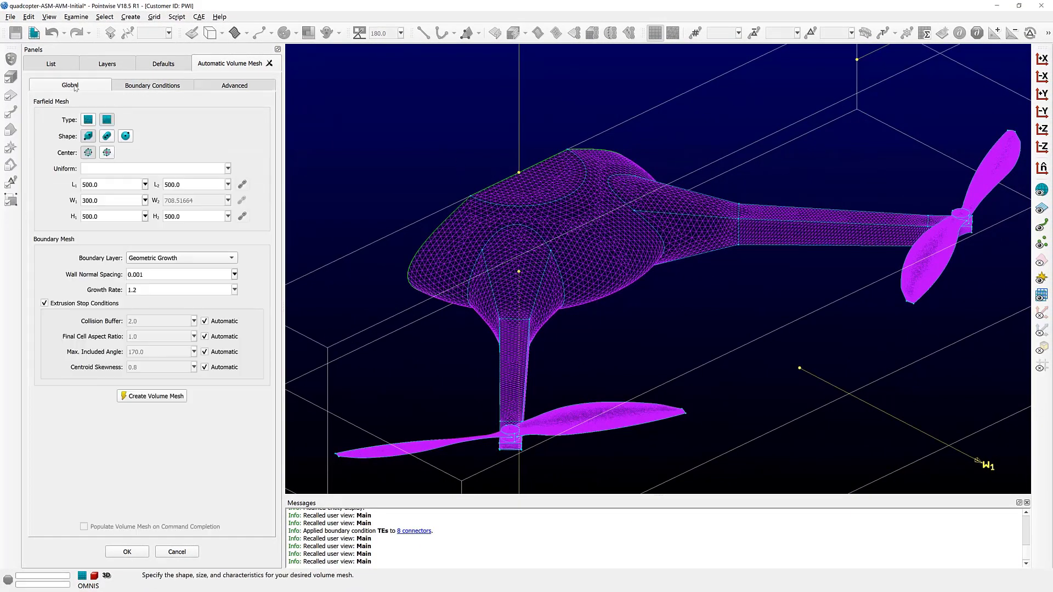
Step: Create the volume mesh inside the farfield box and accept it with population on command completion enabled
scroll(558, 195, down, 5)
scroll(560, 198, down, 3)
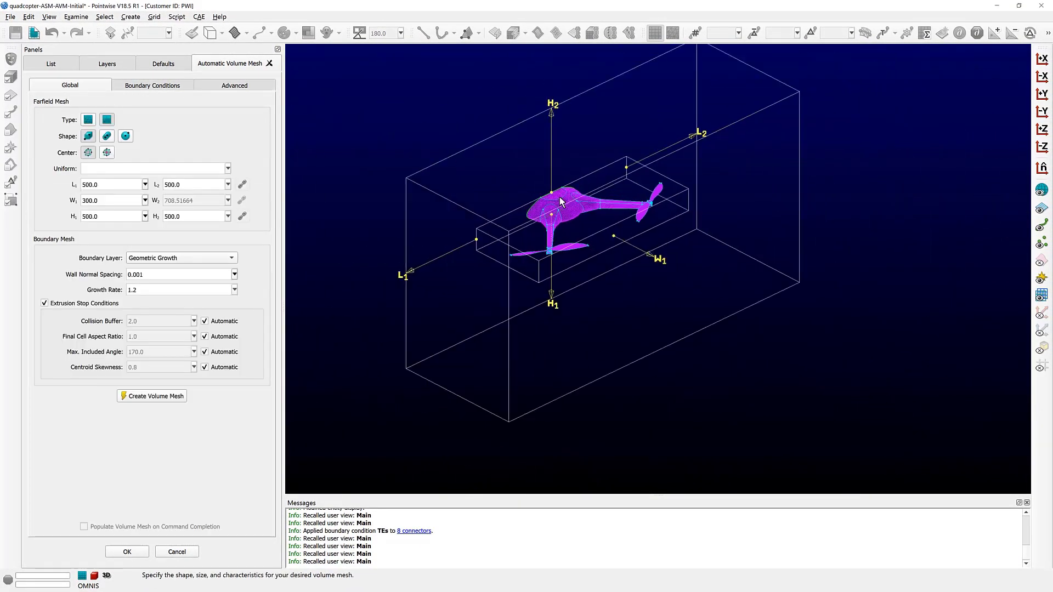
click(153, 396)
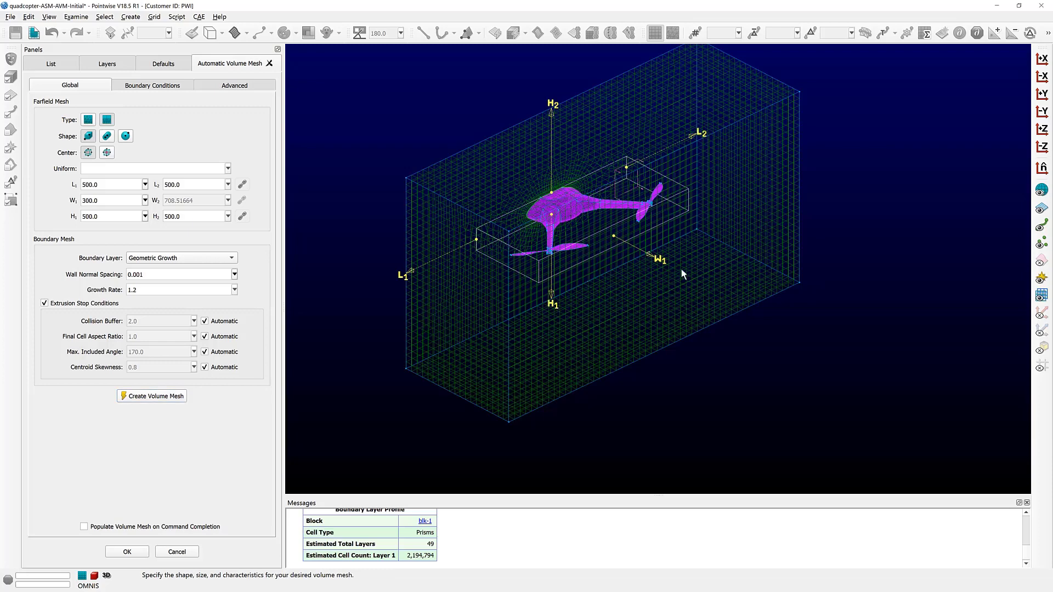
scroll(680, 268, down, 2)
scroll(656, 137, up, 2)
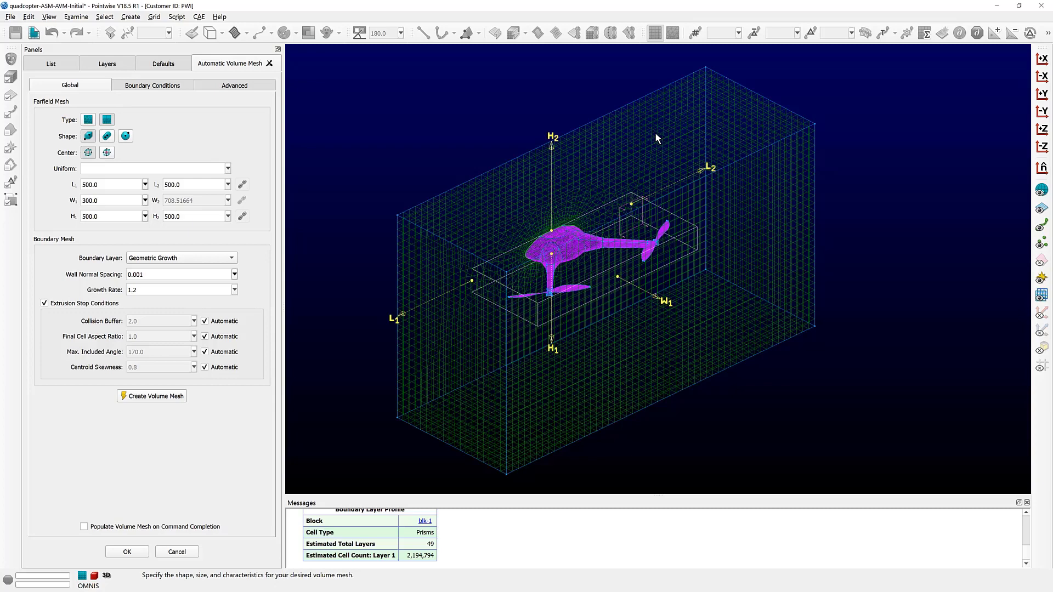
click(84, 527)
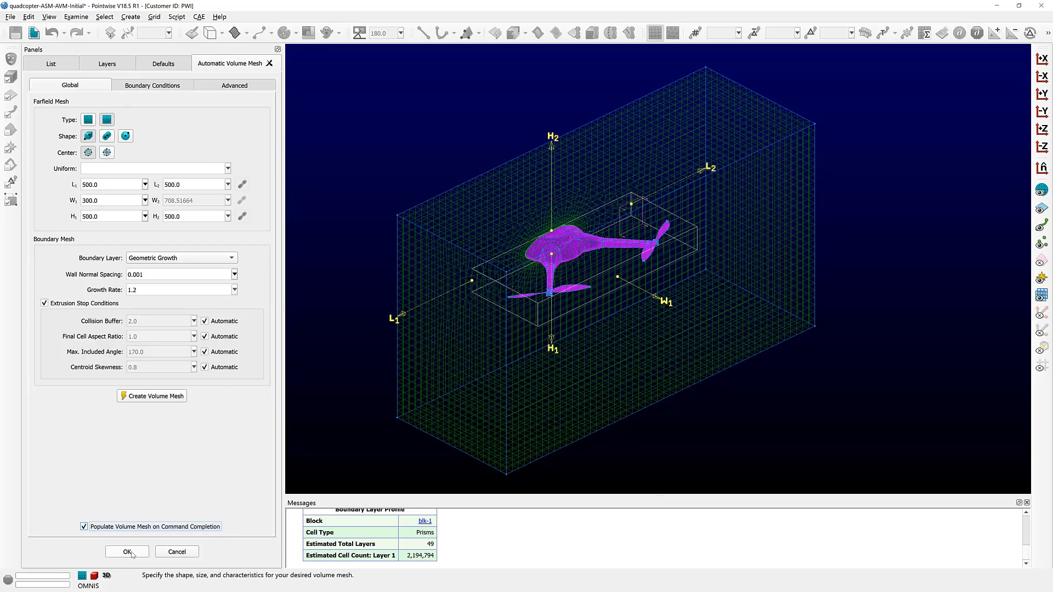
click(127, 551)
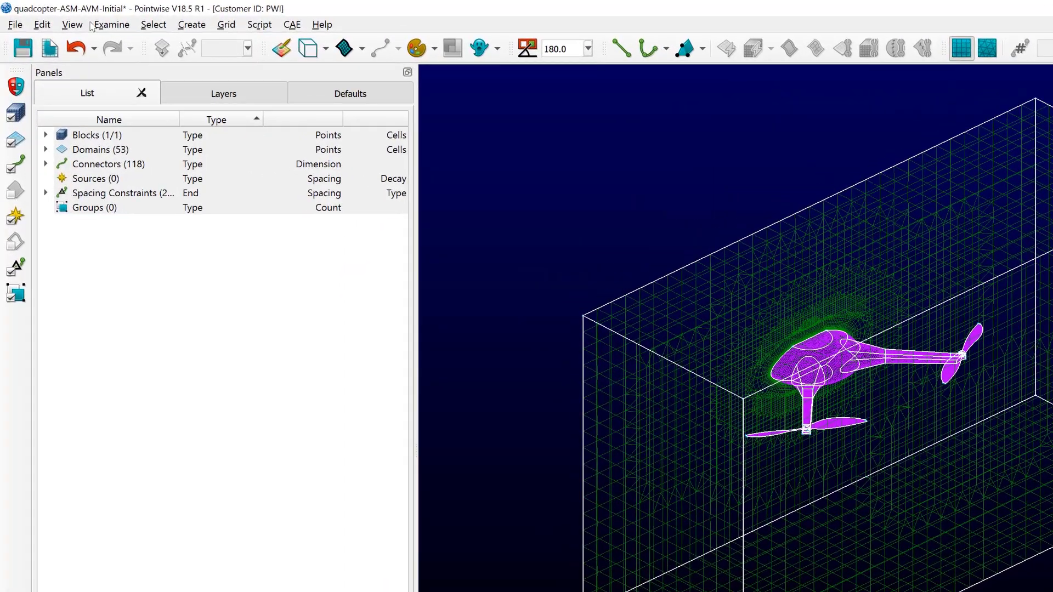
Step: Examine the volume mesh's maximum included angle on an X-direction cut through the propellers
click(73, 16)
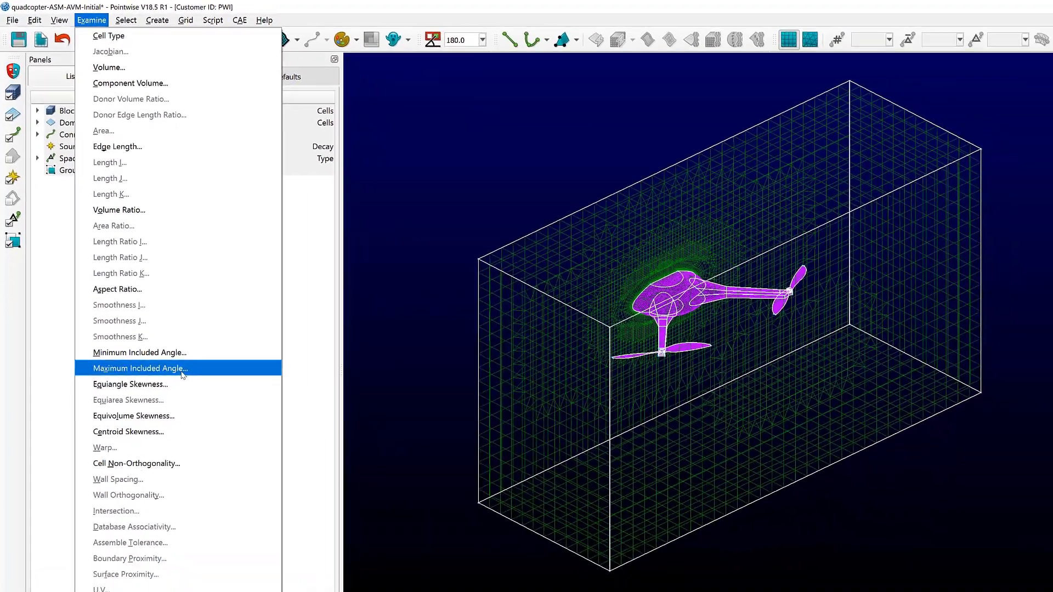
click(222, 453)
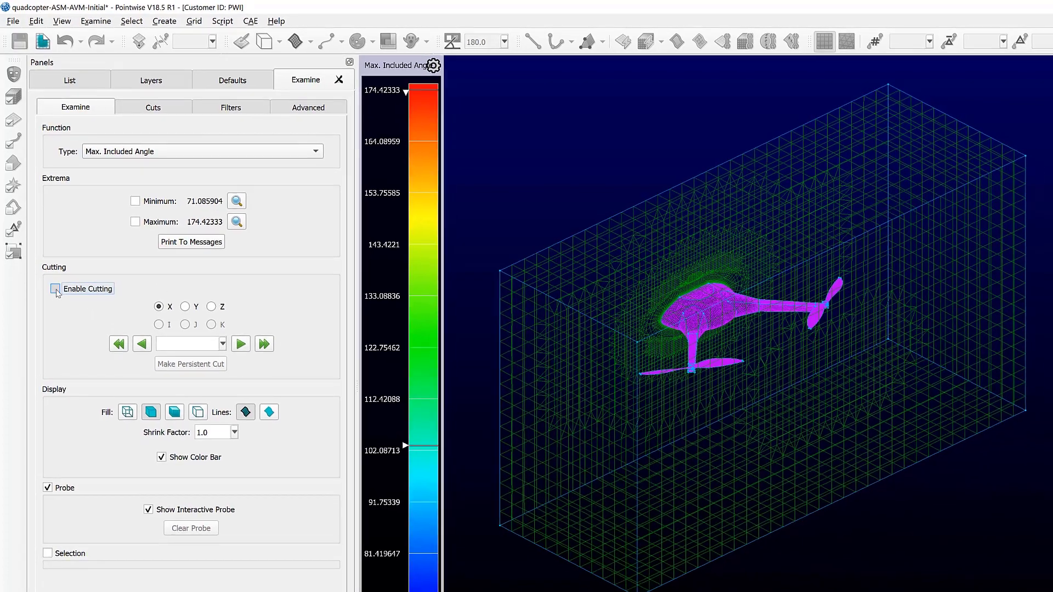
click(56, 294)
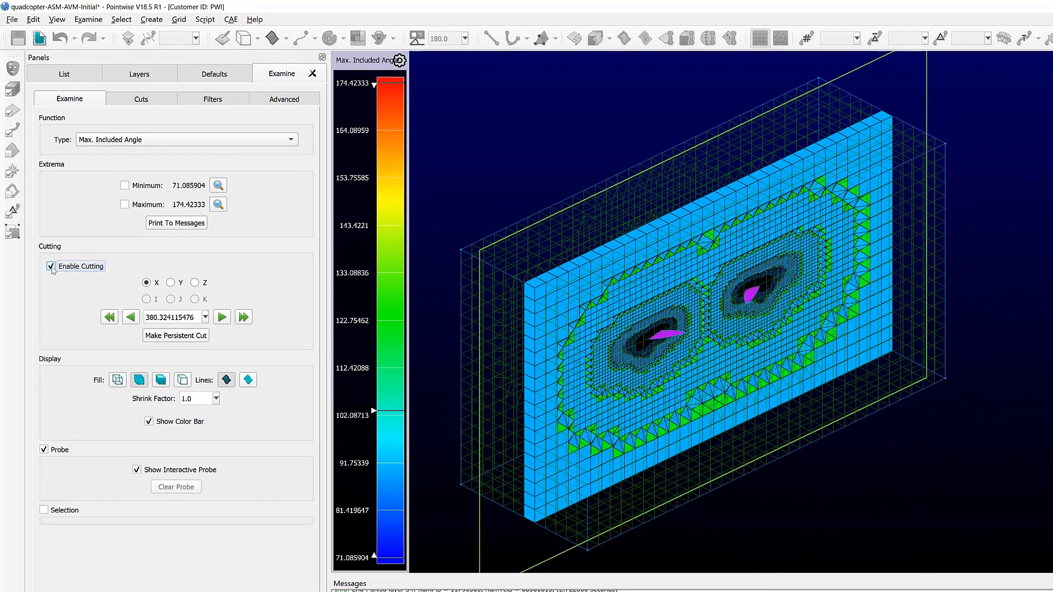
scroll(680, 330, up, 5)
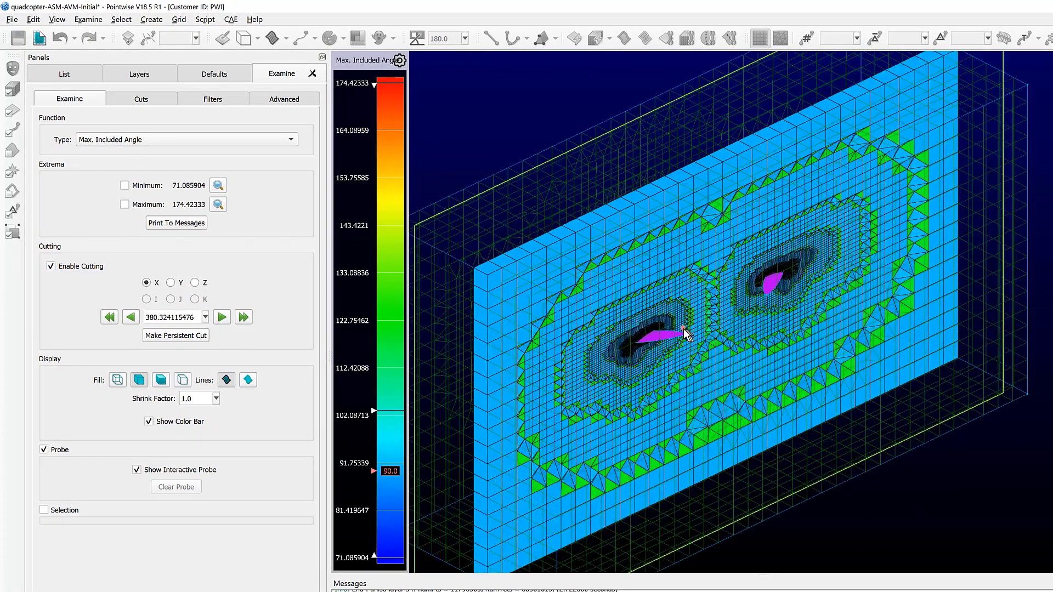
scroll(679, 331, up, 2)
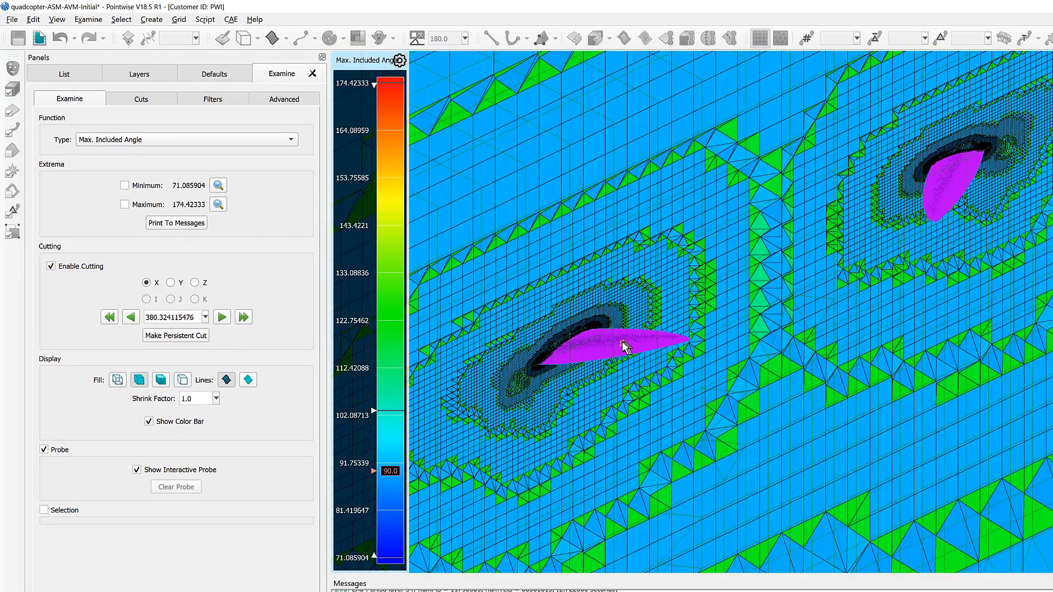
scroll(677, 341, down, 6)
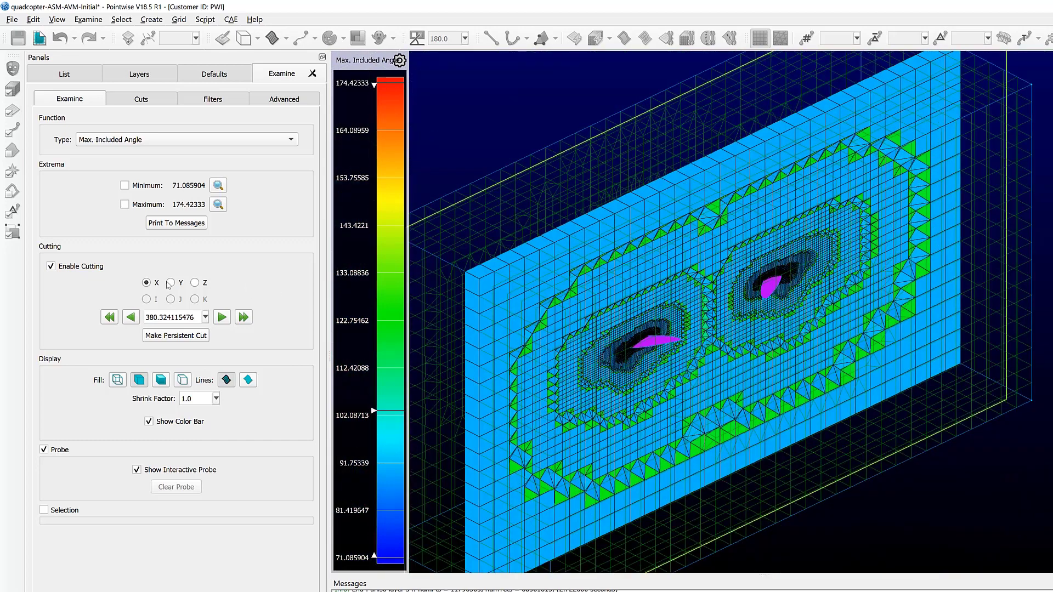
Step: Move the X cut back to about 333.75 and inspect the boundary layer cells around the front propeller blade and its tip
click(131, 317)
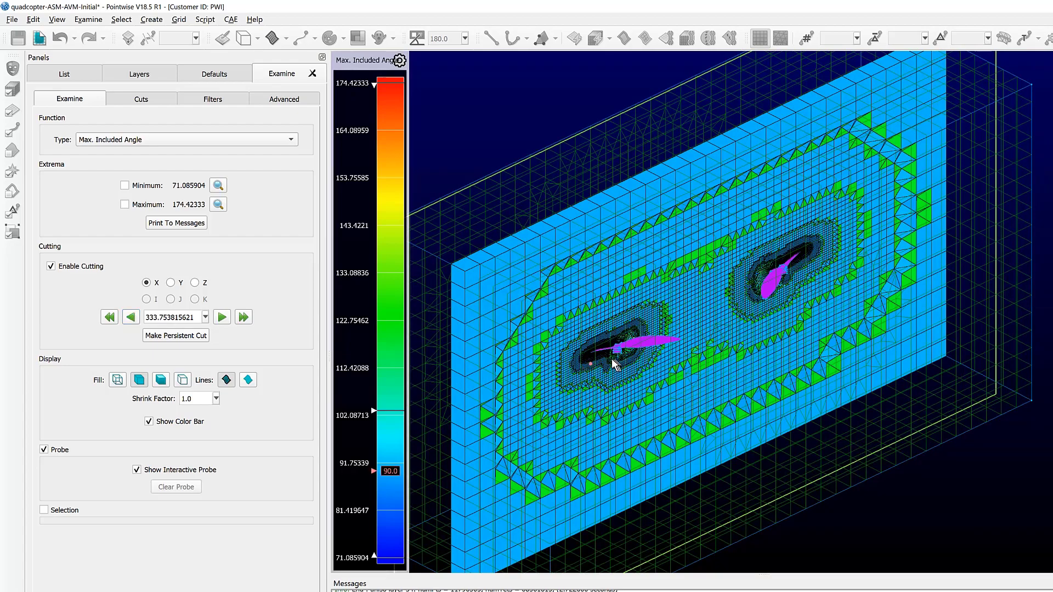
scroll(603, 356, up, 5)
scroll(549, 356, up, 5)
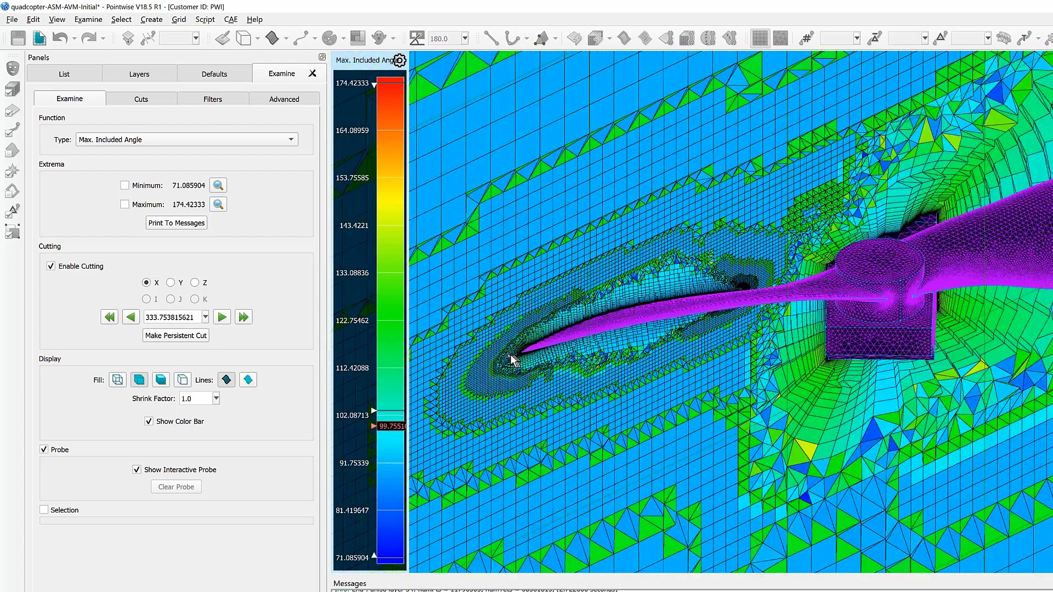
scroll(503, 357, up, 5)
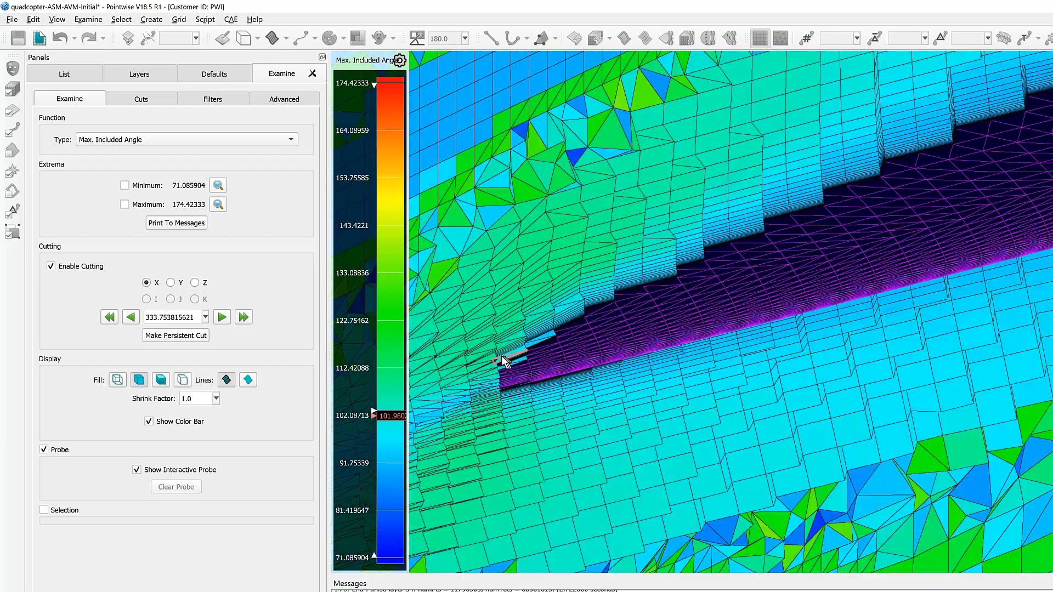
mouse_move(522, 326)
ctrl+right_down()
mouse_move(503, 315)
mouse_move(525, 324)
ctrl+right_up()
scroll(666, 310, up, 3)
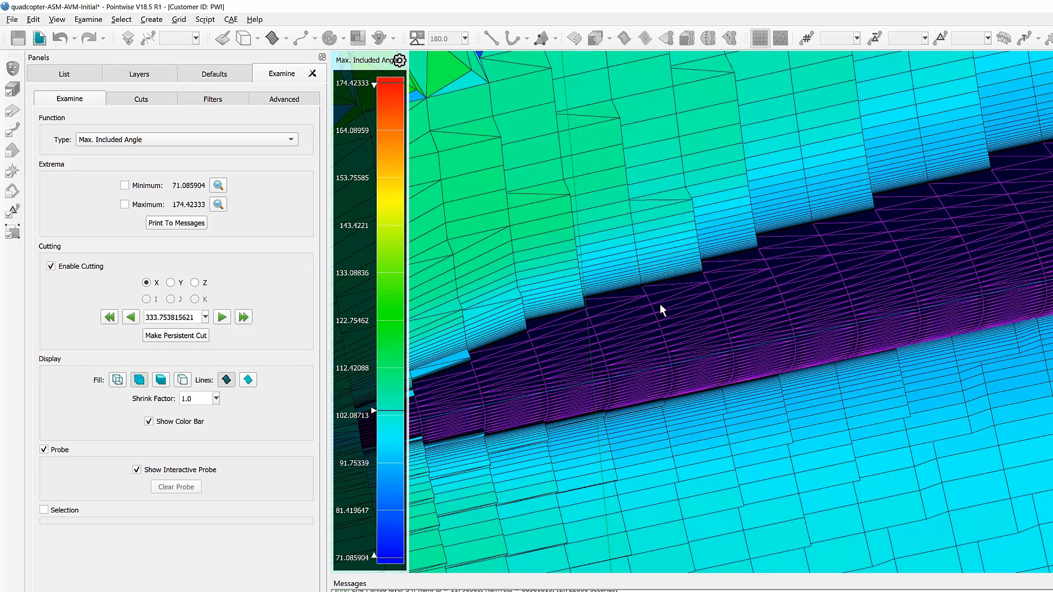
scroll(660, 305, down, 2)
scroll(660, 305, down, 1)
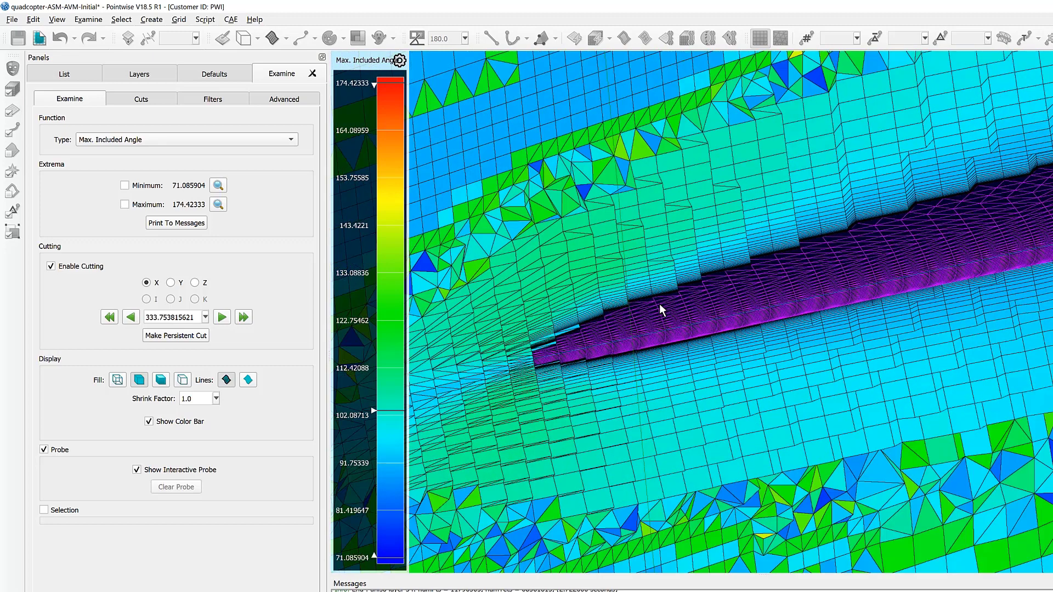
scroll(657, 311, down, 5)
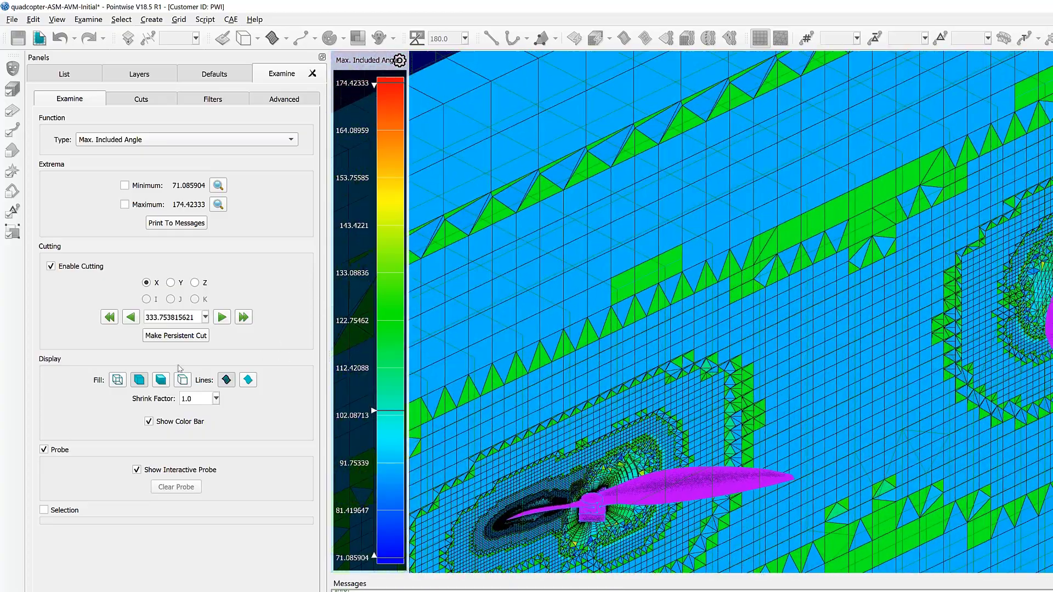
Step: Turn off the cutting plane and end the maximum included angle examination
click(51, 267)
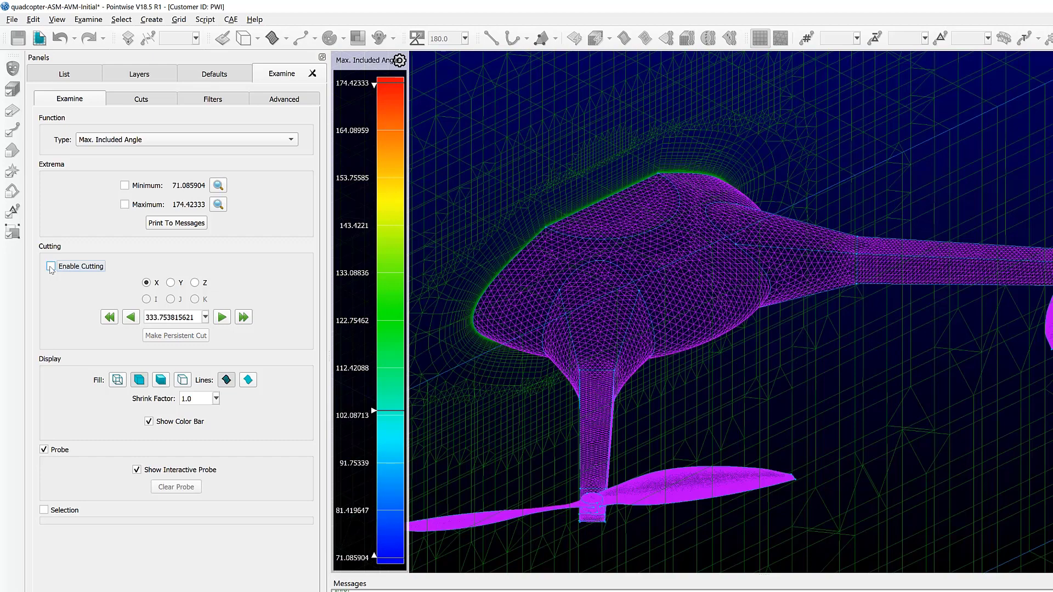
scroll(778, 291, down, 5)
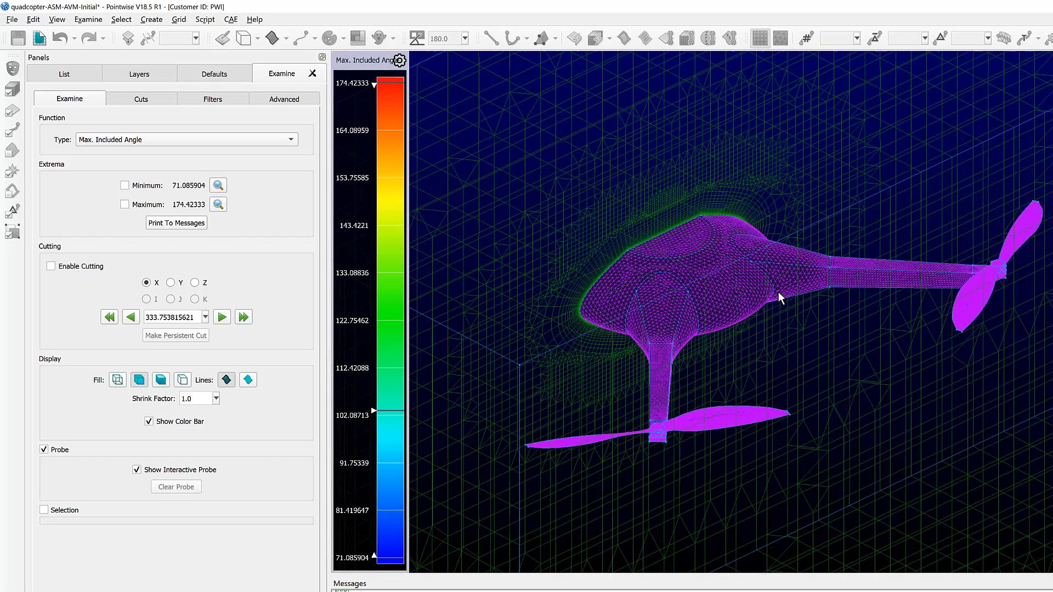
scroll(778, 292, down, 5)
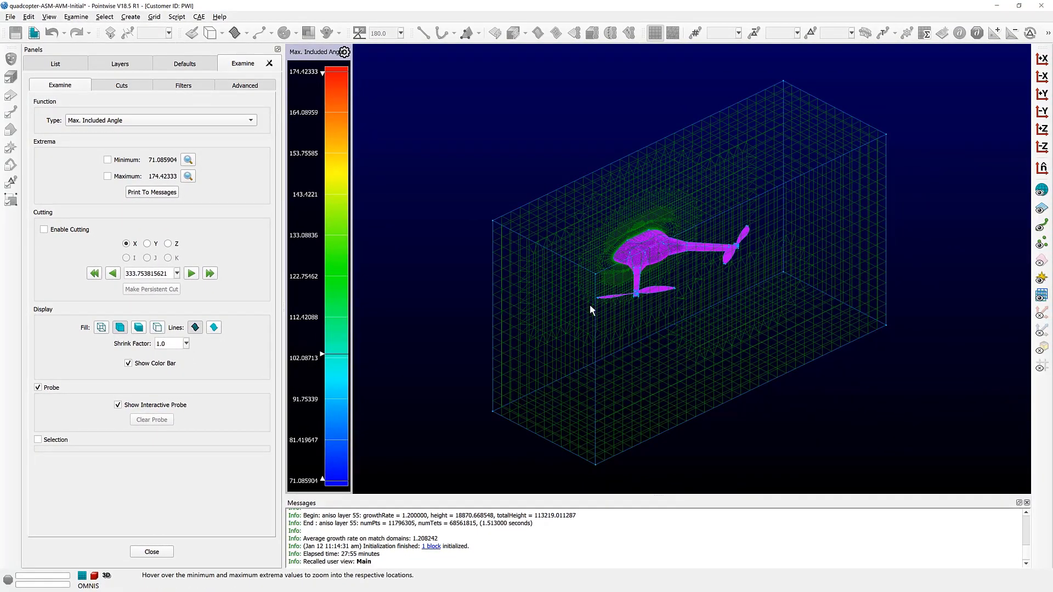
click(152, 552)
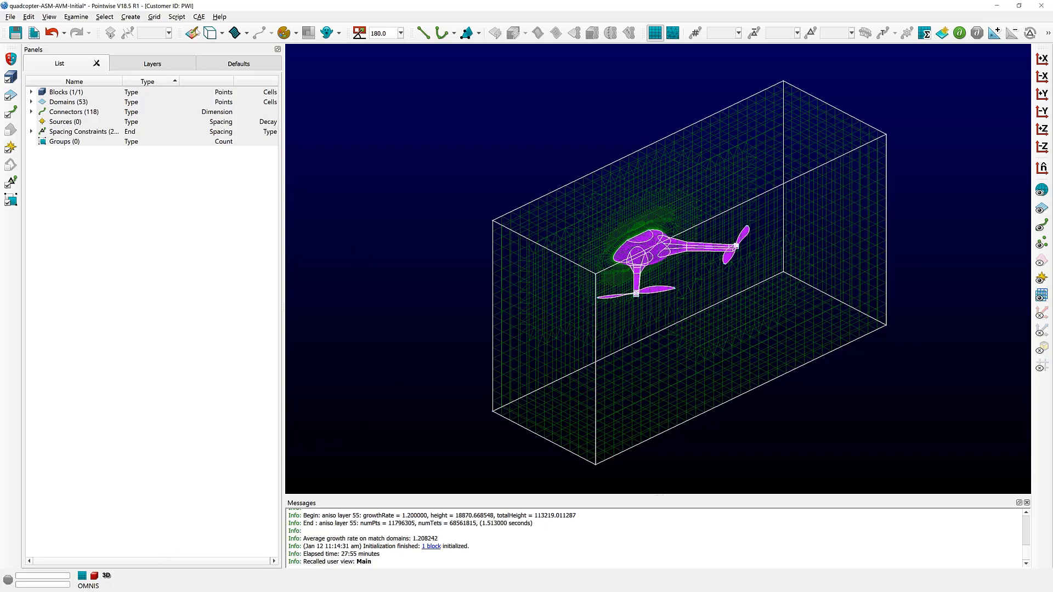
Step: Enable smoothing in the volume block's solver attributes with a cost angle threshold of 170
click(155, 17)
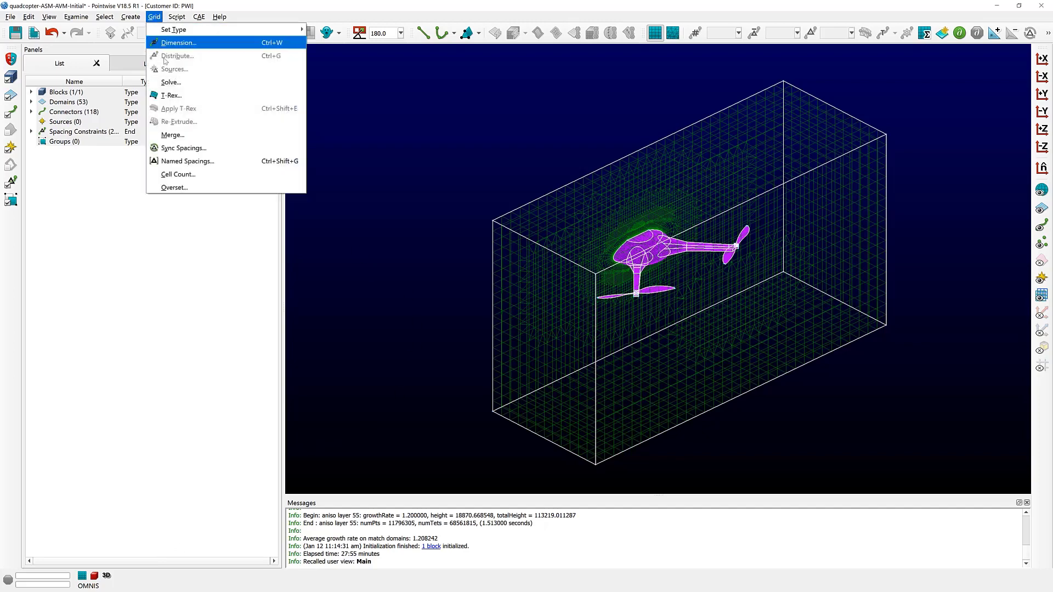
click(173, 82)
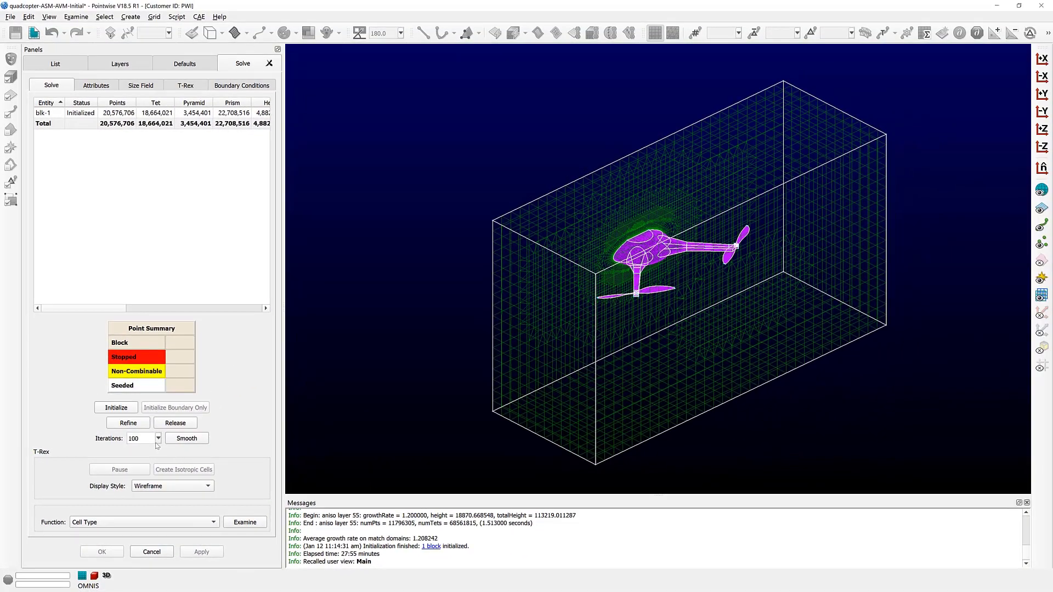
click(91, 86)
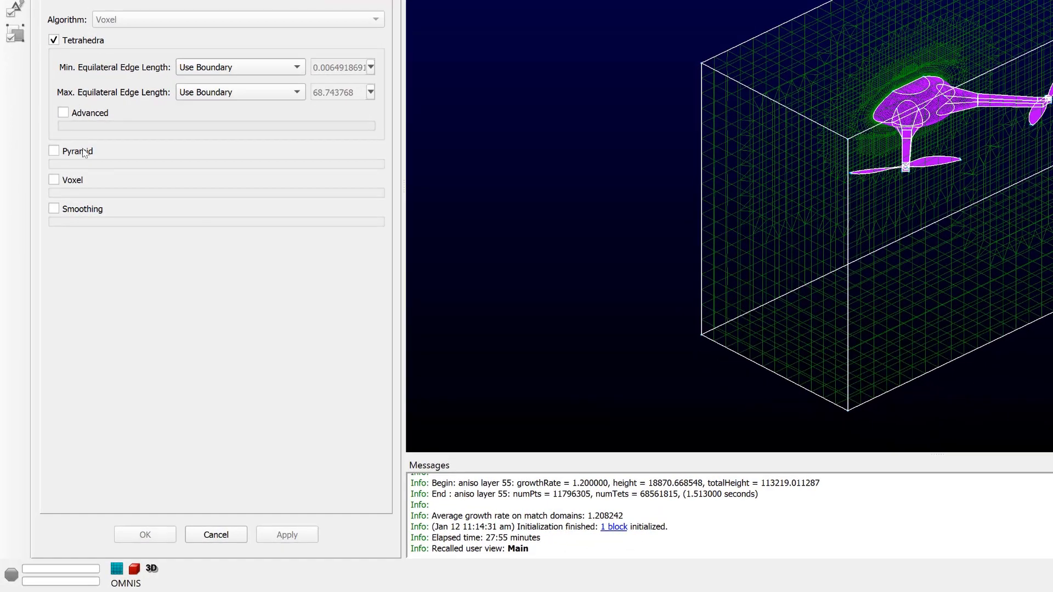
click(53, 210)
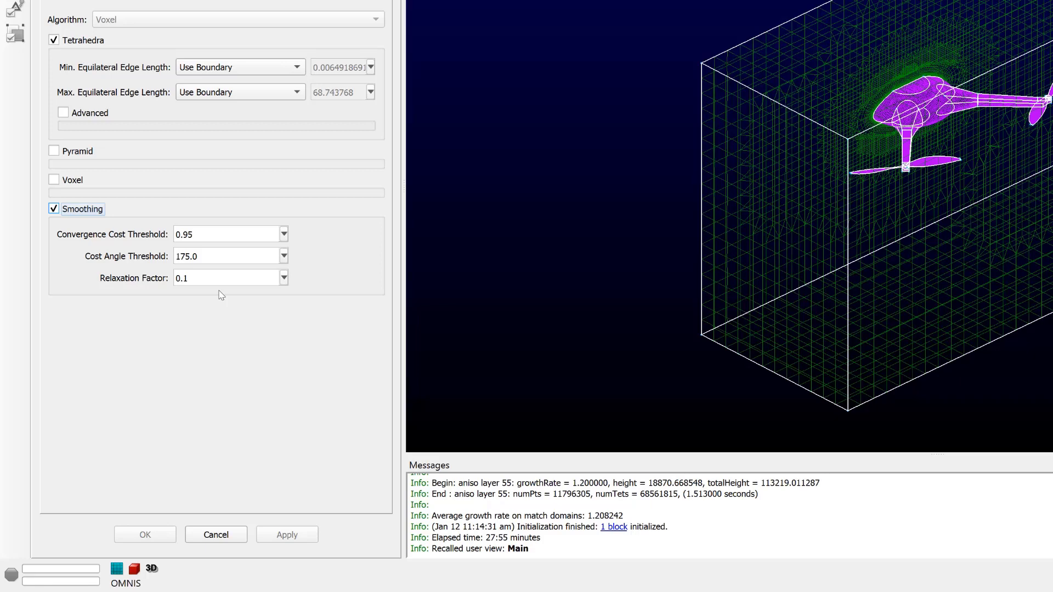
click(222, 258)
key(Left)
key(shift+Left)
text(0)
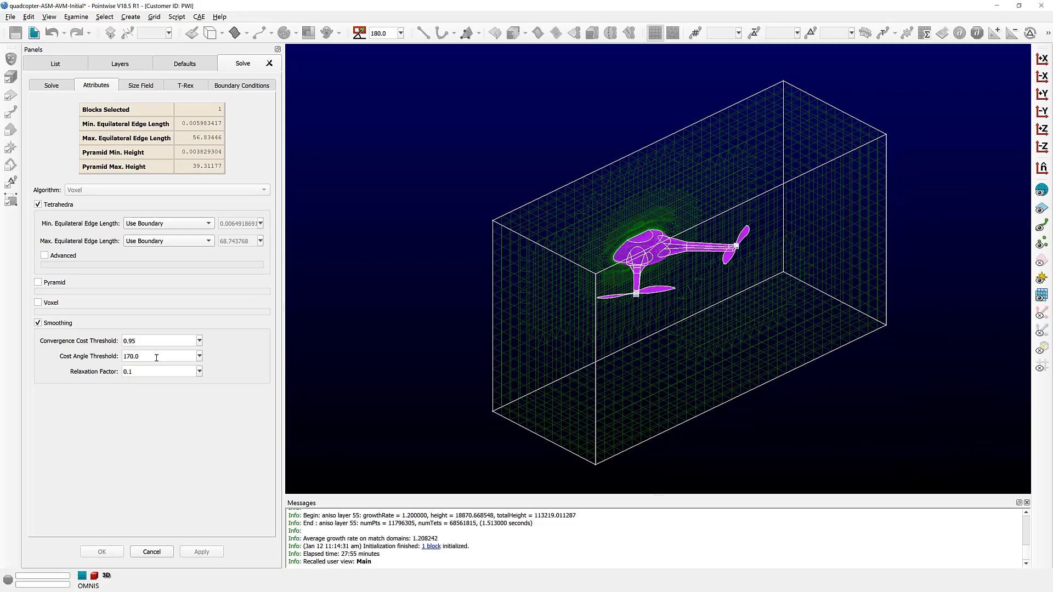
double_click(157, 357)
Step: Run smoothing on the volume block with the iteration limit at 100
click(54, 89)
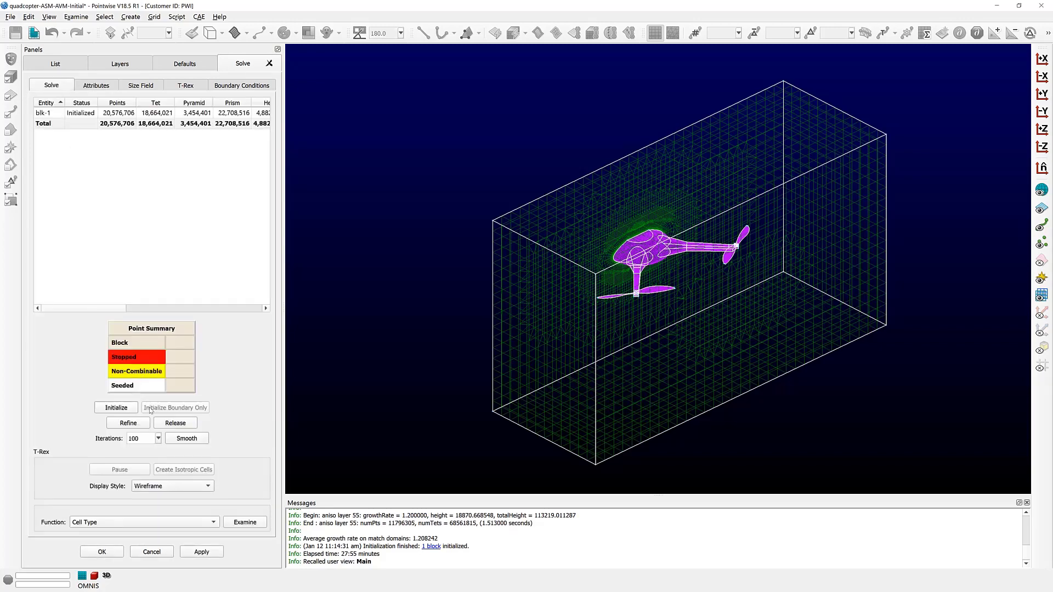
click(187, 439)
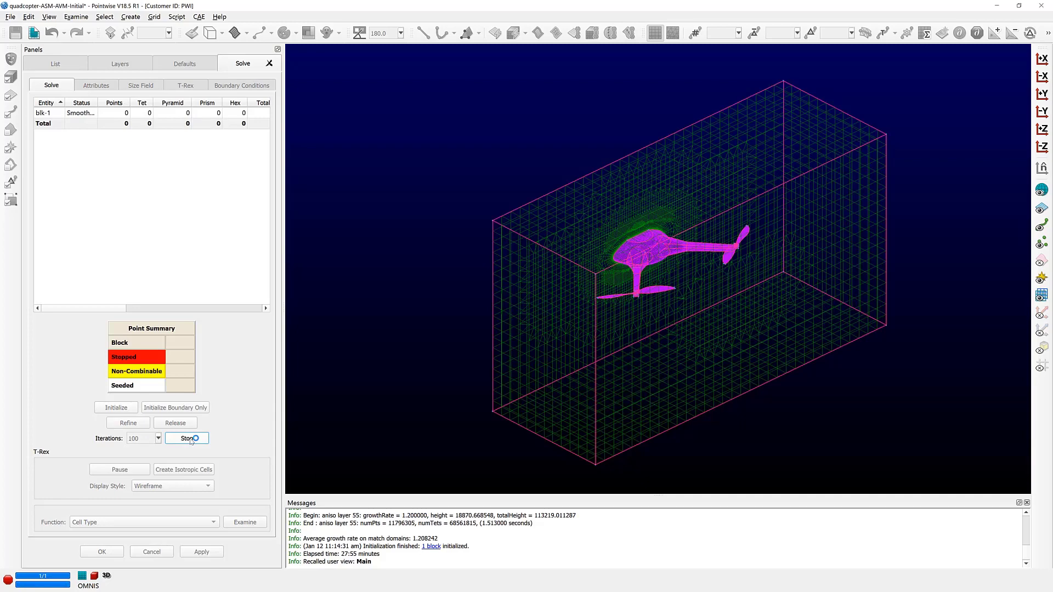
click(191, 438)
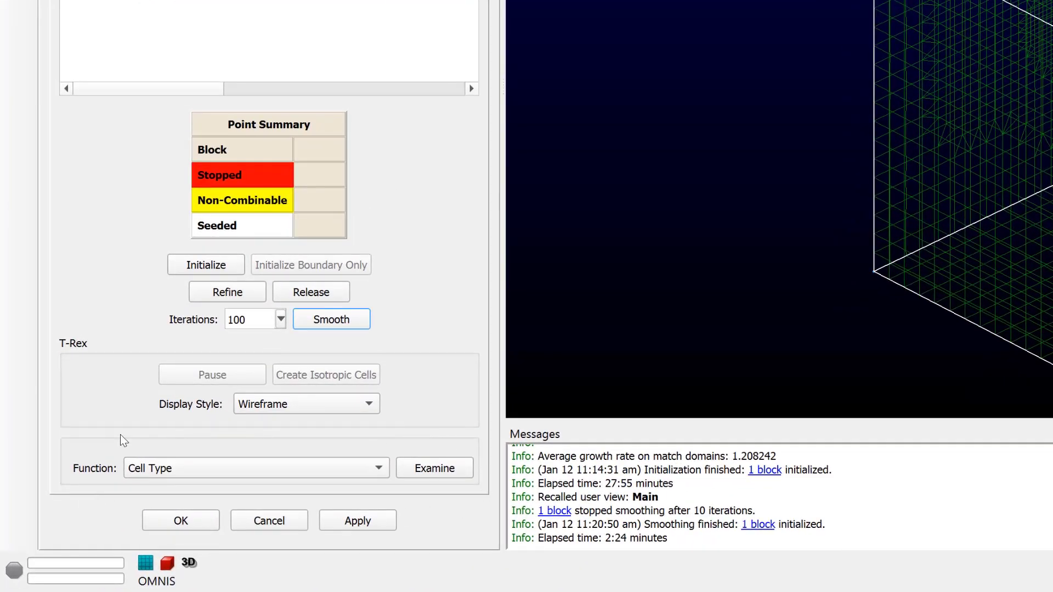
Step: Examine the smoothed block's maximum included angle, and accept the smoothed volume mesh
click(173, 469)
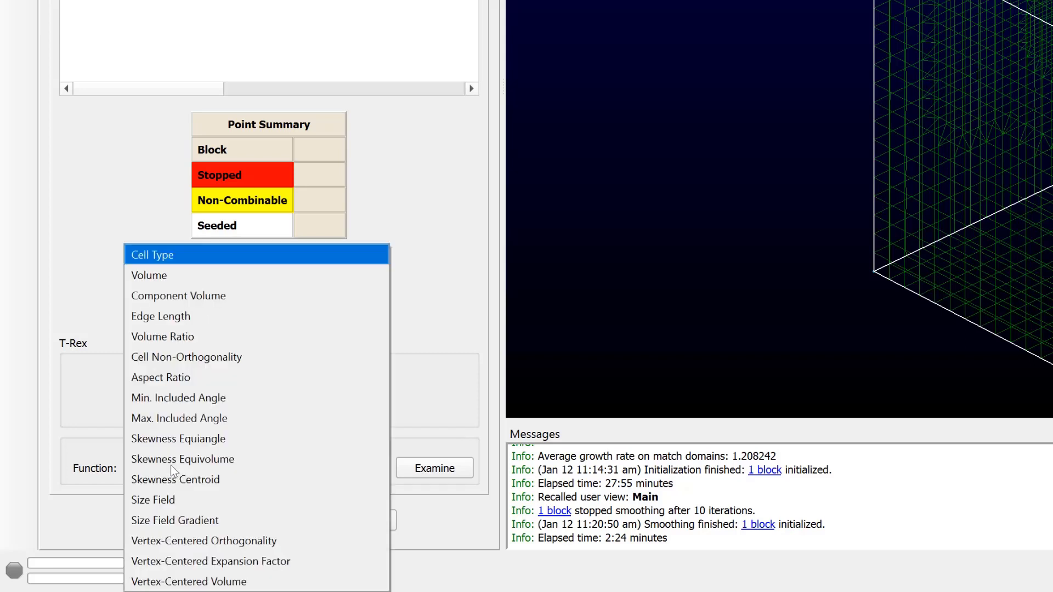
click(174, 425)
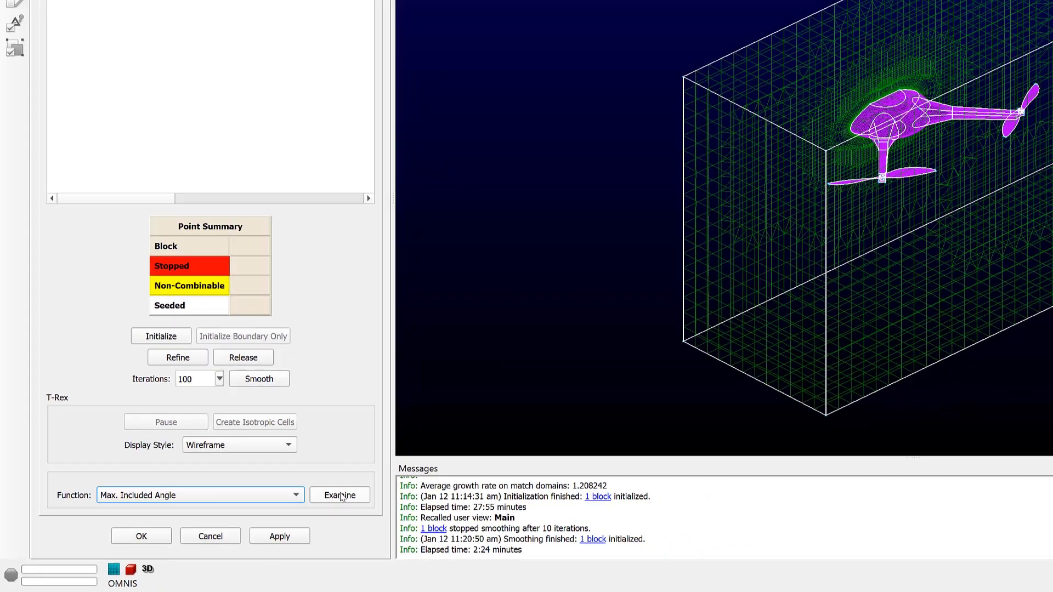
click(340, 496)
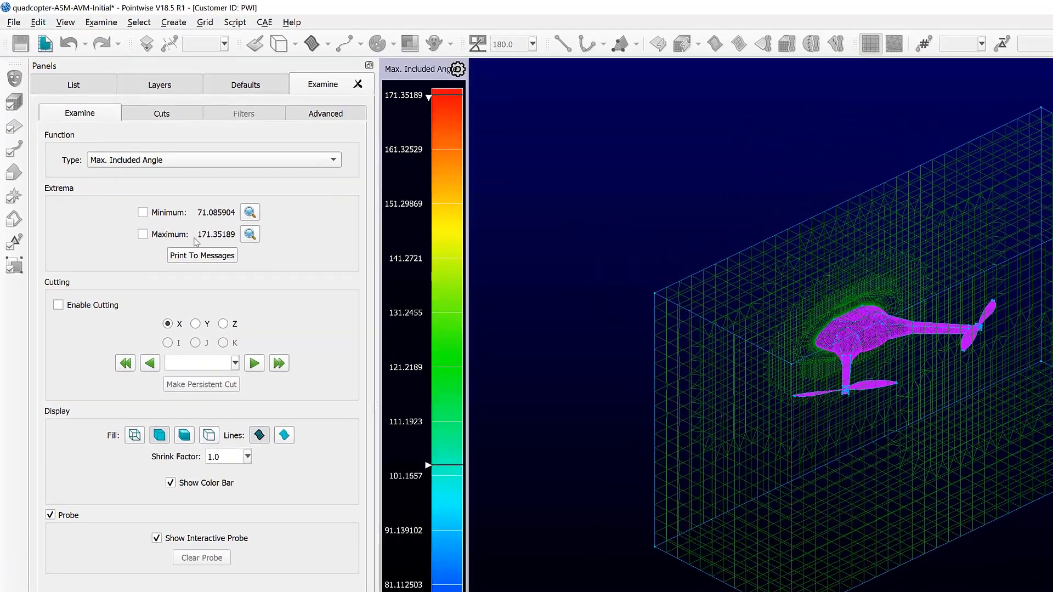
mouse_move(142, 178)
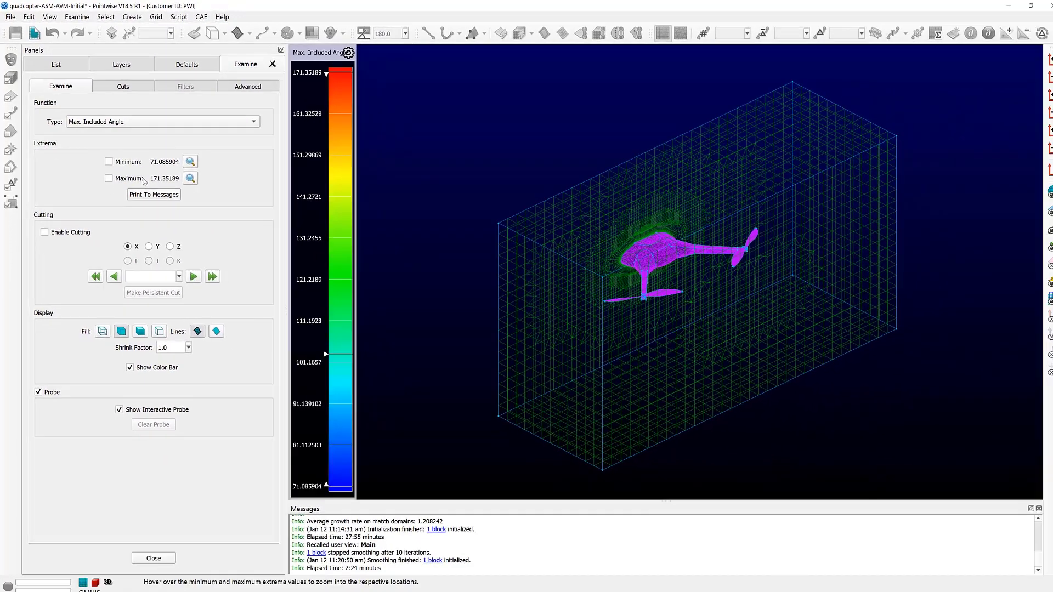
click(161, 550)
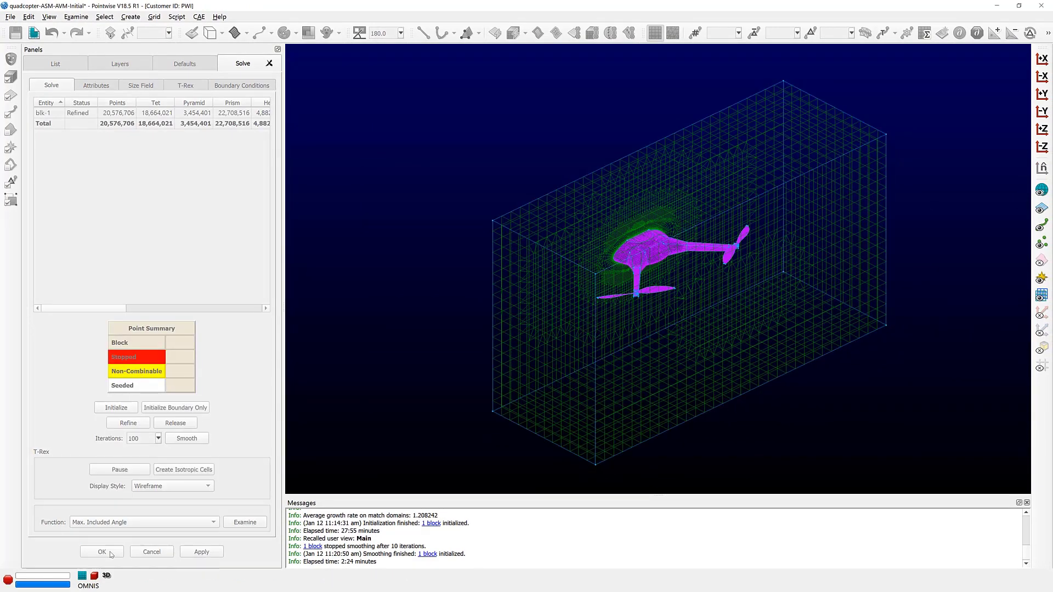
click(111, 554)
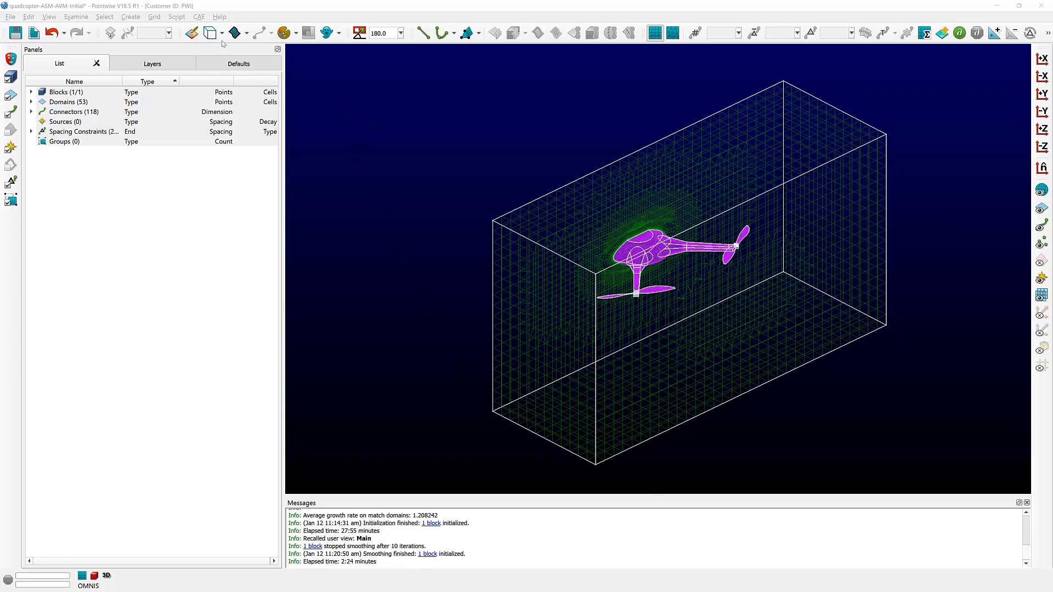
Step: Create a boundary condition named Farfield and set its CAE type to Farfield
click(199, 17)
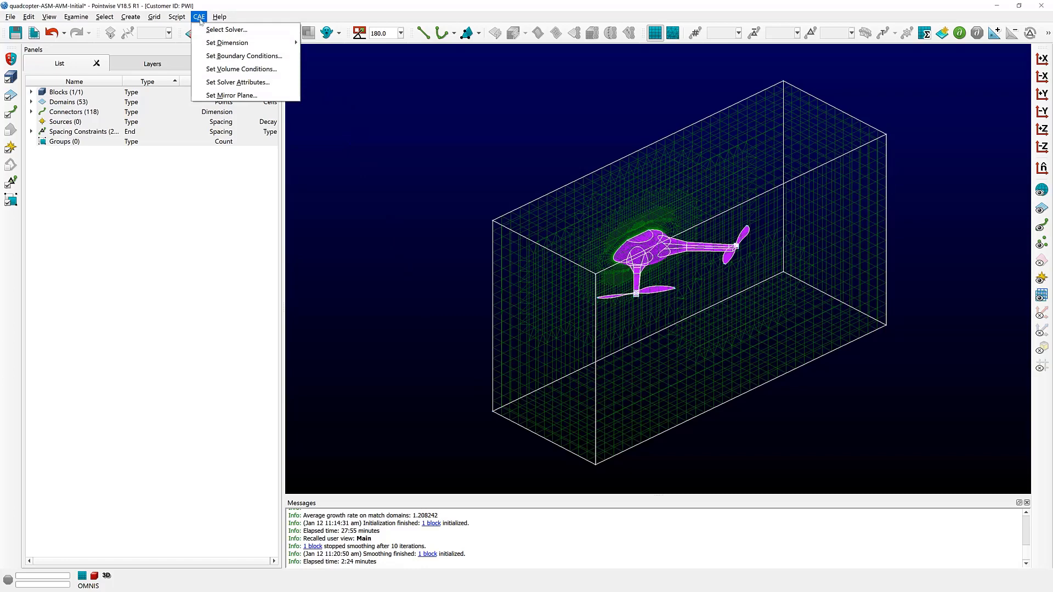
click(227, 56)
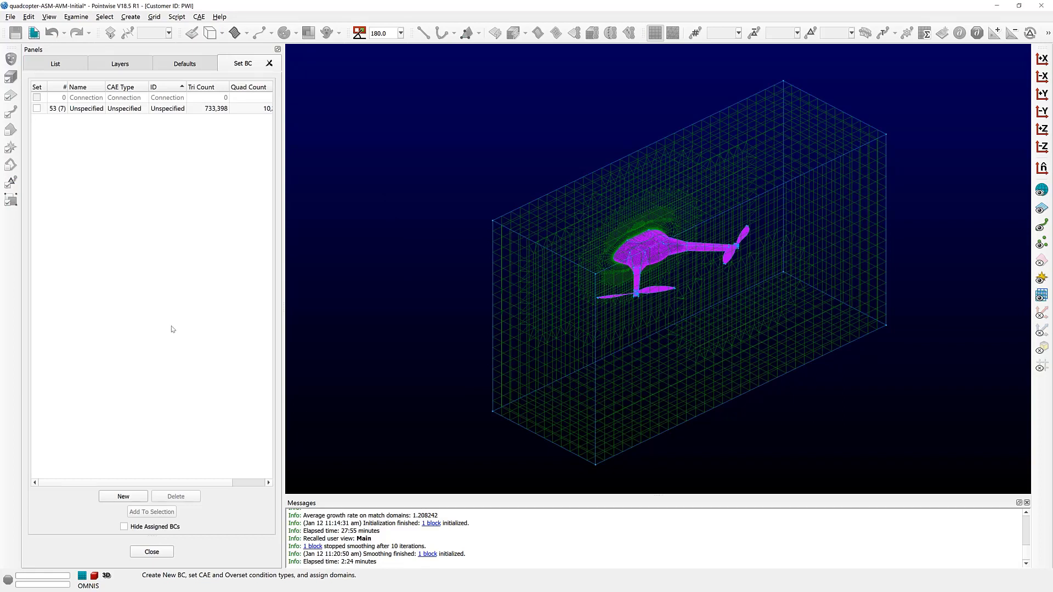
click(134, 497)
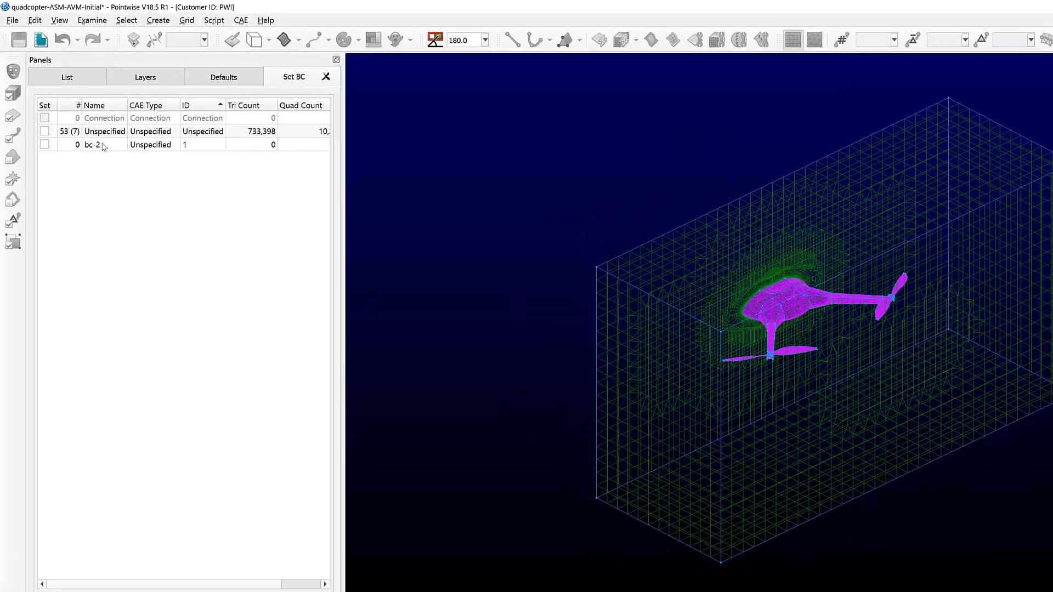
double_click(82, 119)
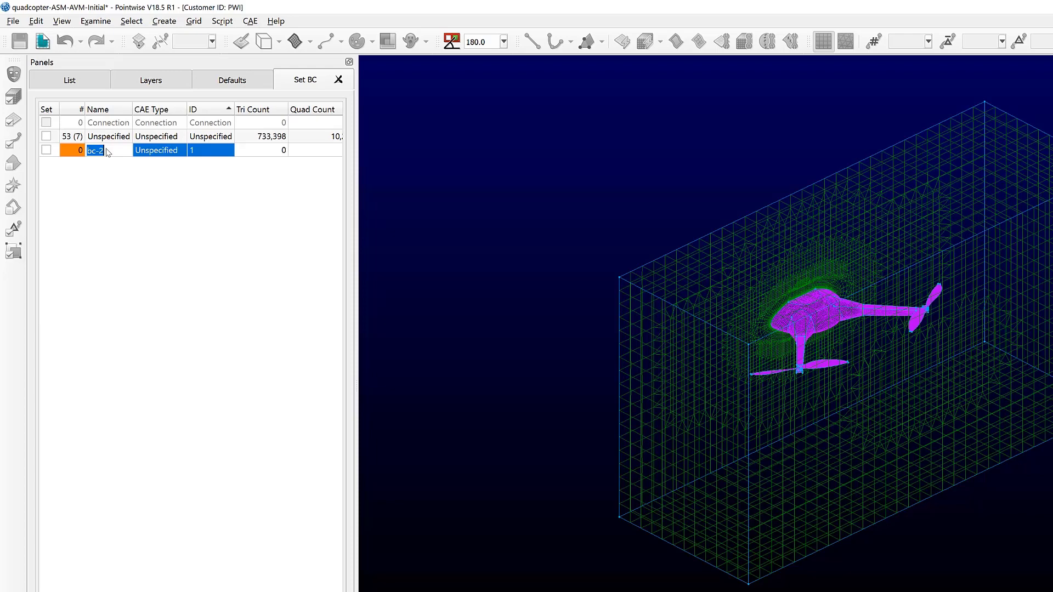
text(Far)
text(field)
key(Return)
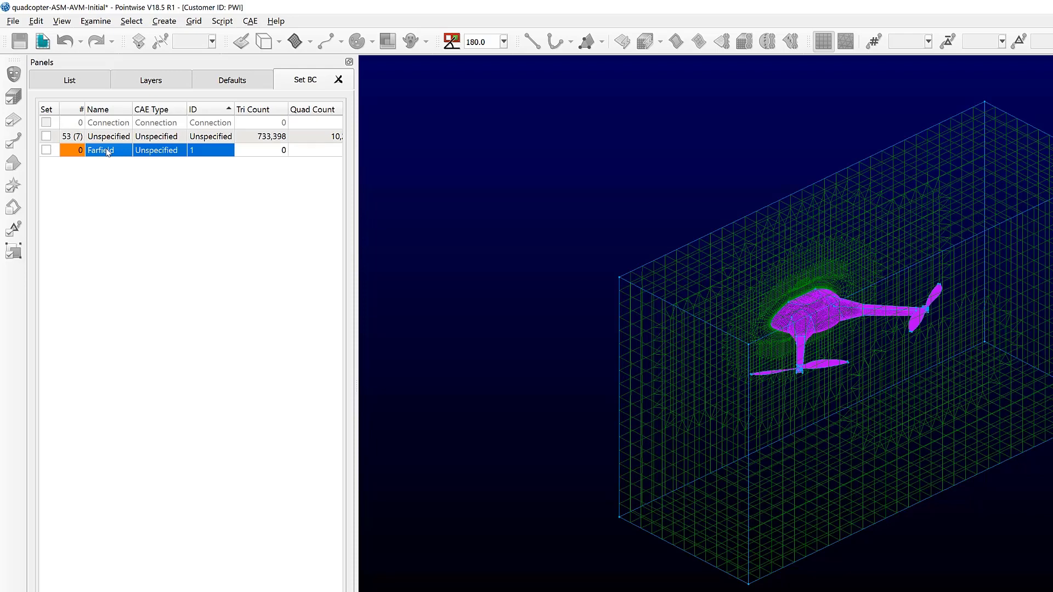
click(157, 155)
click(157, 151)
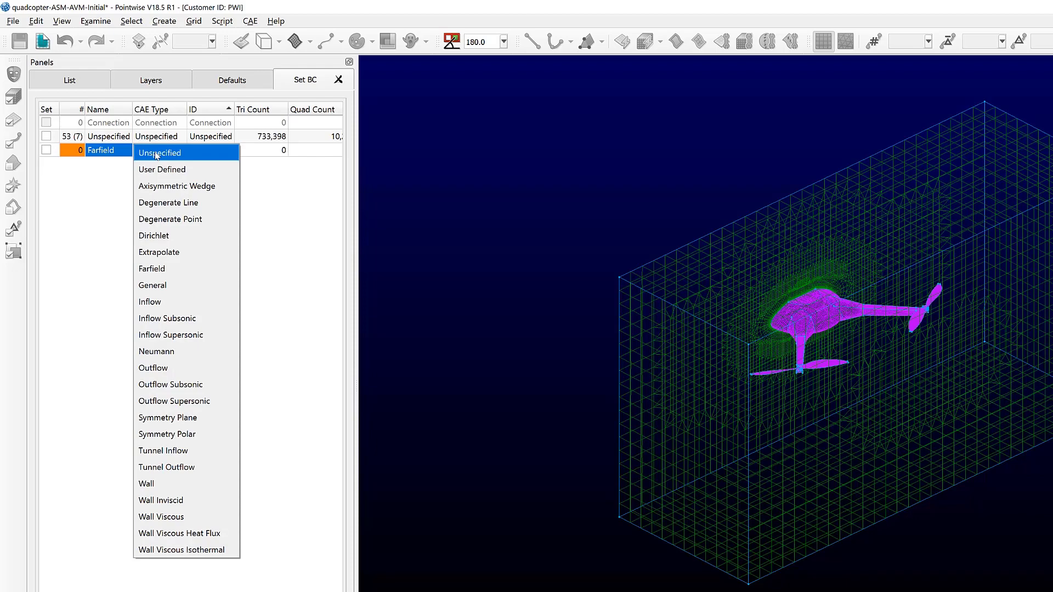
click(189, 274)
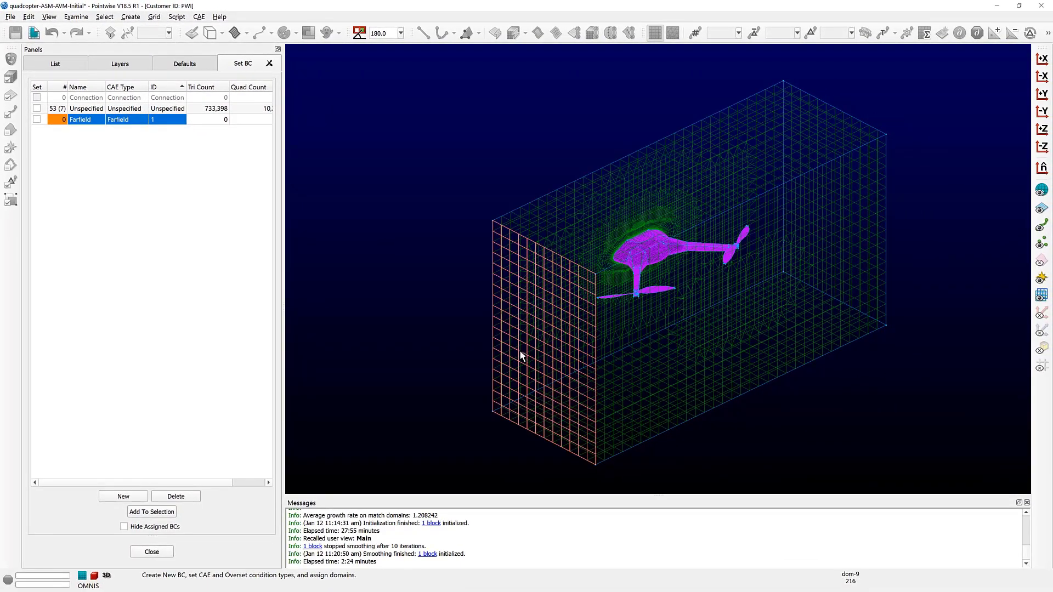
Step: Assign the five outer box domains, excluding the symmetry side, to the Farfield boundary condition and check the assignment
click(520, 352)
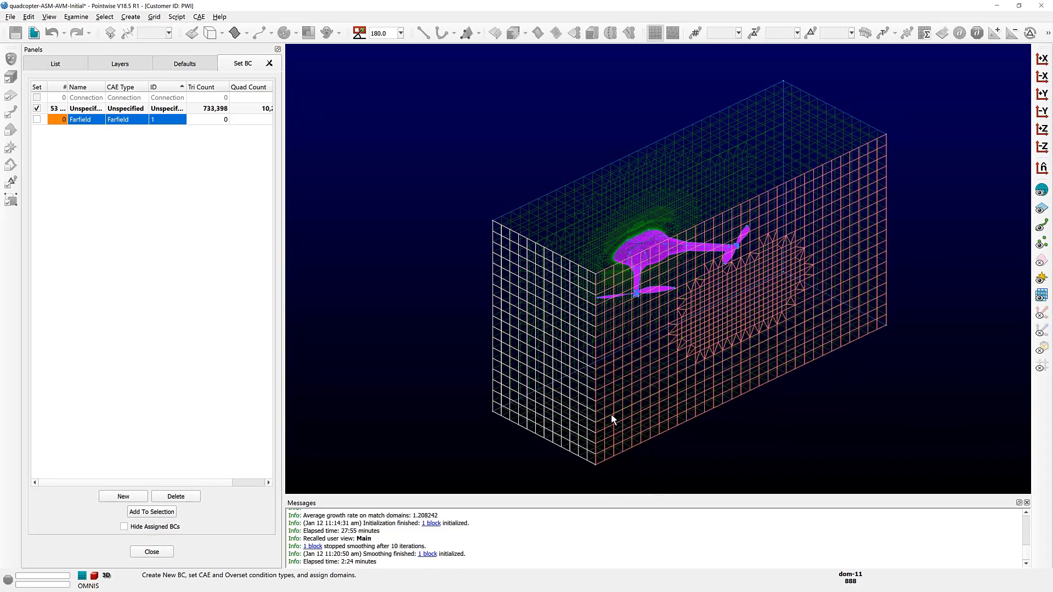
click(612, 416)
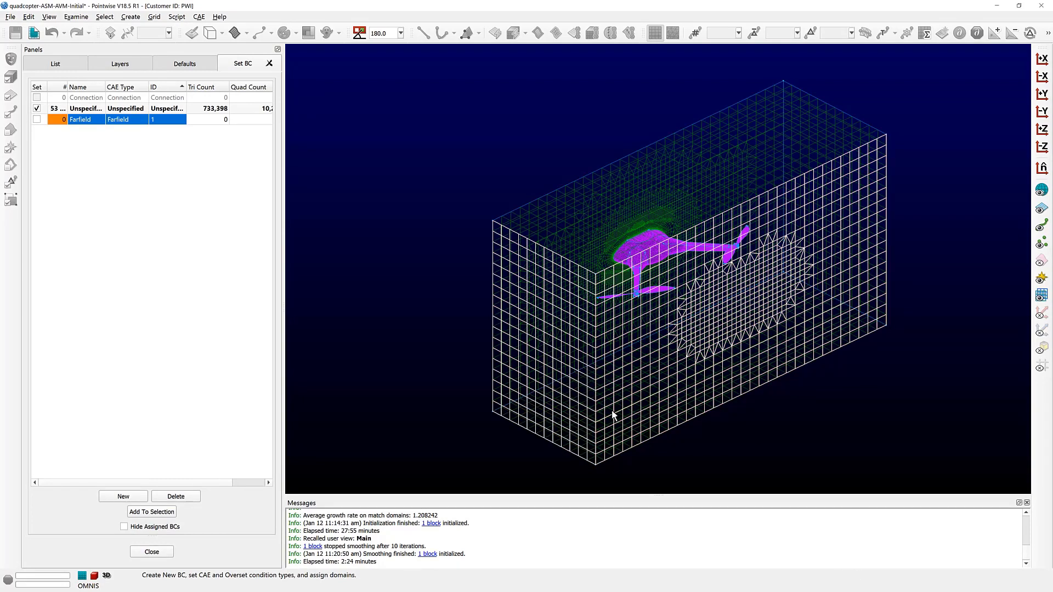
click(612, 415)
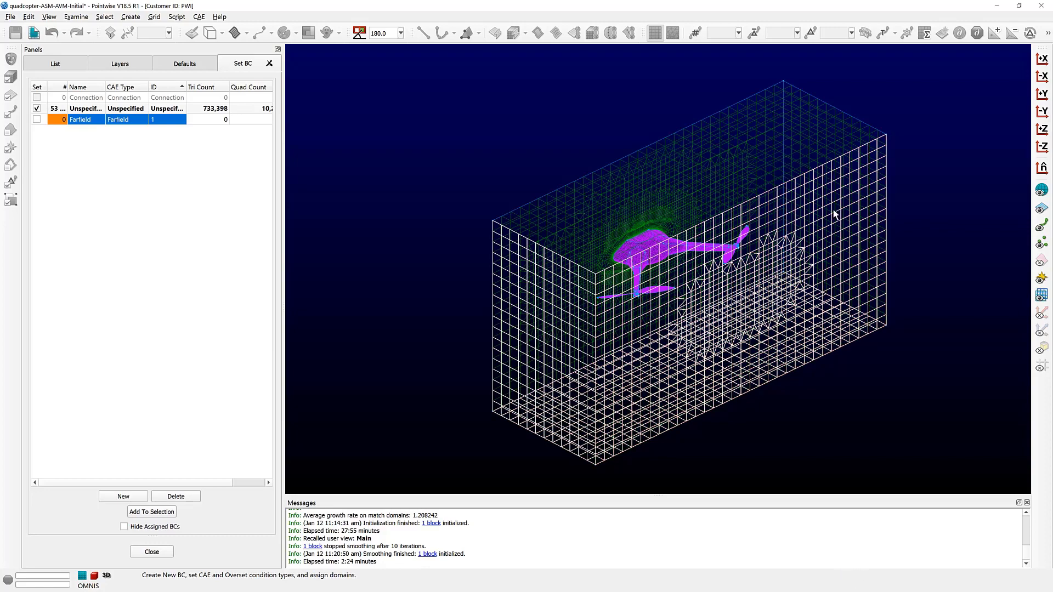
click(853, 193)
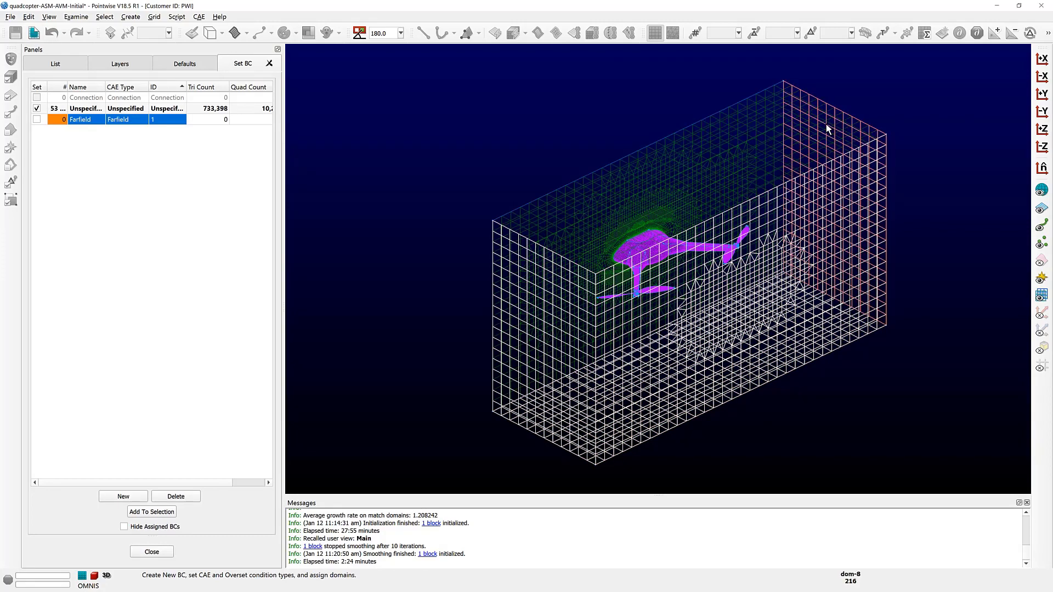
click(782, 117)
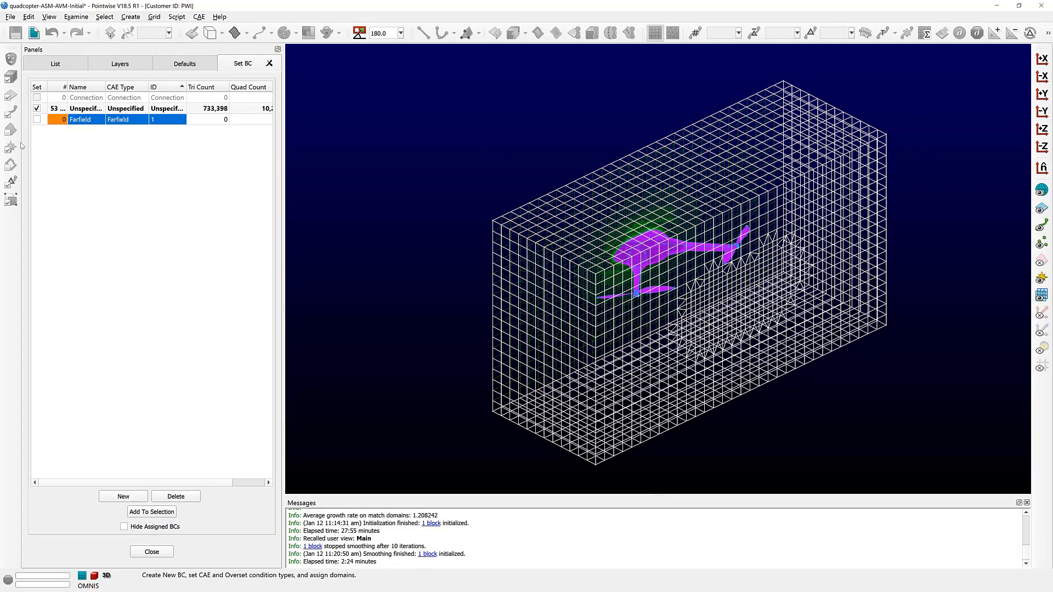
click(37, 120)
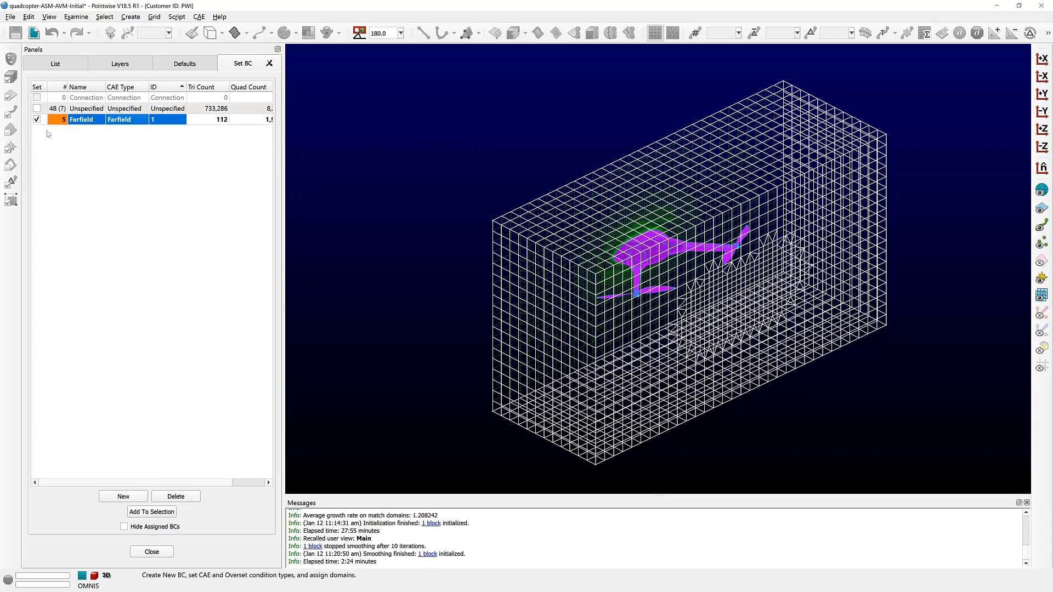
click(89, 120)
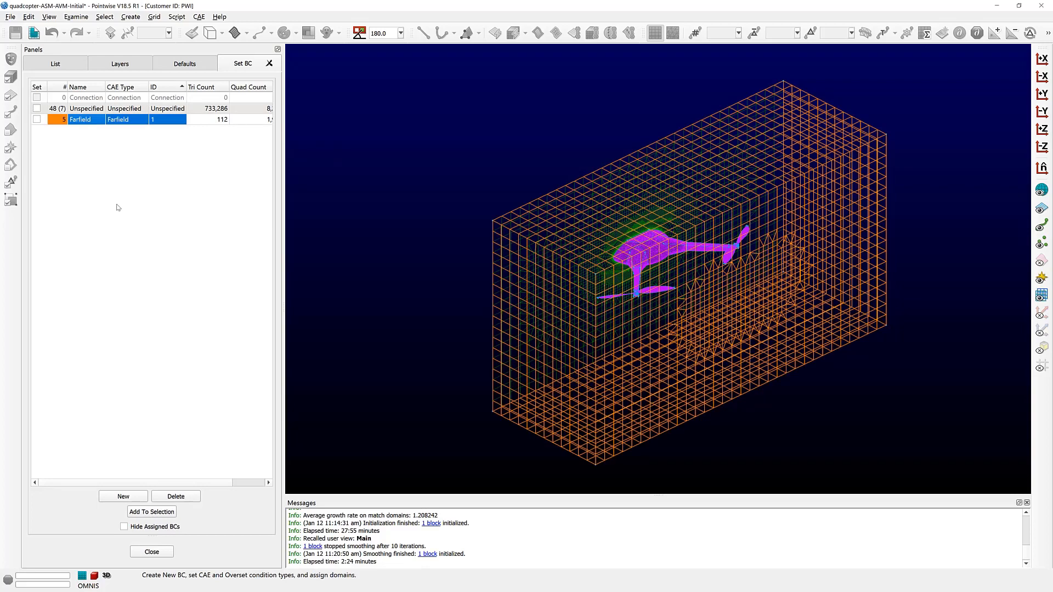
click(117, 207)
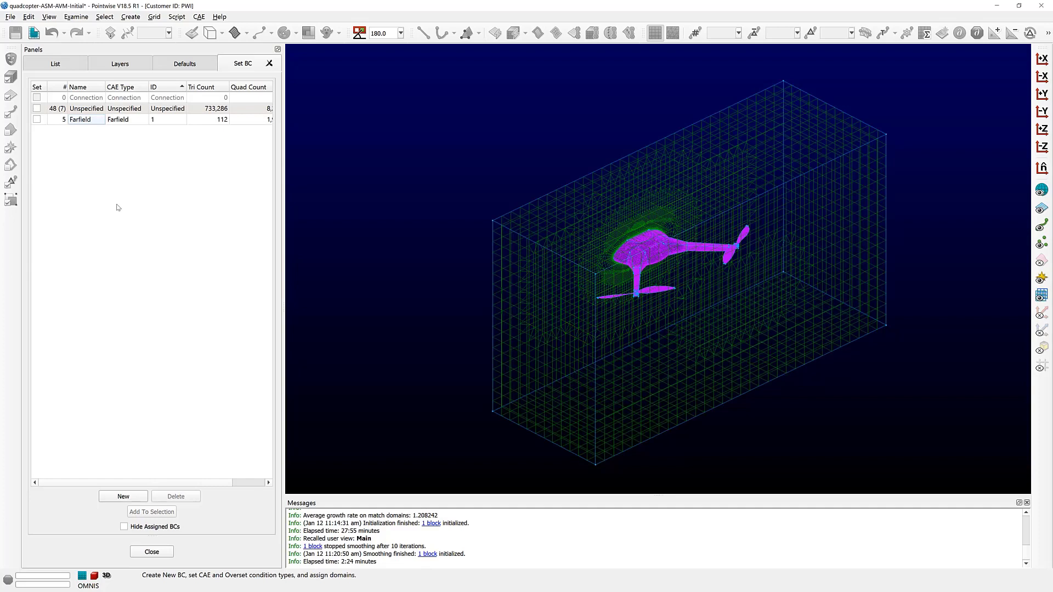
Step: Create a Wall Viscous boundary condition named Quadcopter and assign all the quadcopter surface domains to it
click(123, 496)
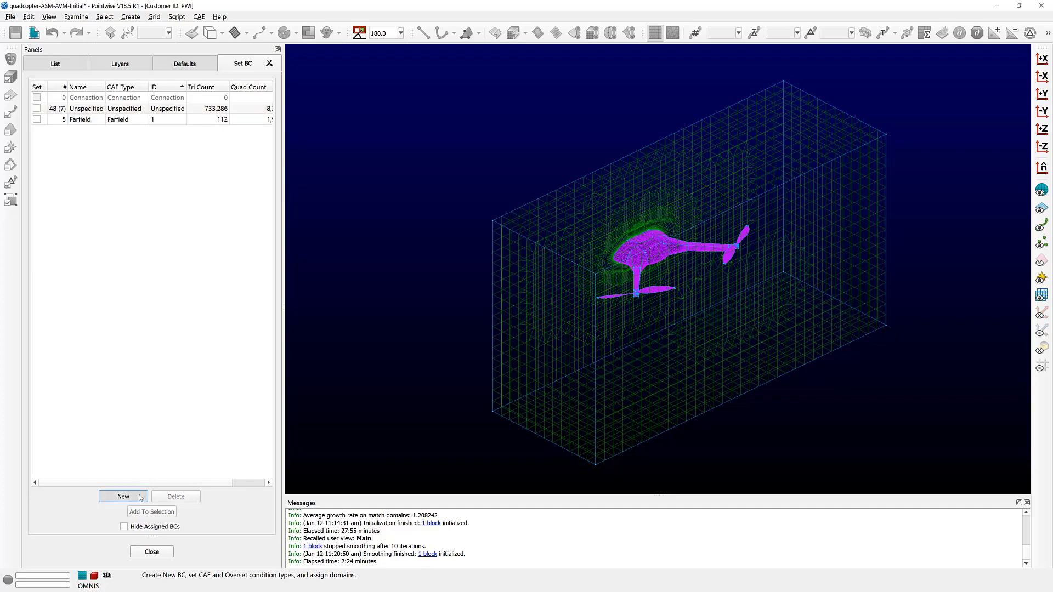
double_click(90, 132)
text(Quadcopter)
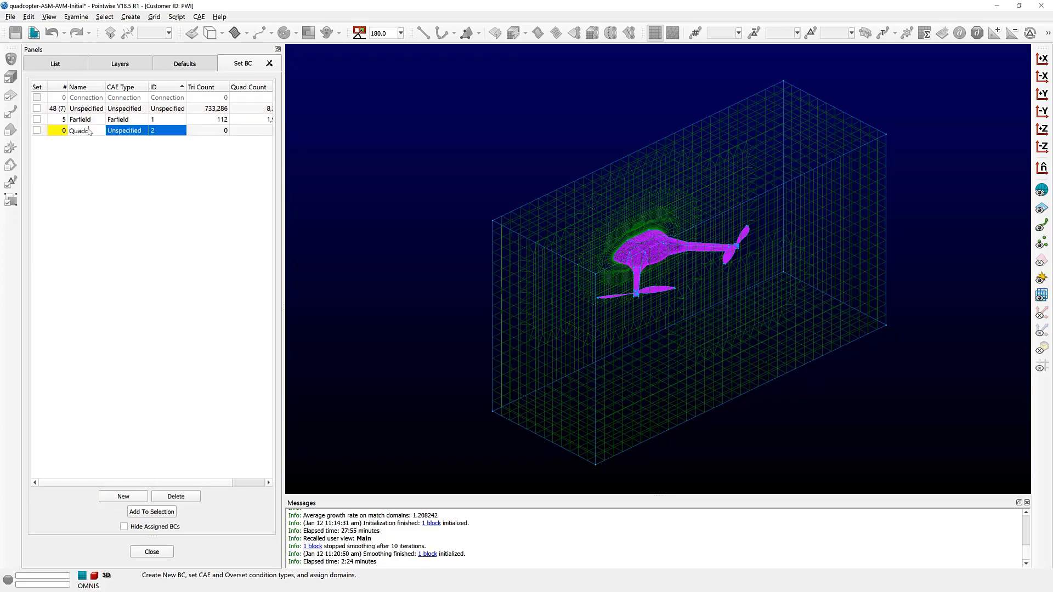
key(Return)
click(140, 130)
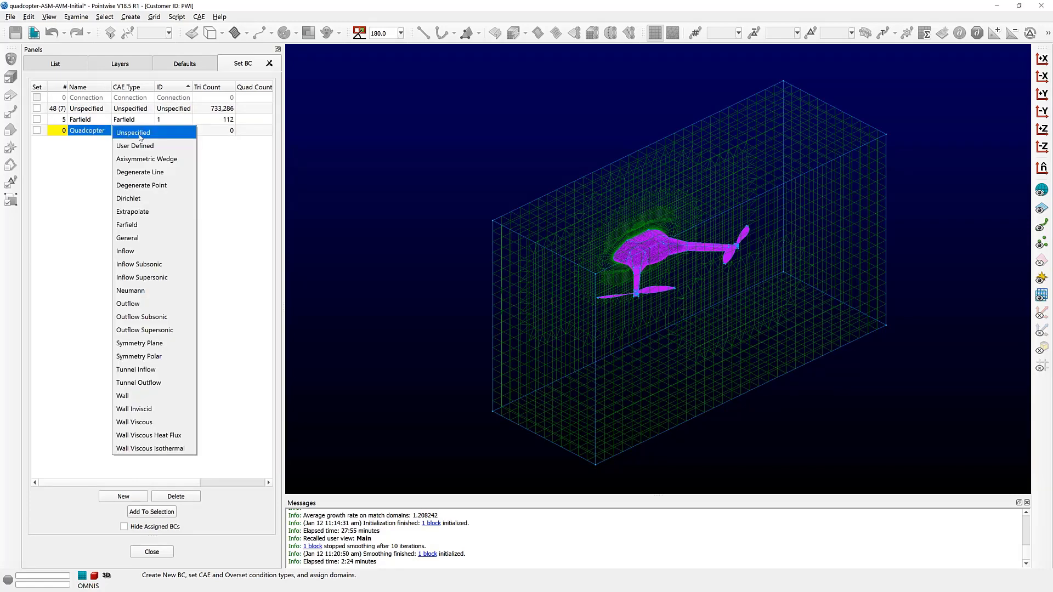
click(159, 421)
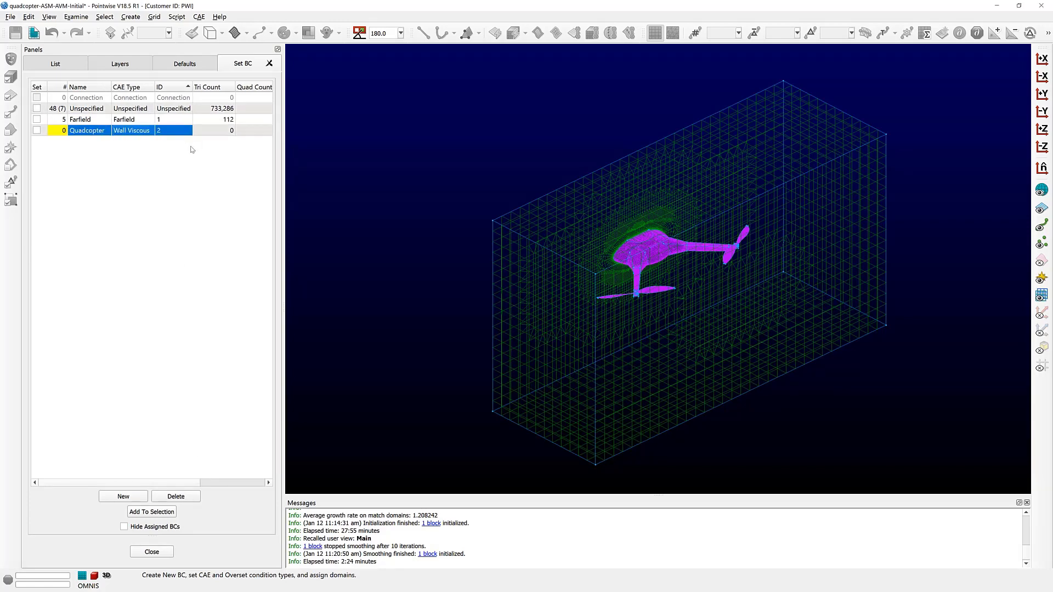
click(613, 251)
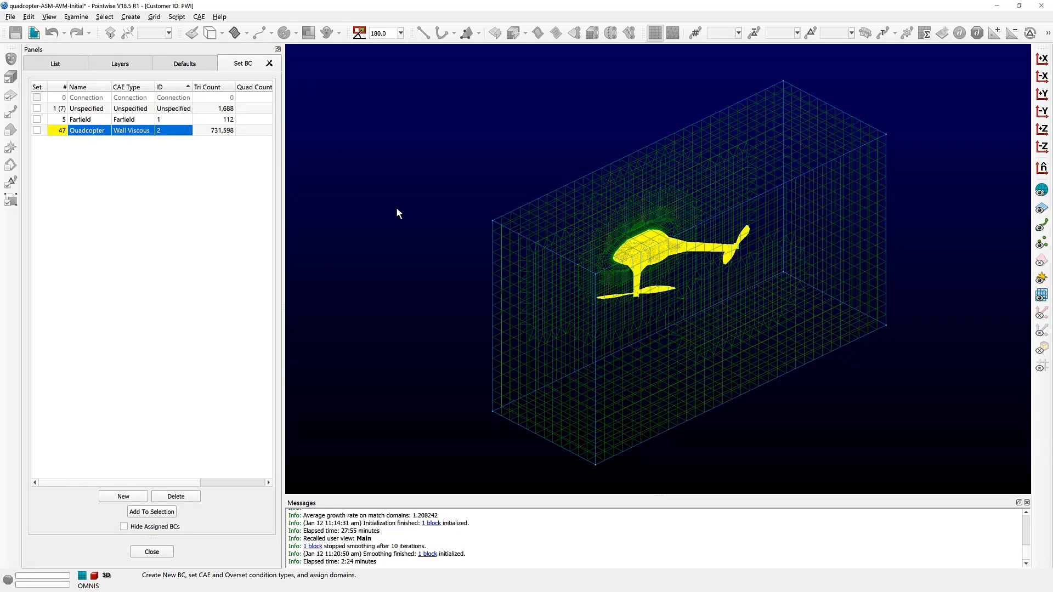
Step: Create a Symmetry Plane boundary condition named Symmetry and assign the remaining box side domain around the quadcopter to it
click(121, 498)
text(Symmetry)
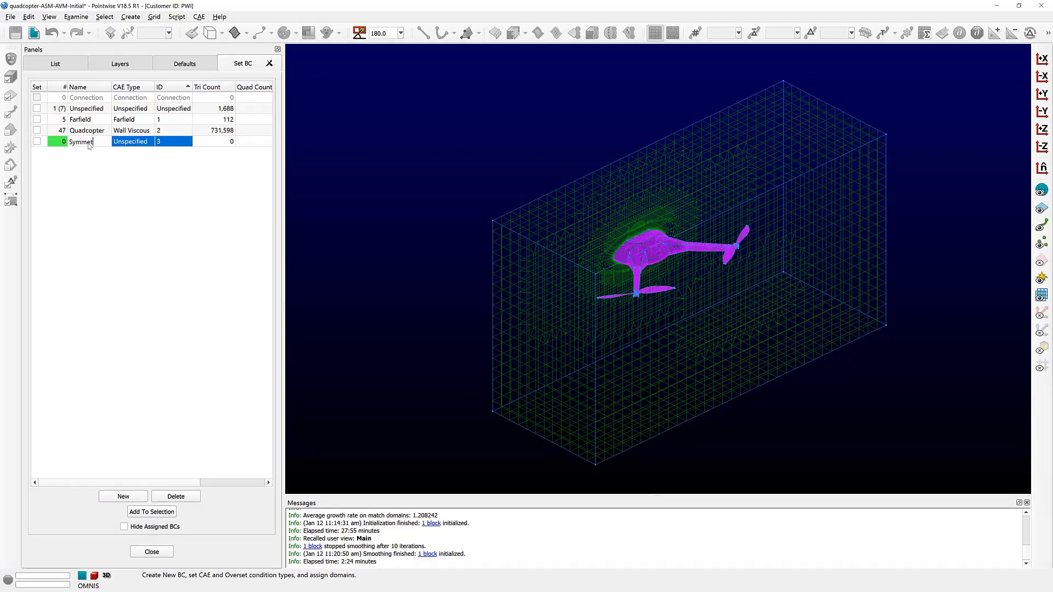
key(Return)
click(130, 143)
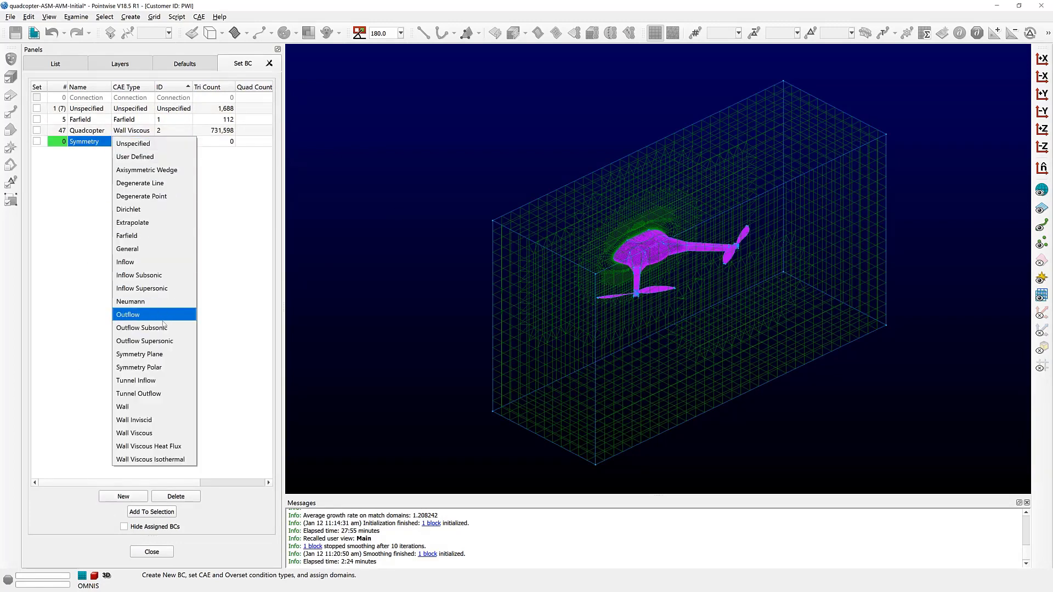
click(139, 353)
click(552, 226)
click(324, 253)
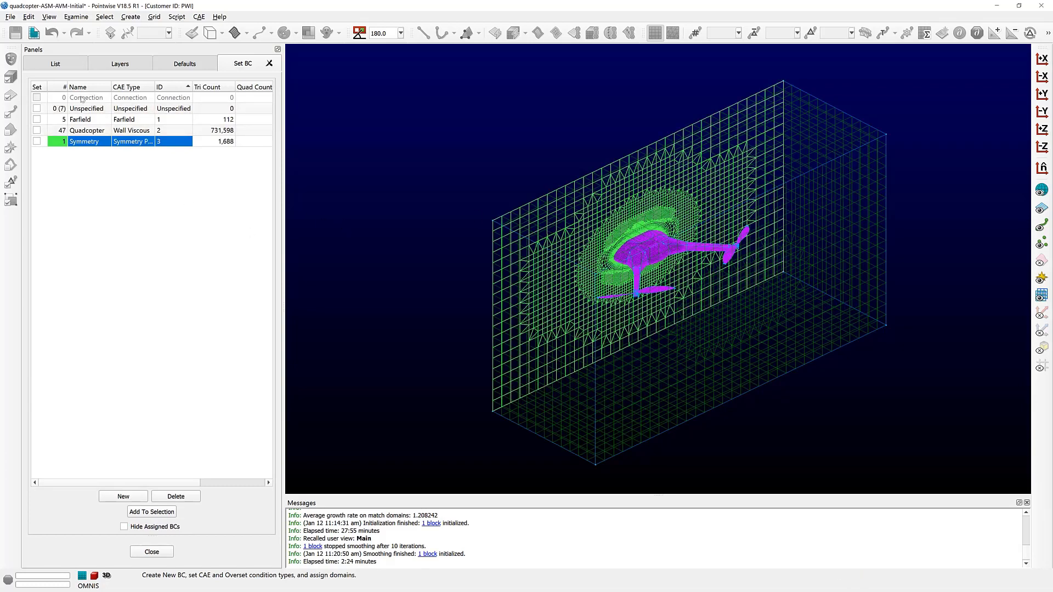
Step: Review the domains assigned to the Farfield, Quadcopter and Symmetry boundary conditions together, and end boundary condition setup
click(86, 121)
shift+click(97, 143)
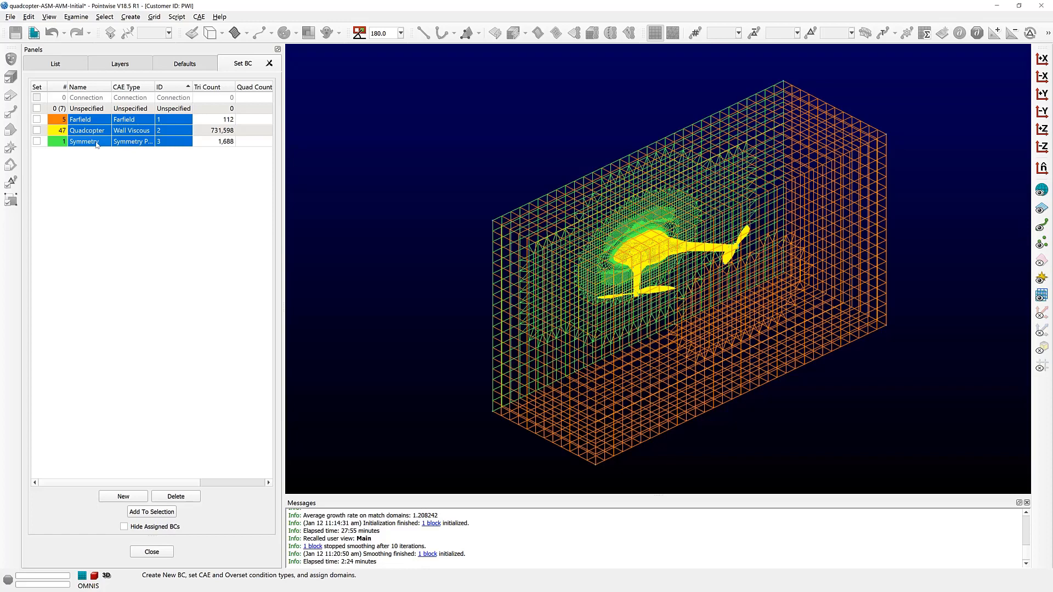
click(152, 551)
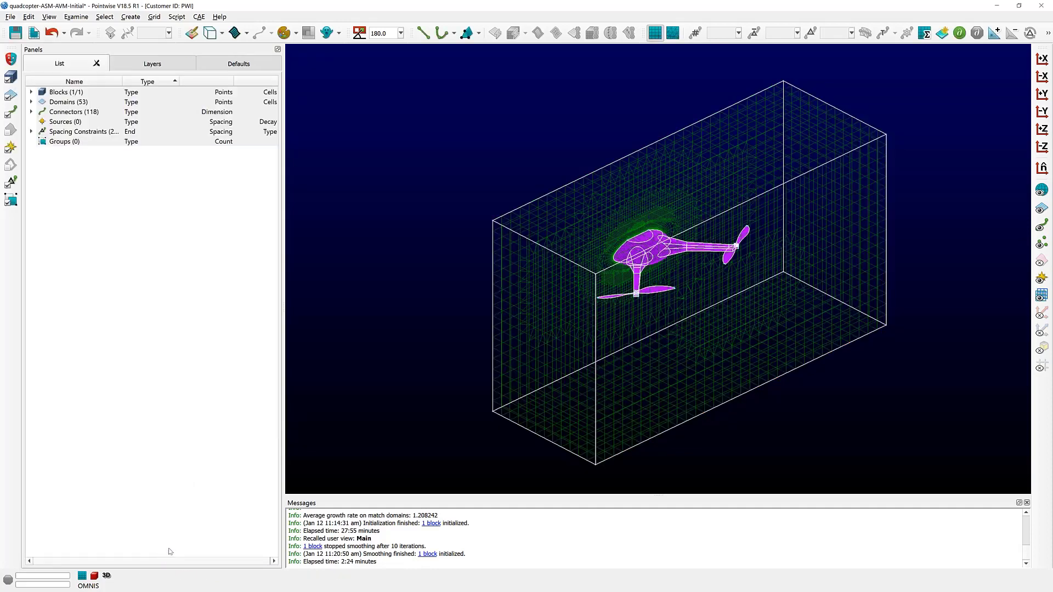
click(580, 310)
Step: Export the mesh as an OMNIS CAE file named Quadcopter-Export in Downloads, keeping double precision and the default export options
click(11, 17)
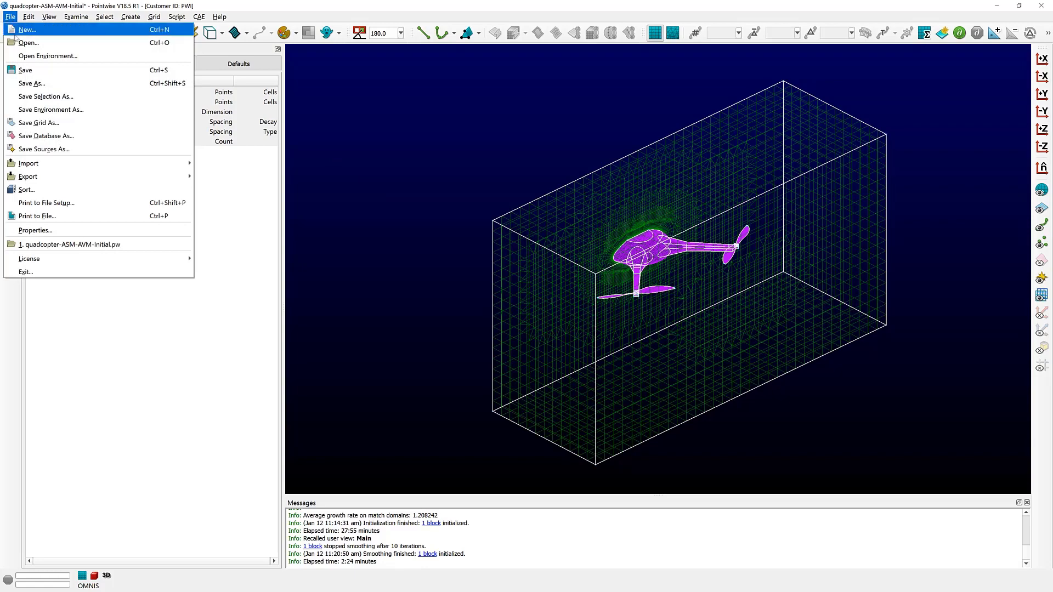
mouse_move(101, 178)
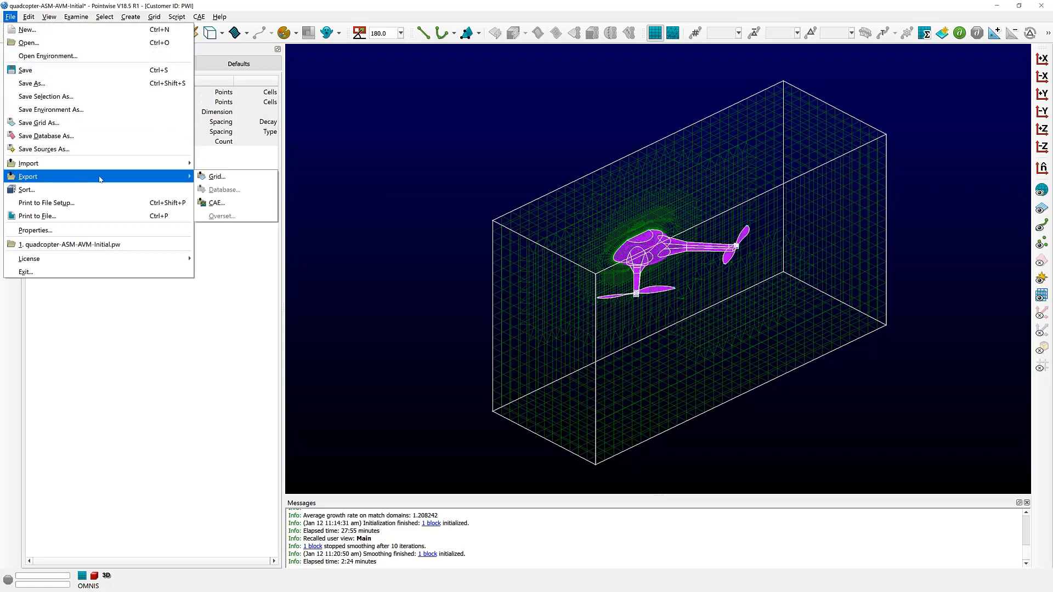
click(244, 205)
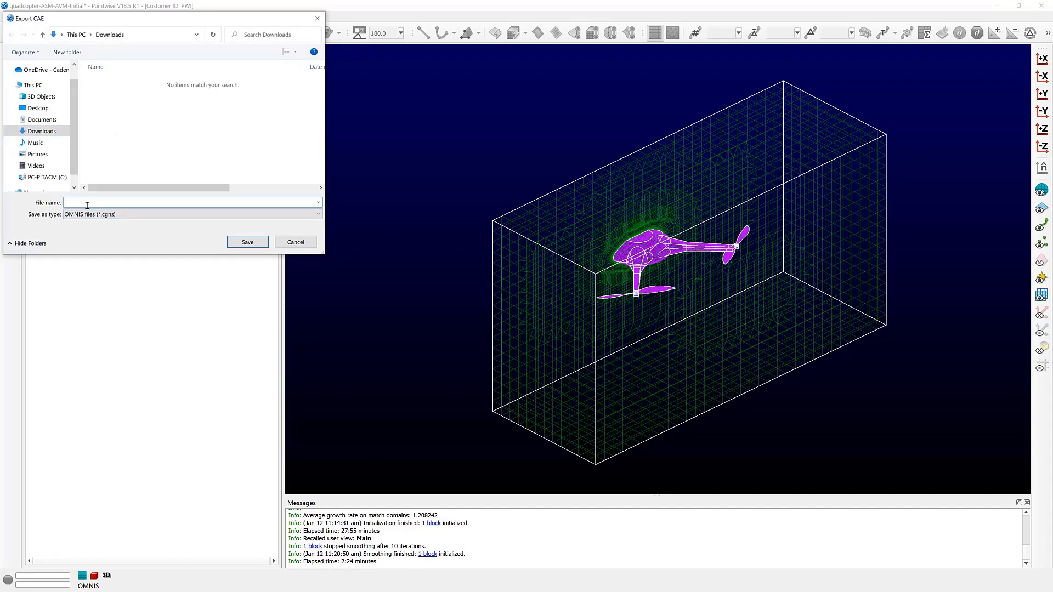
text(Quadcopter-Export)
click(253, 244)
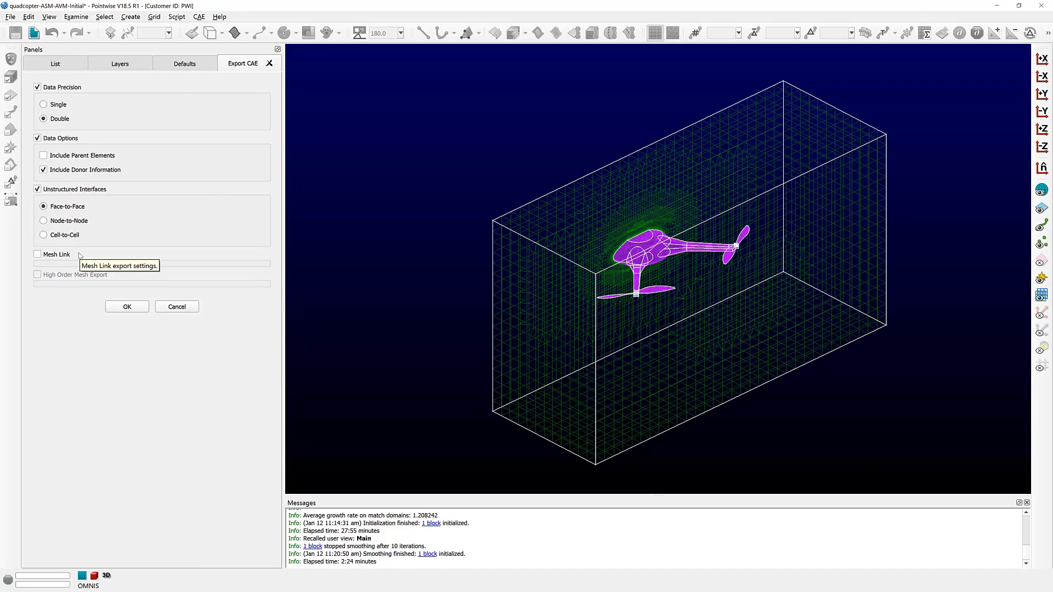
click(134, 312)
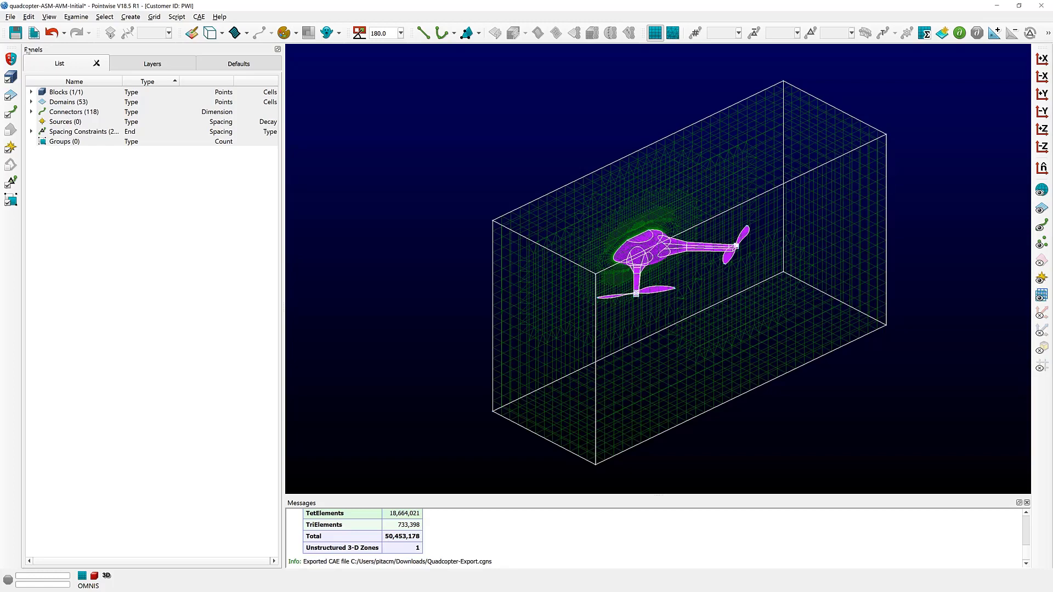
Step: Save the project under the new name quadcopter-ASM-AVM-Final.pw in Downloads
click(10, 17)
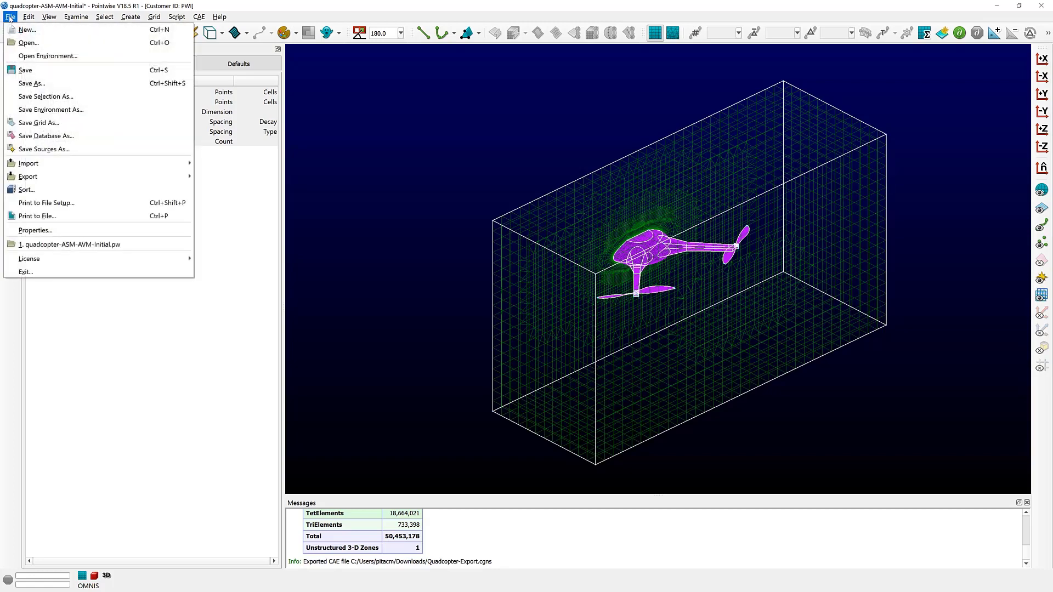
click(32, 83)
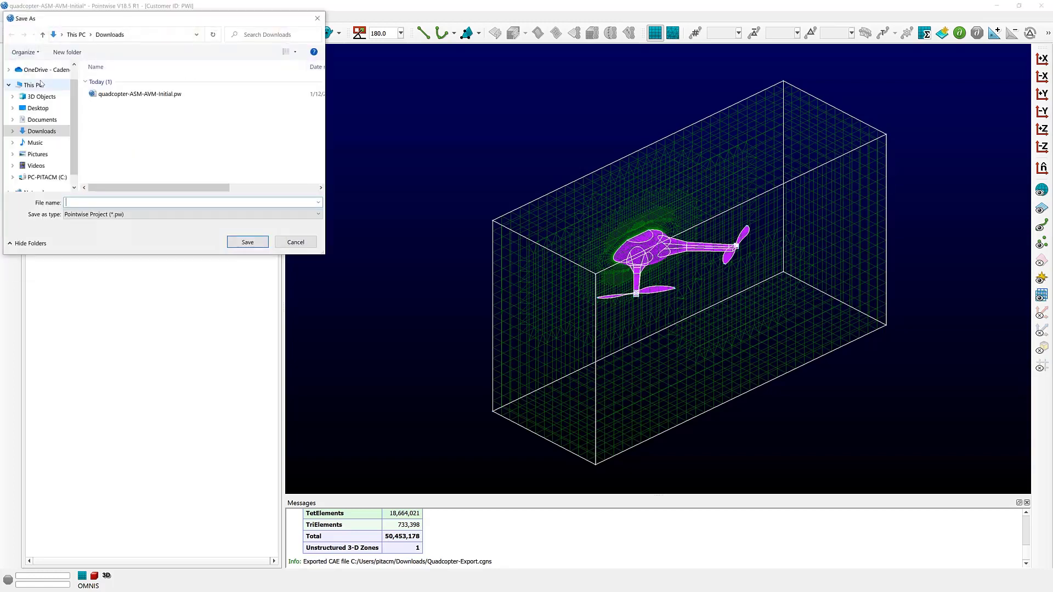
click(129, 94)
double_click(132, 202)
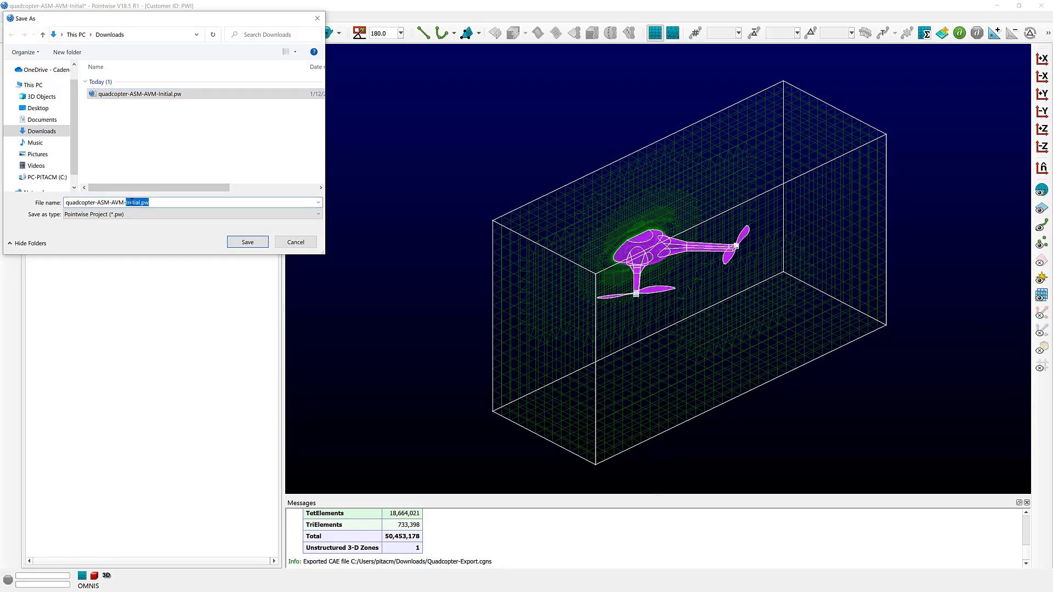
click(132, 202)
text(Fi)
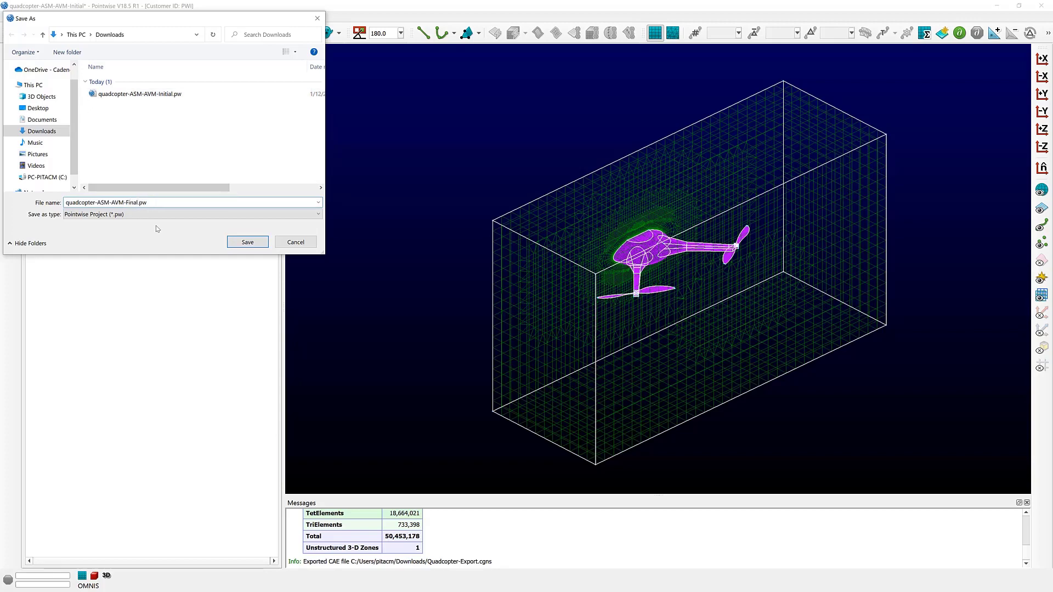
click(251, 248)
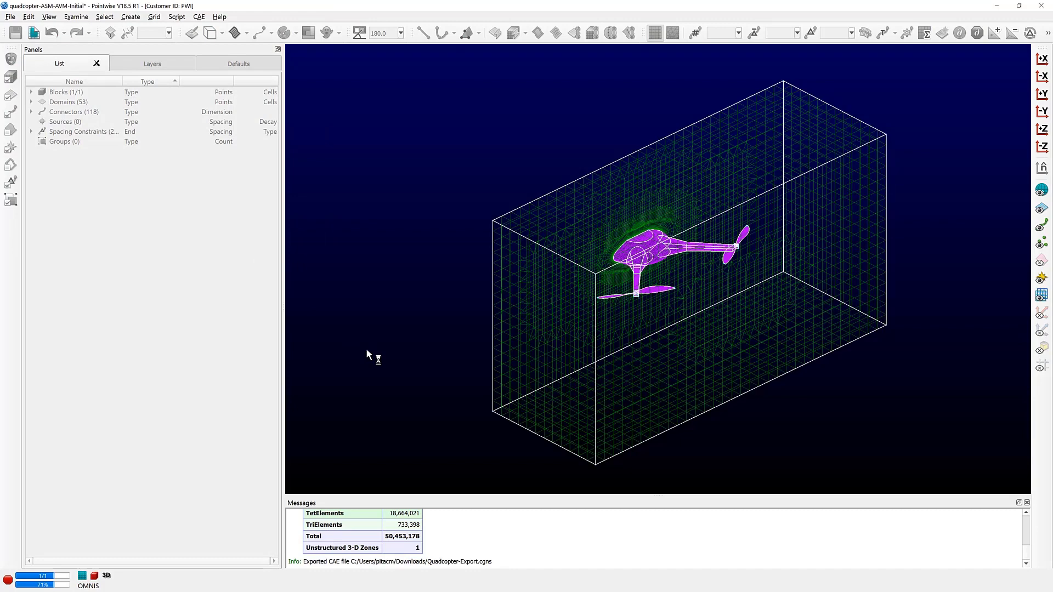